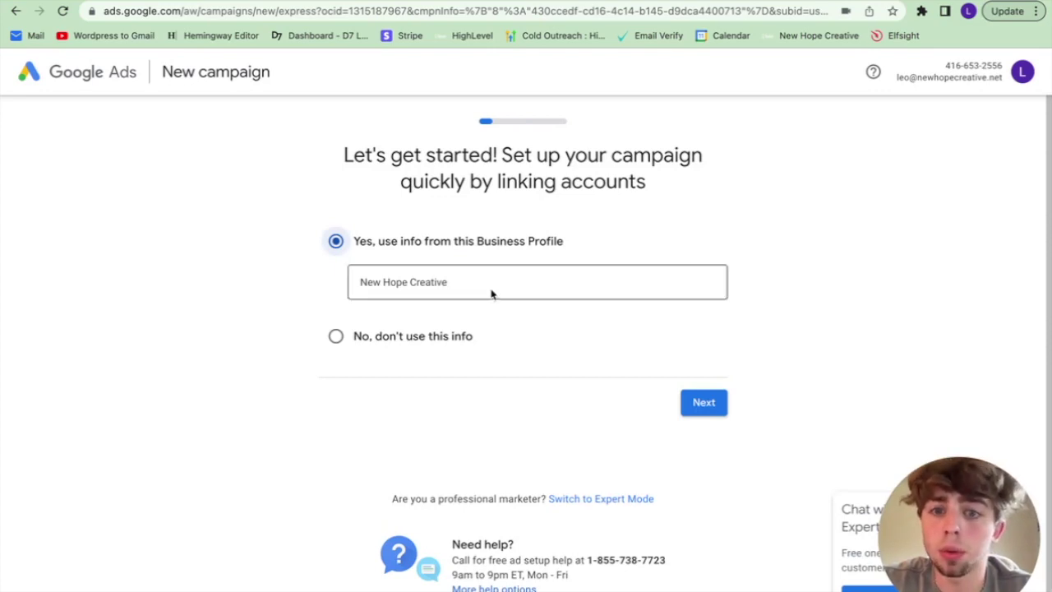
Step: Rename the business profile to 'Lawn Care Example'
click(491, 294)
text(Lawn)
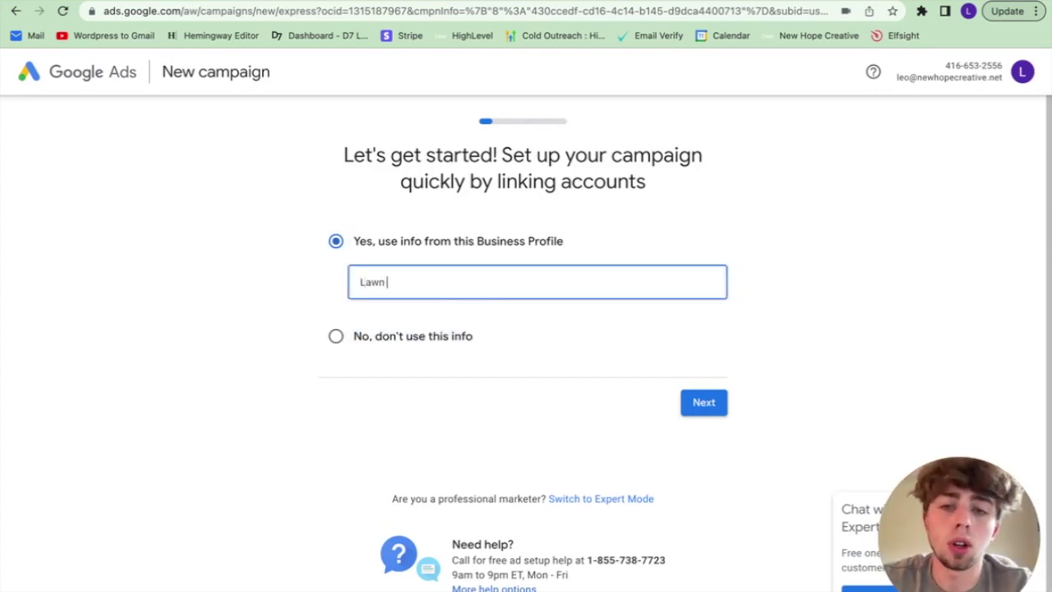
text( Care Example)
click(712, 402)
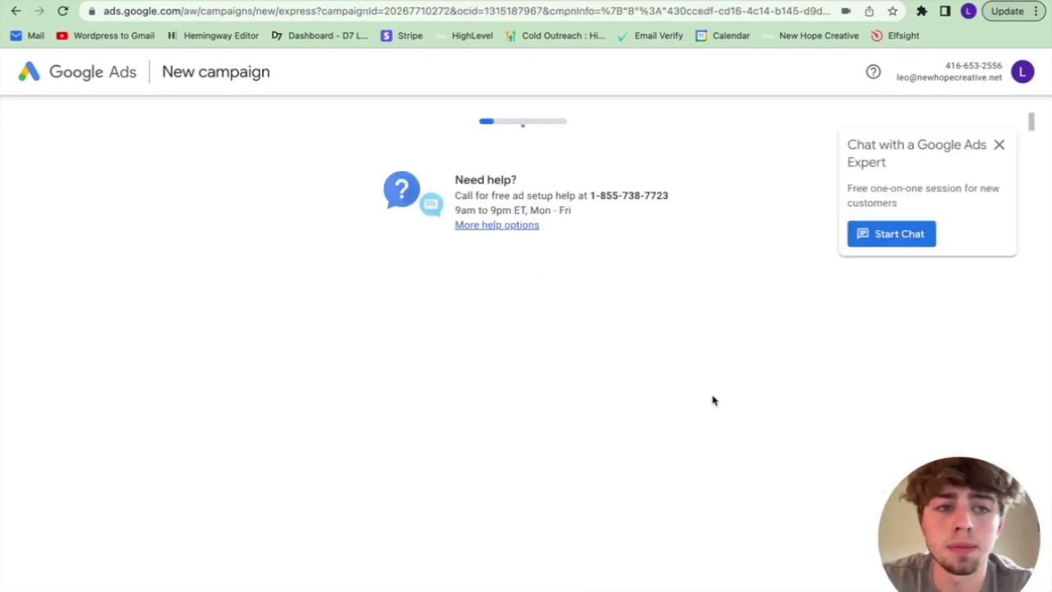
Step: Send ad visitors to the newhopecreative.net website
scroll(518, 339, down, 1)
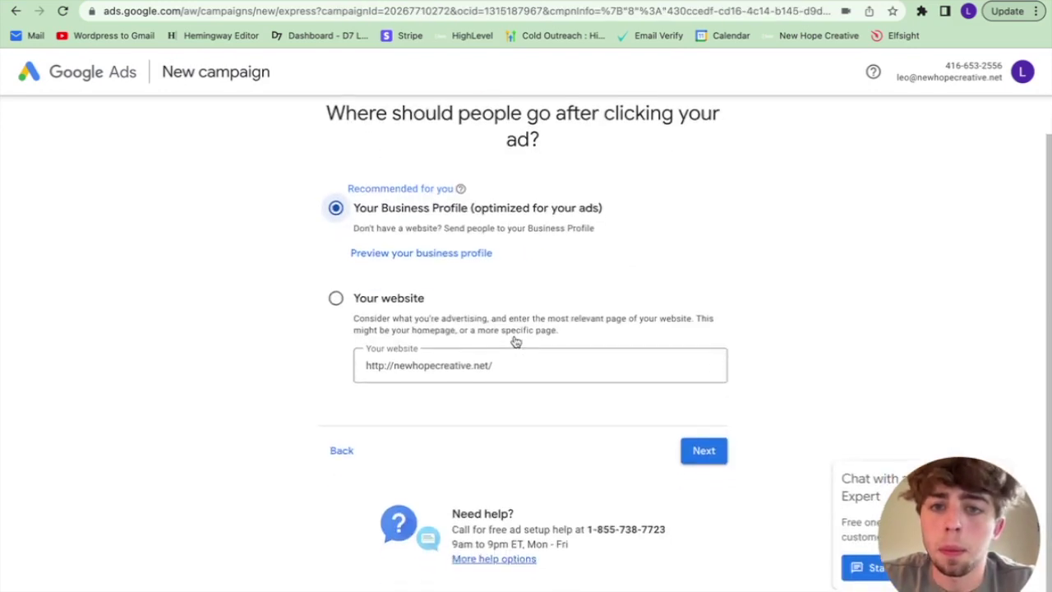
scroll(486, 157, up, 1)
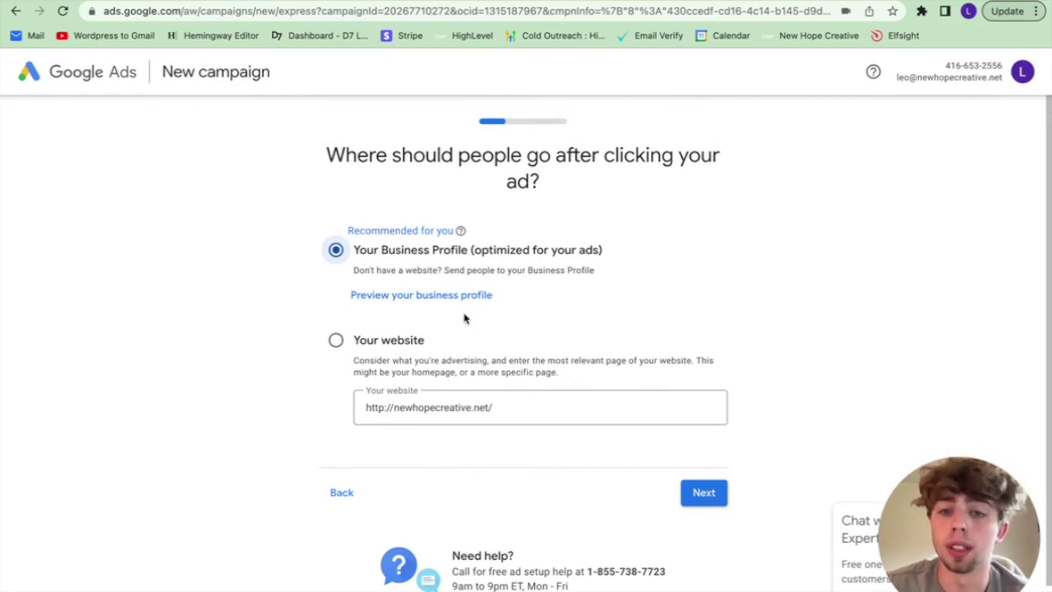
click(336, 340)
click(704, 493)
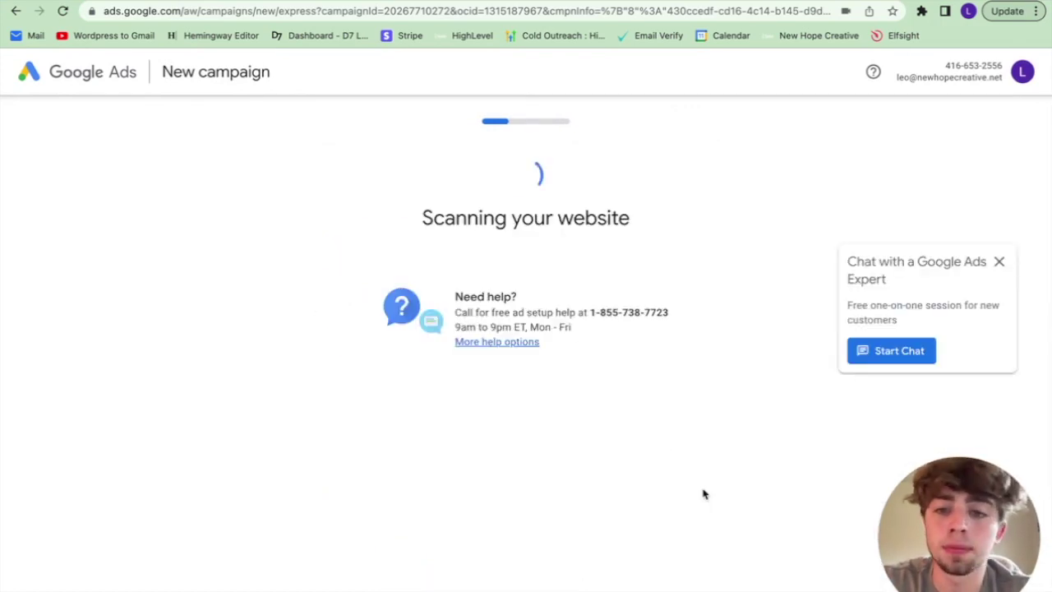
Step: Review the landing page preview in both desktop and mobile views
click(999, 263)
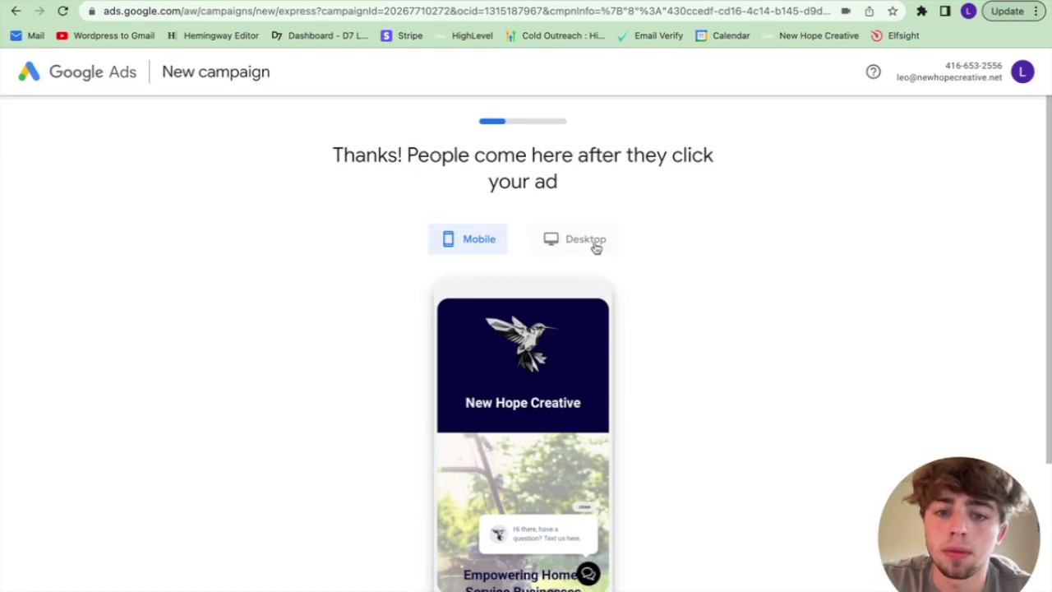
scroll(576, 433, down, 3)
scroll(575, 433, up, 3)
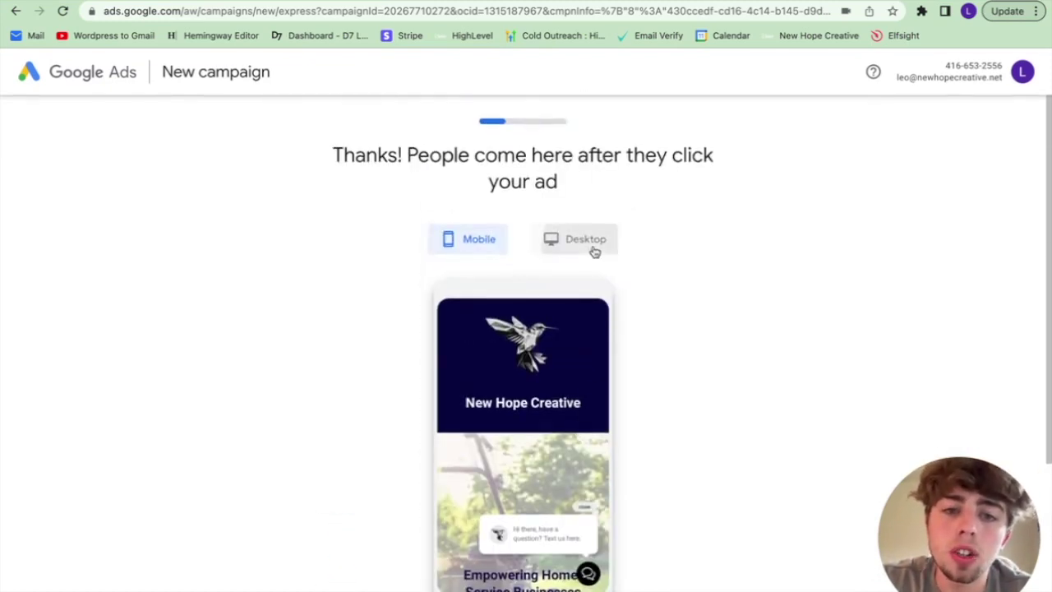
click(590, 248)
scroll(518, 458, down, 3)
scroll(518, 434, up, 3)
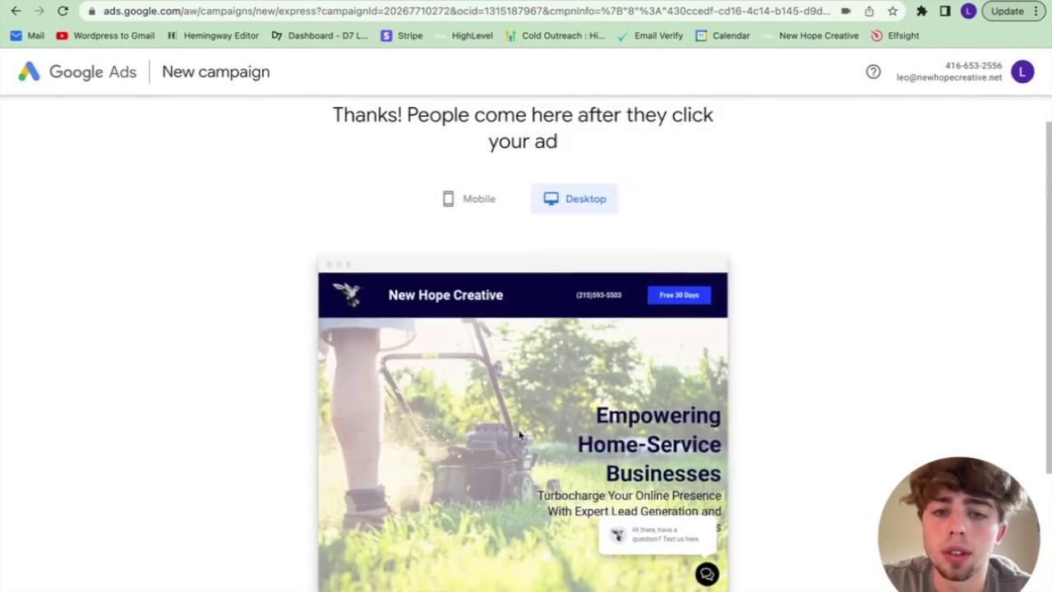
click(480, 204)
scroll(552, 389, down, 3)
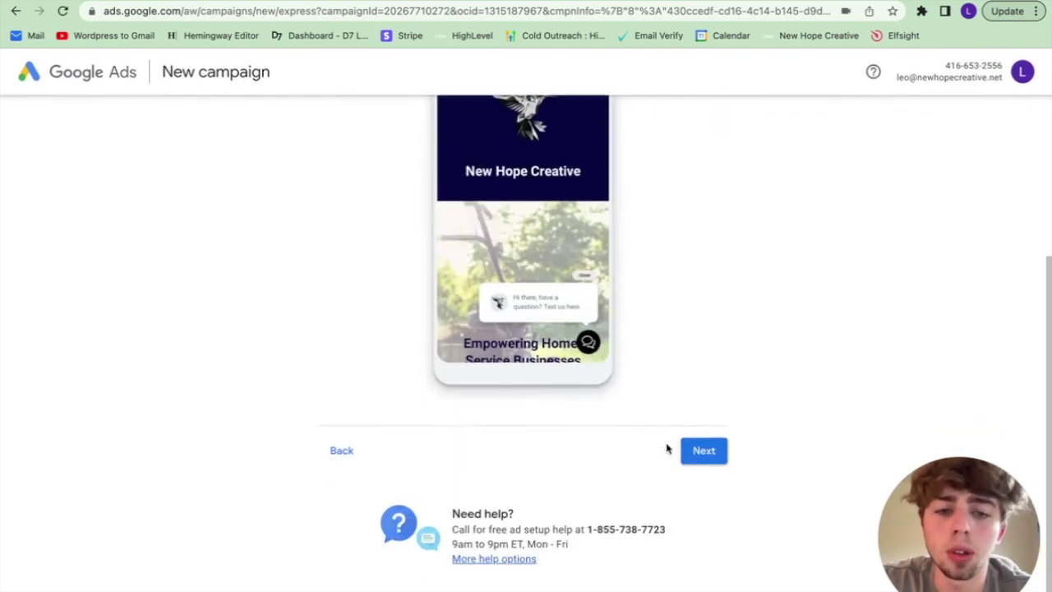
click(703, 451)
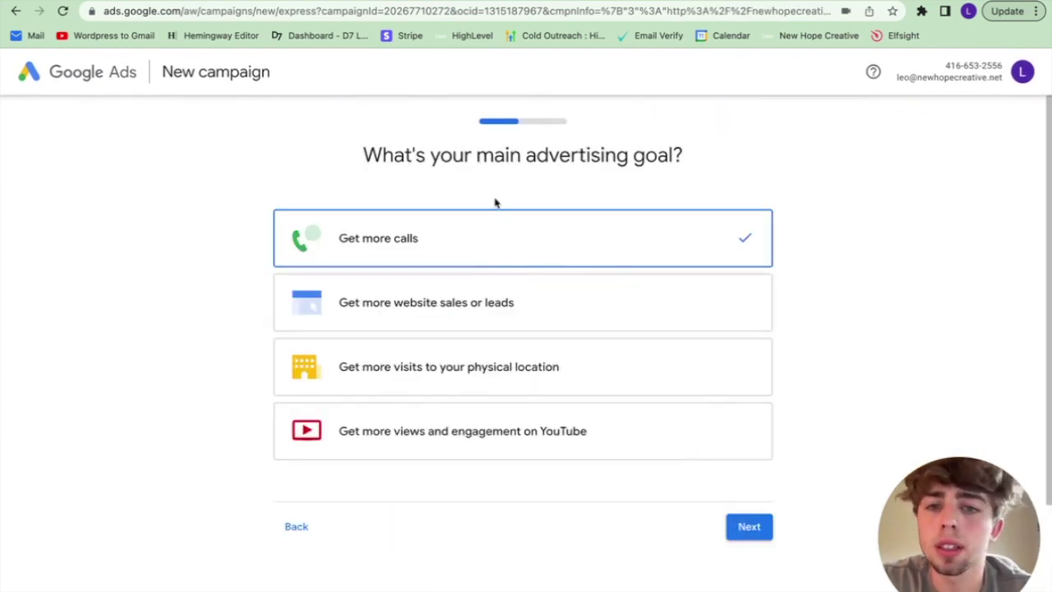
Step: Choose 'Get more website sales or leads' as the goal and skip Google Analytics
drag(363, 157, 690, 161)
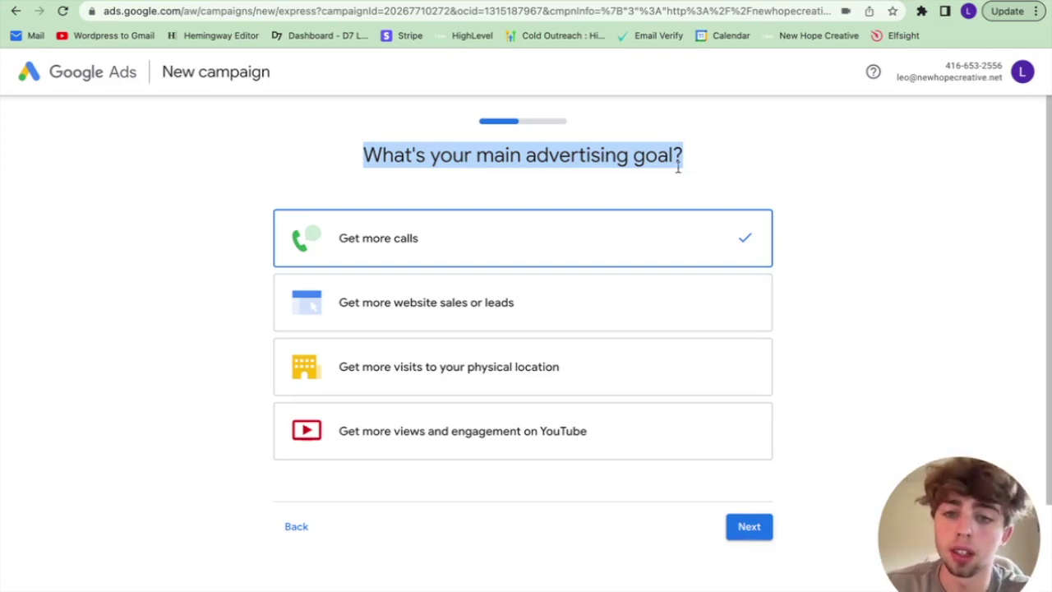
click(565, 323)
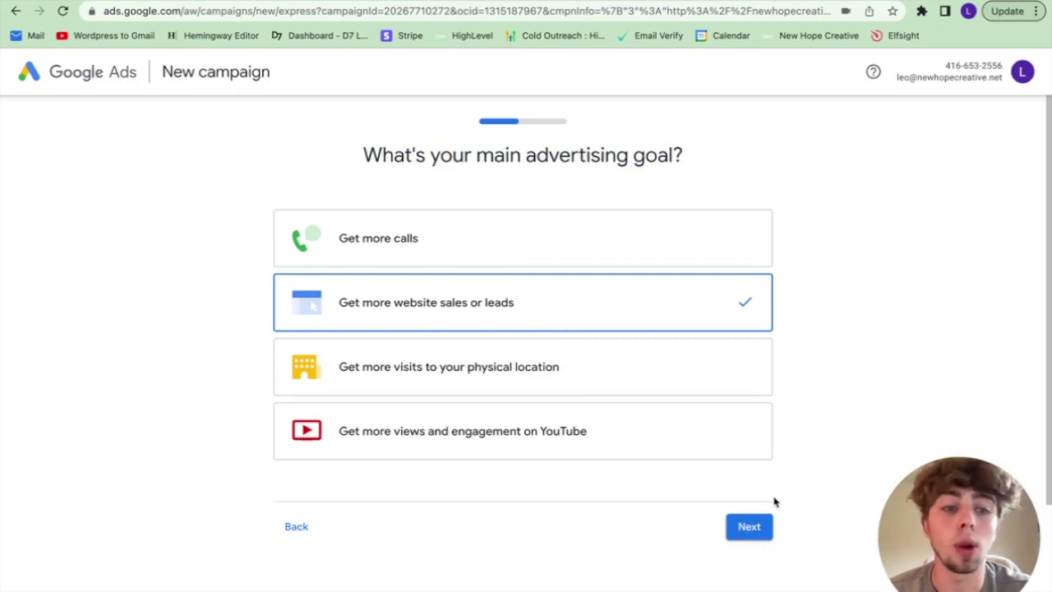
click(748, 527)
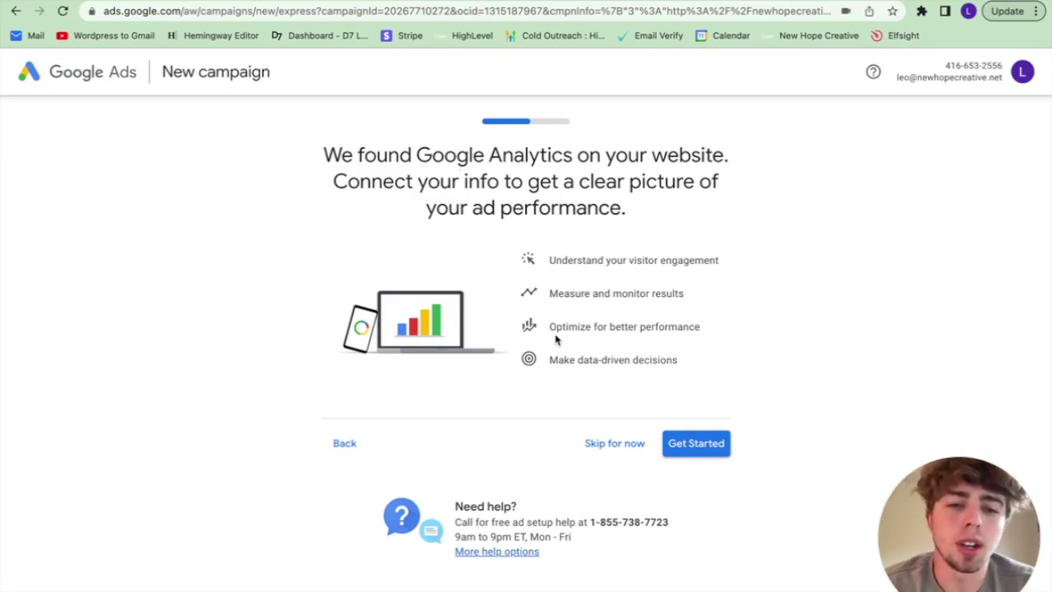
click(613, 444)
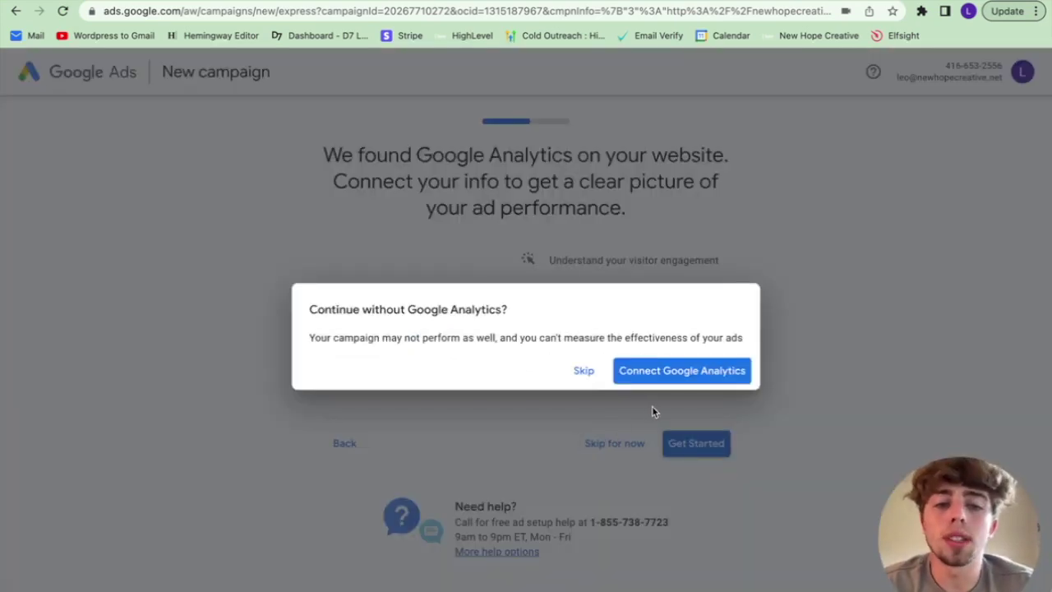
click(583, 371)
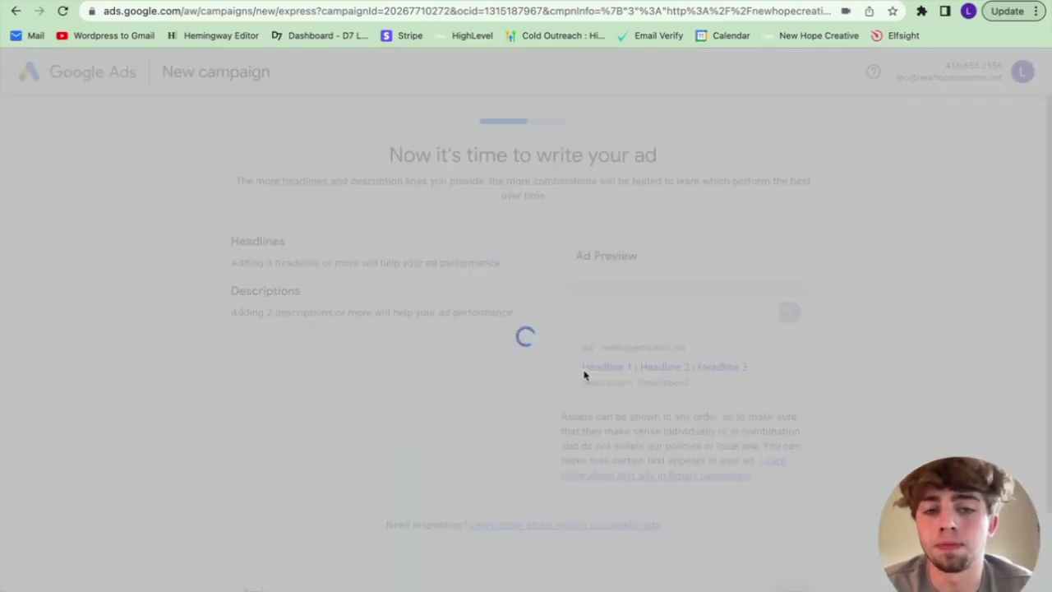
Step: Remove the call button from the ad
scroll(411, 374, down, 10)
scroll(411, 372, up, 5)
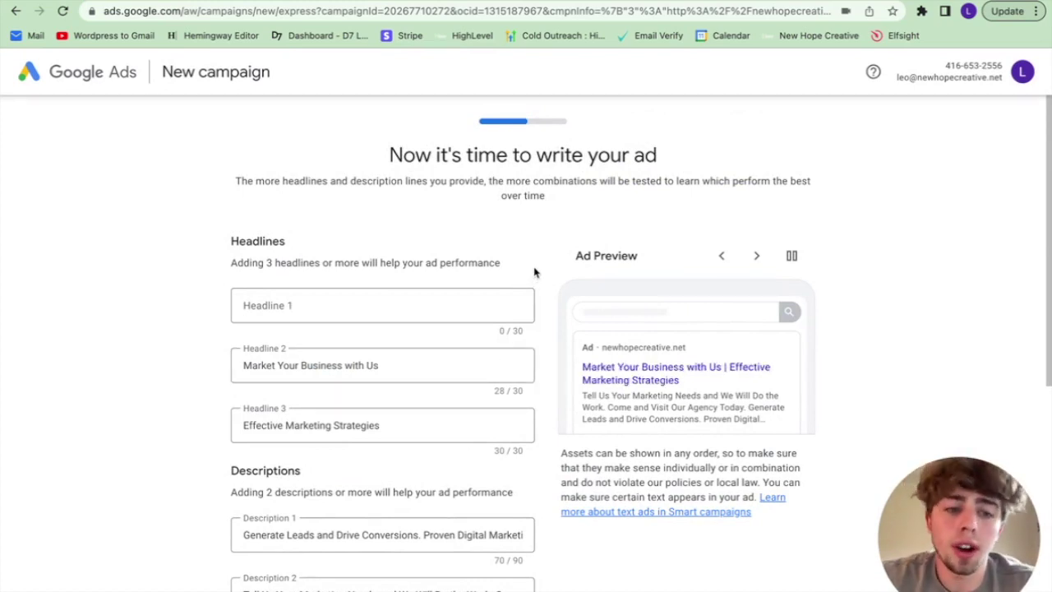
scroll(536, 273, down, 5)
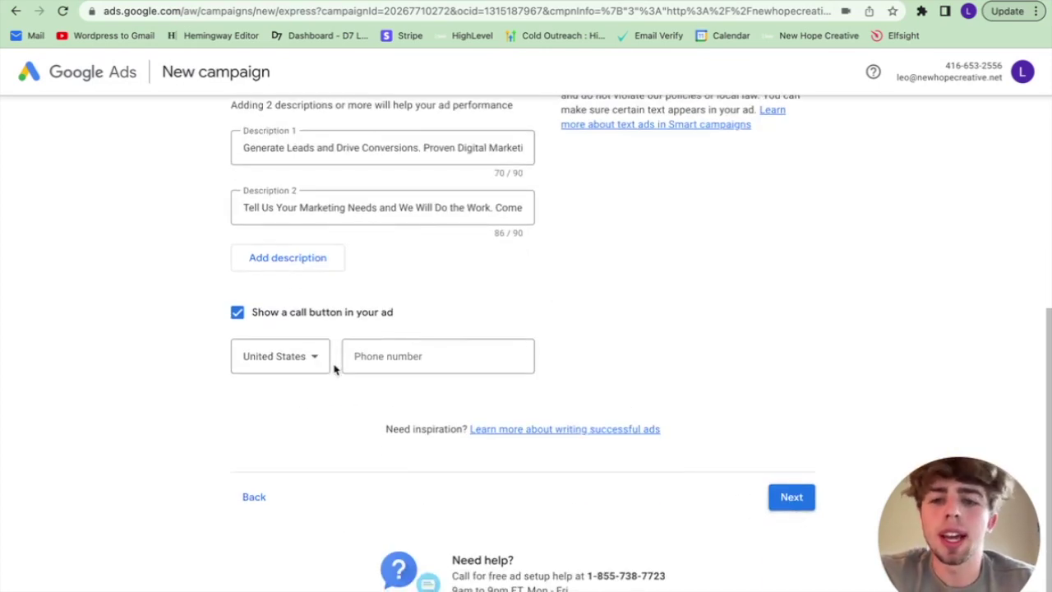
click(236, 312)
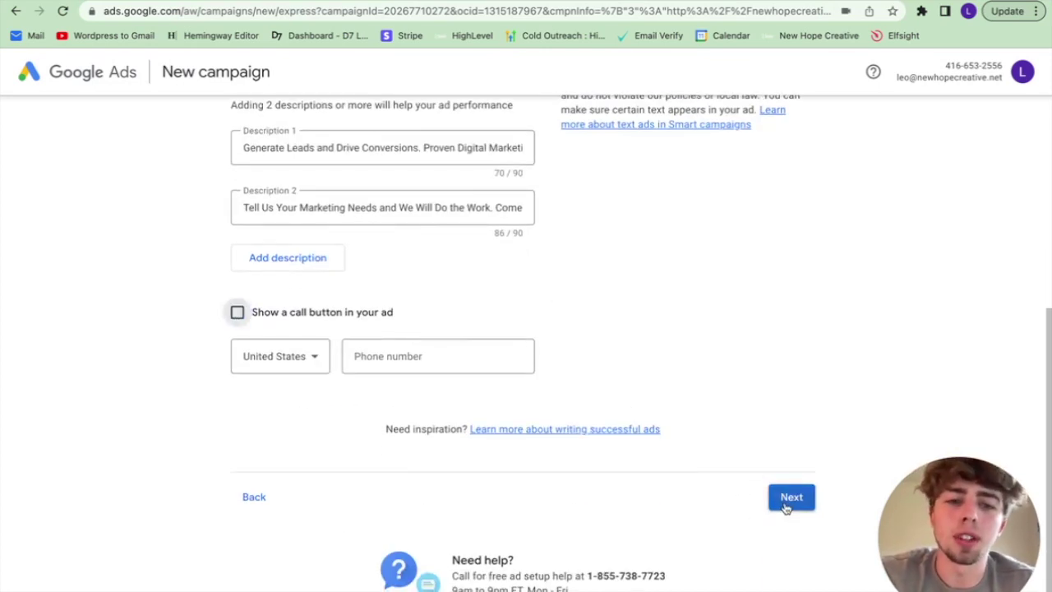
click(790, 499)
Step: Use the suggestion 'Your Go-To Marketing Agency' as Headline 1
click(320, 293)
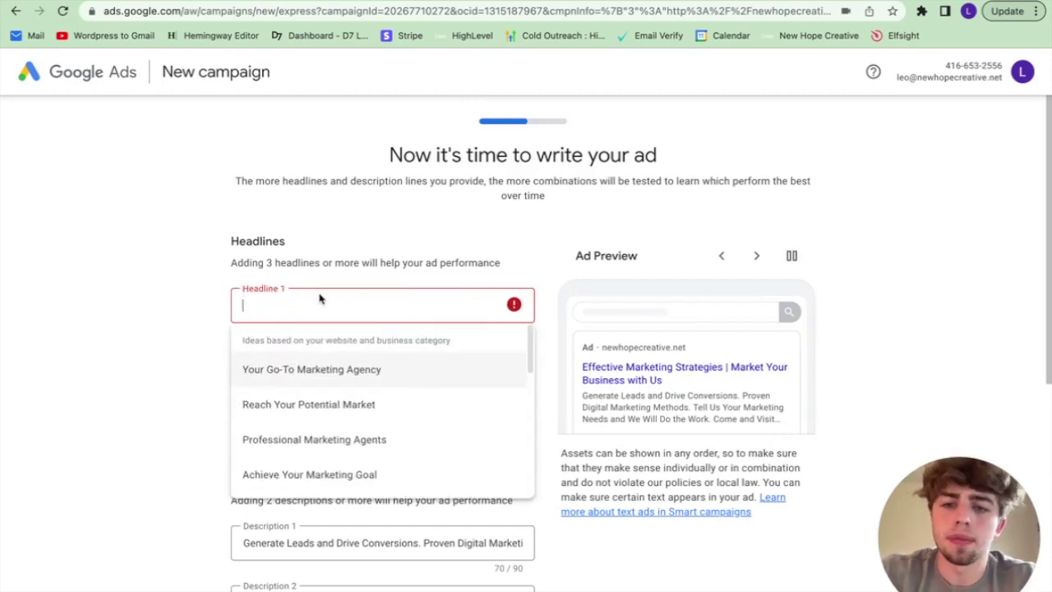
click(324, 369)
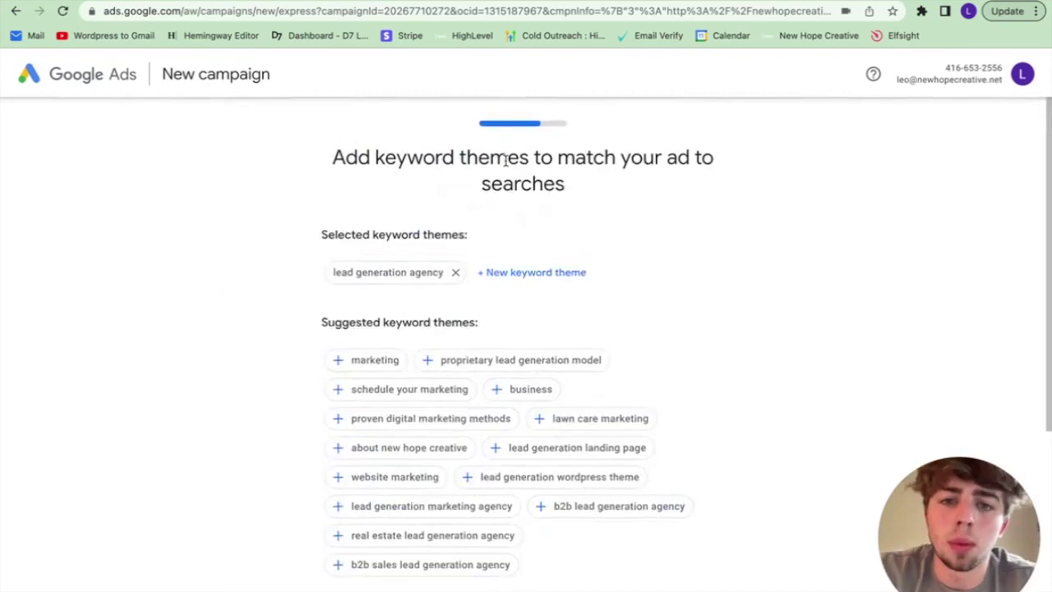
scroll(576, 288, down, 1)
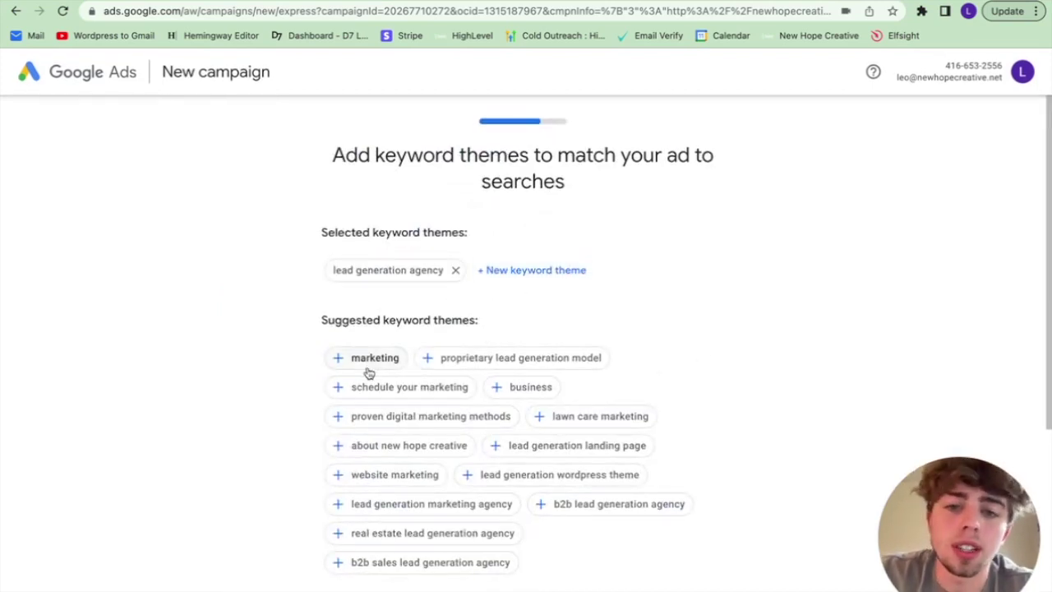
Step: Add 'lawn care marketing' as a keyword theme and proceed to the location step
scroll(559, 389, down, 1)
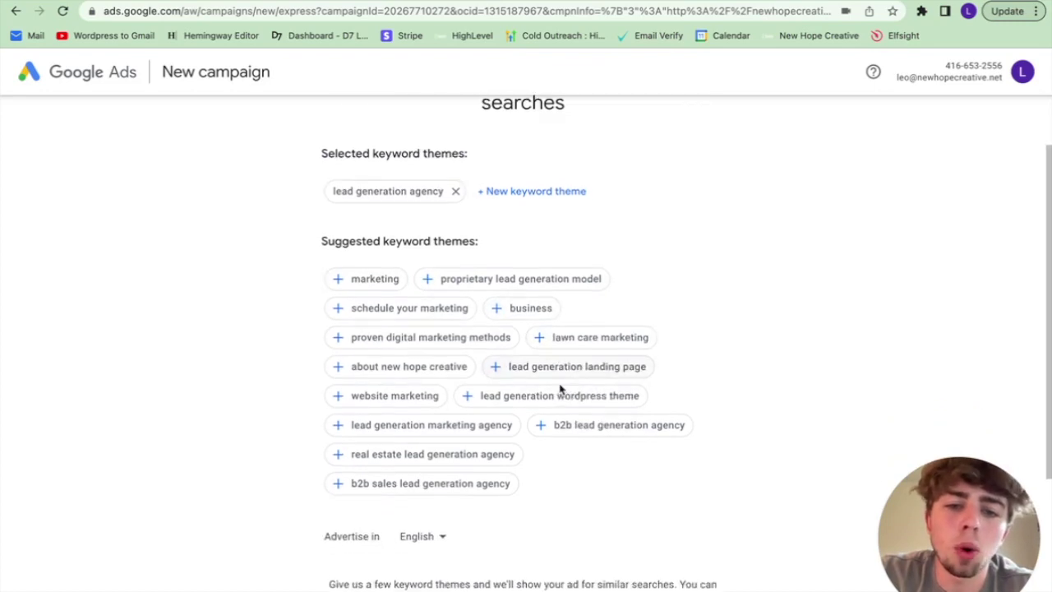
click(557, 339)
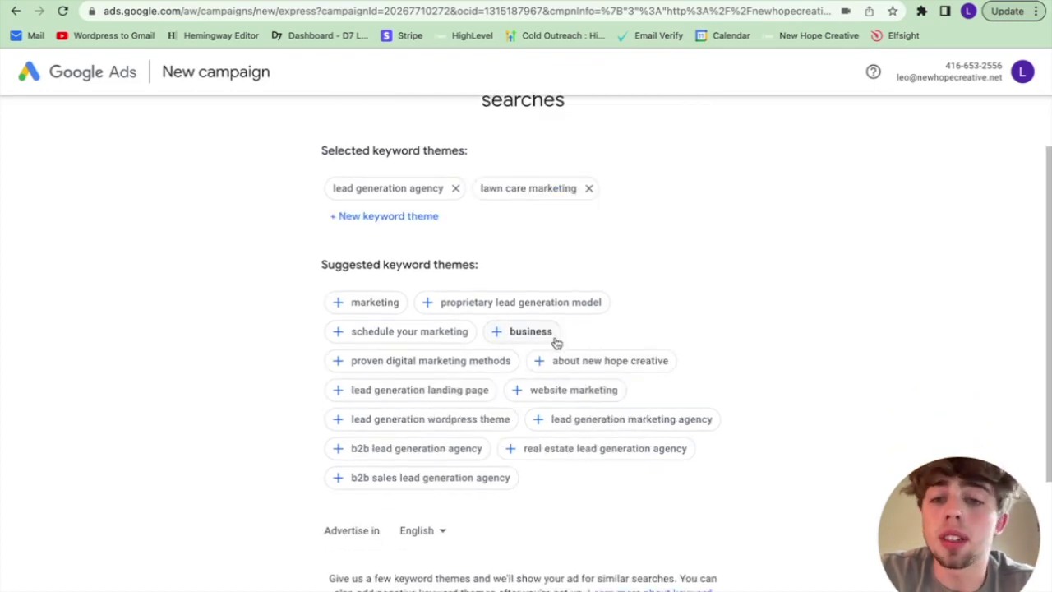
scroll(413, 395, down, 3)
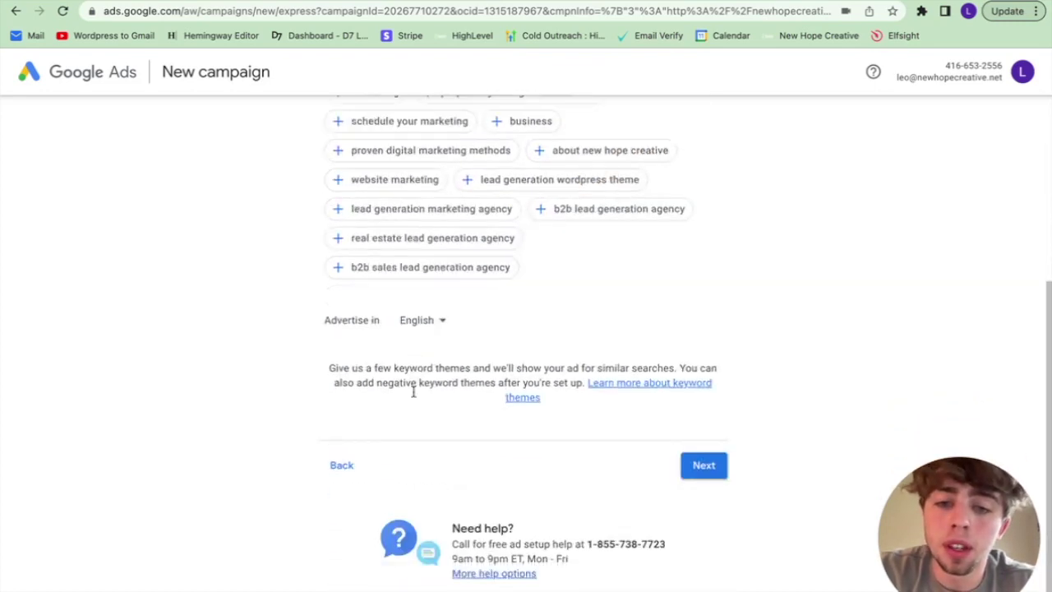
click(700, 454)
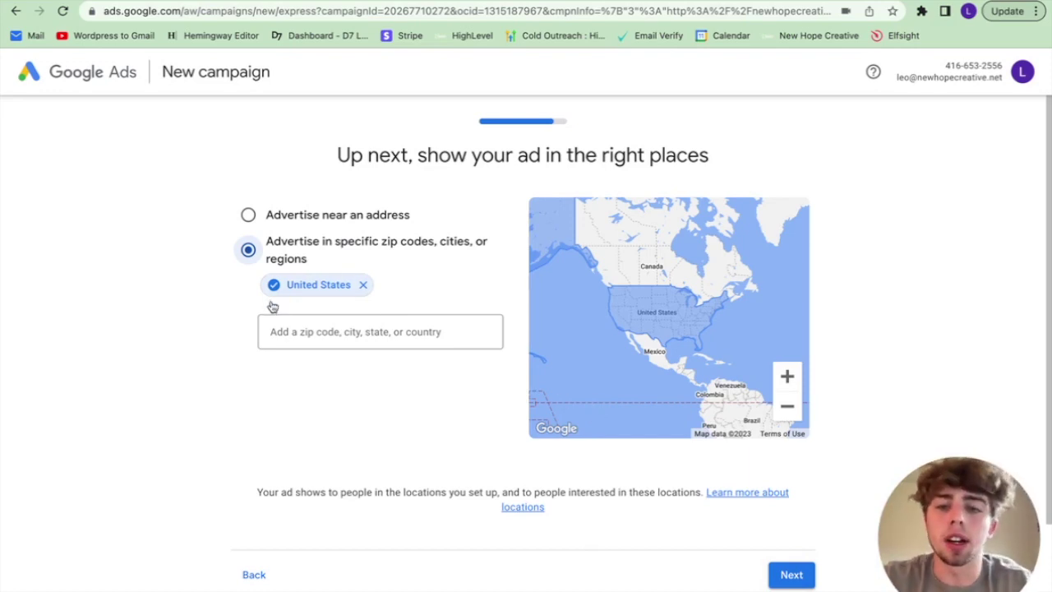
Step: Target Houston, Texas instead of the whole United States
click(332, 332)
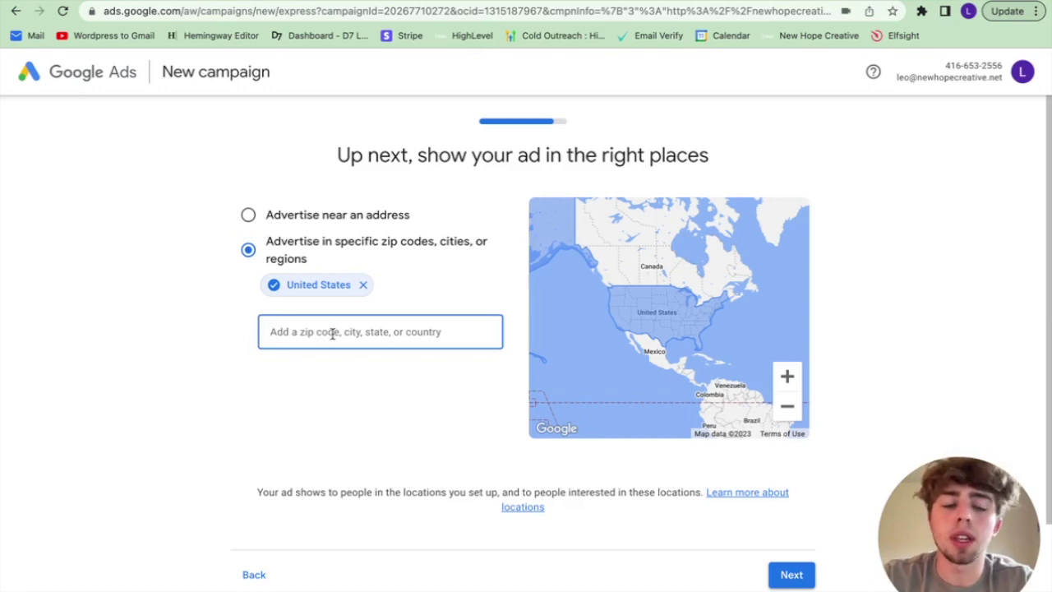
text(houston, texas)
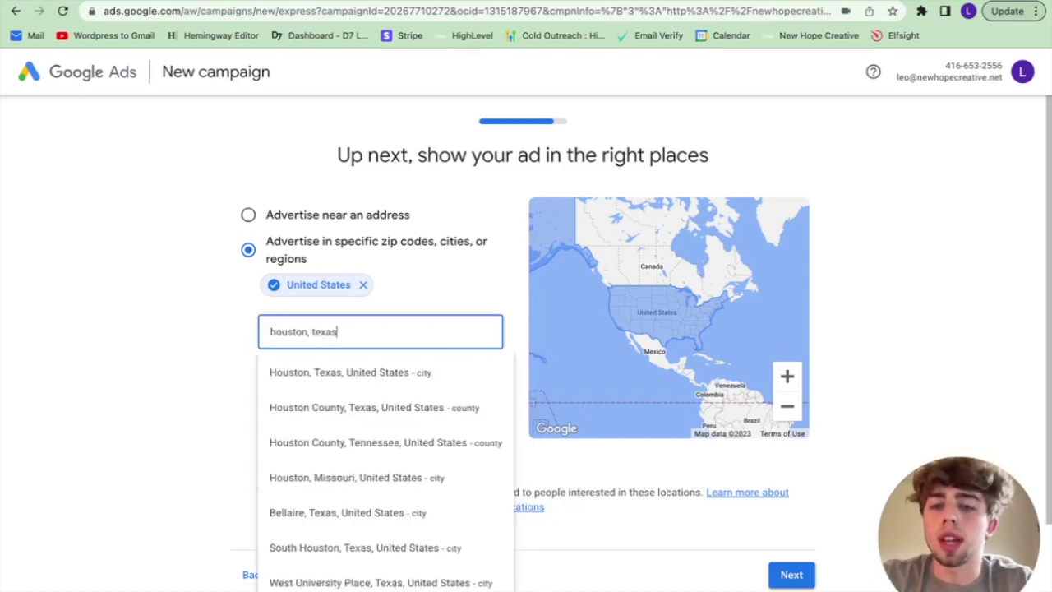
click(351, 375)
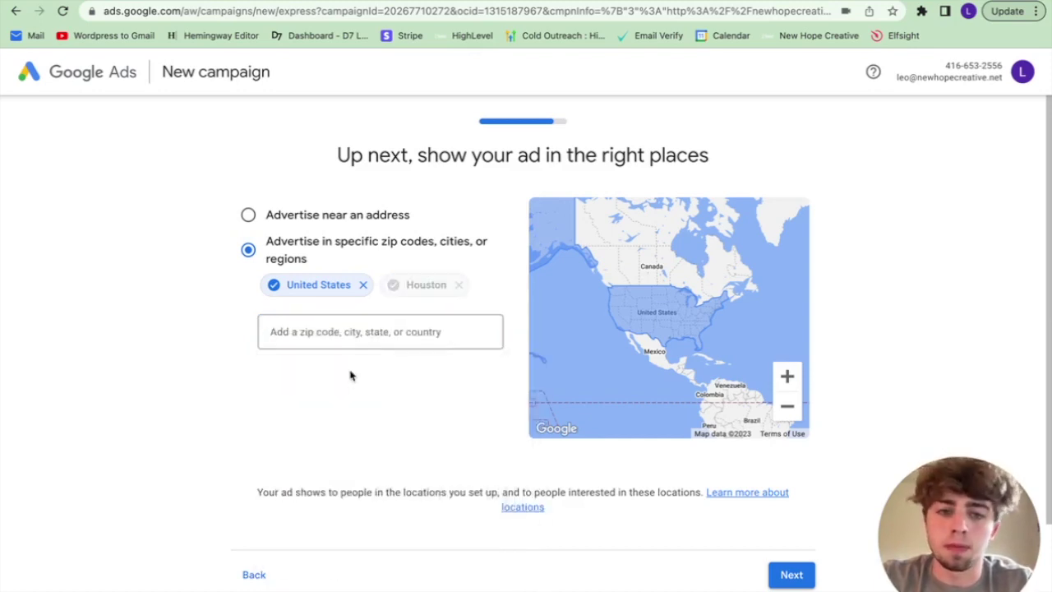
click(362, 285)
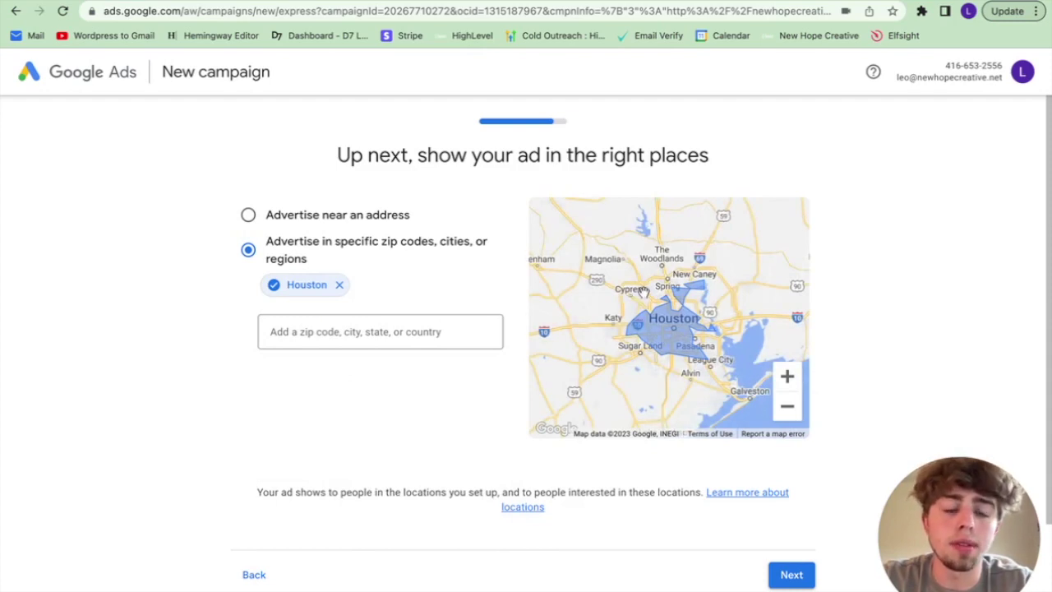
scroll(659, 325, up, 2)
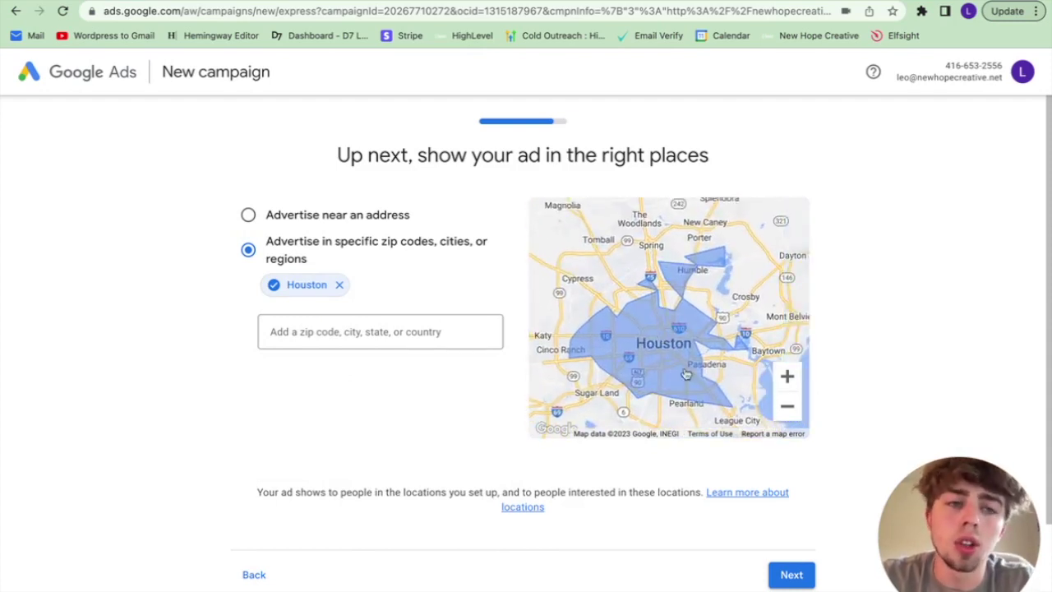
Step: Set a custom daily budget of $1.50
click(791, 575)
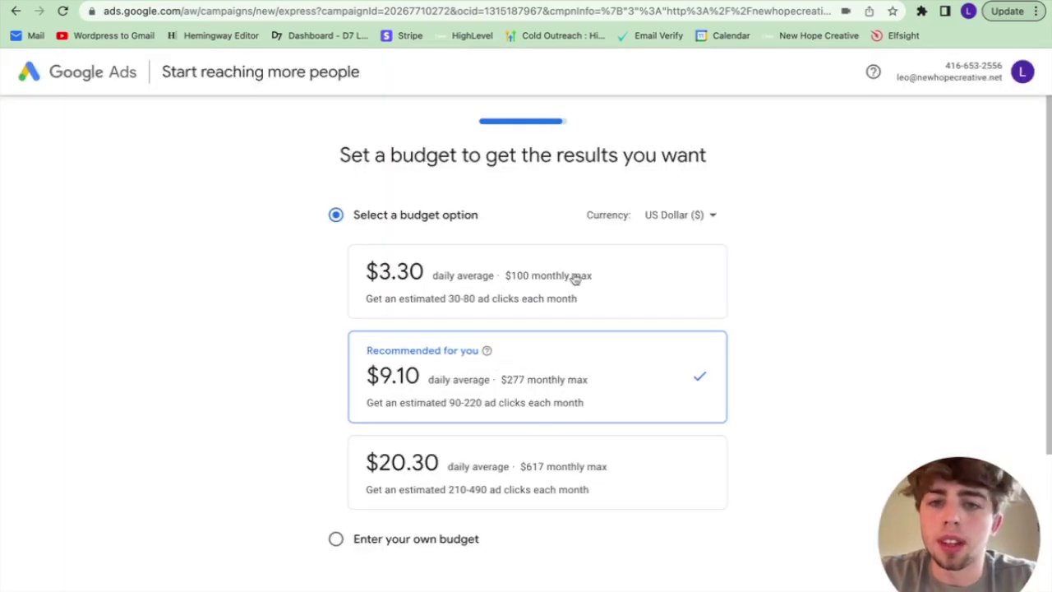
scroll(573, 275, down, 1)
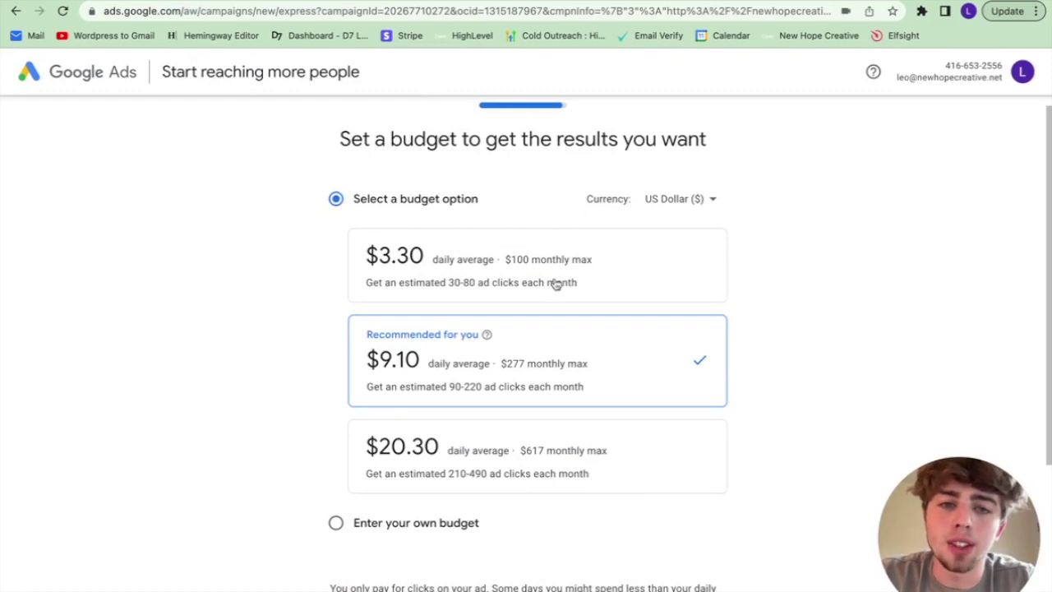
scroll(542, 397, down, 3)
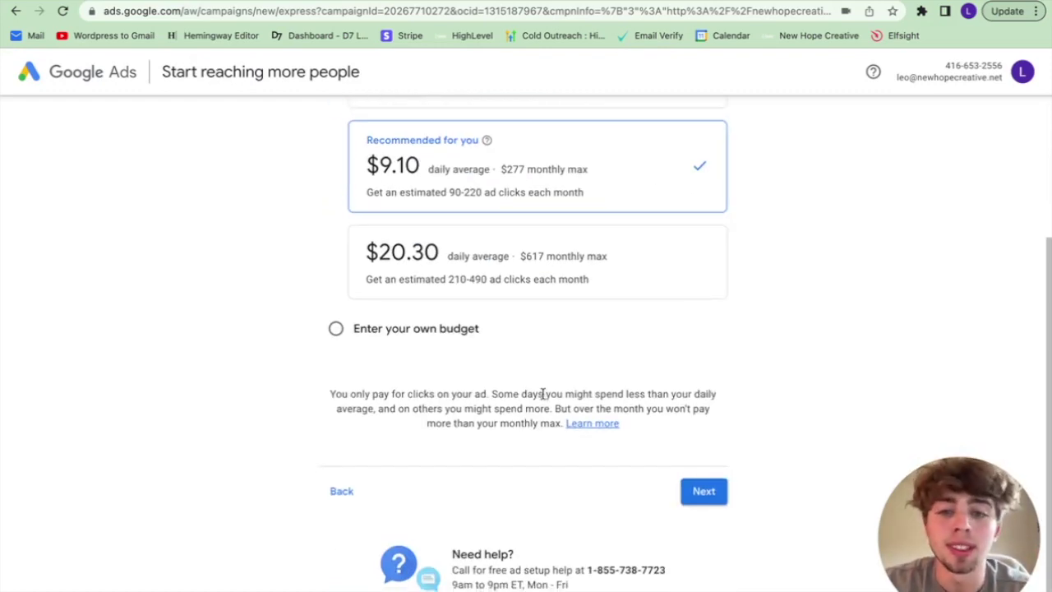
click(336, 328)
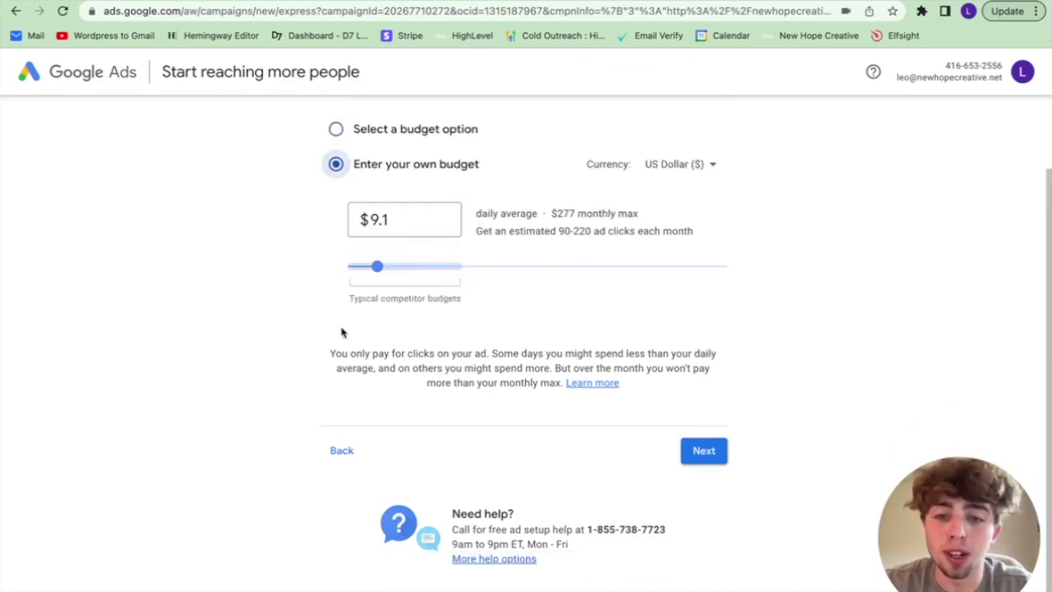
drag(377, 267, 350, 276)
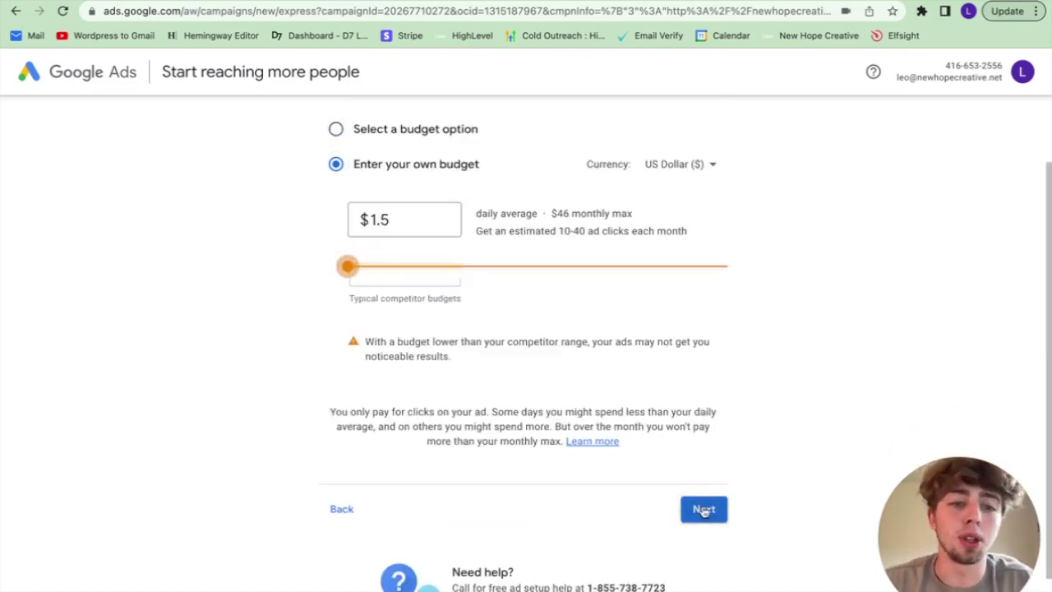
click(704, 511)
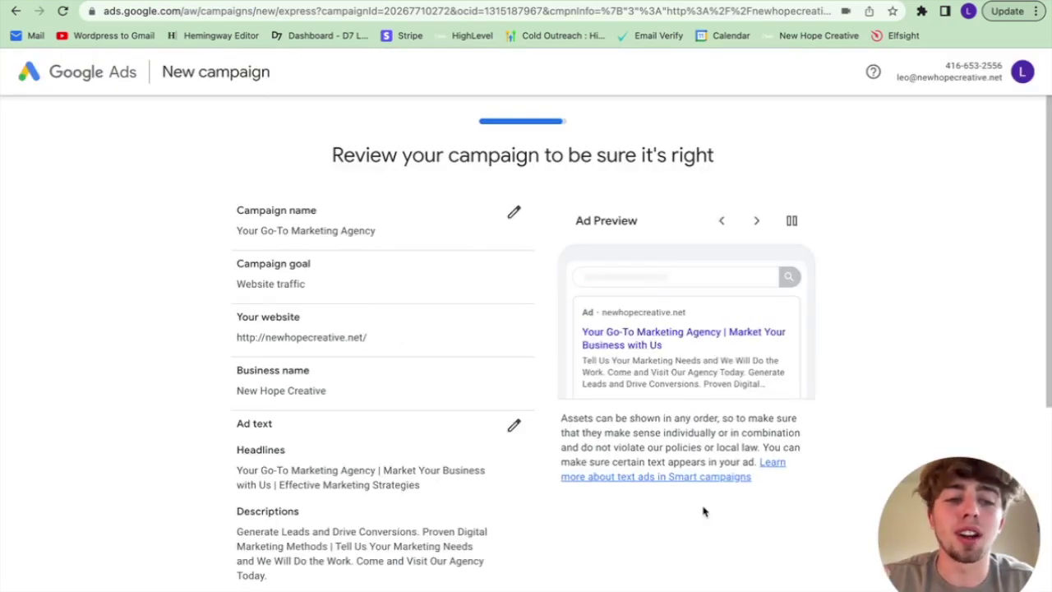
Step: Confirm the payment details and accept the Smart campaign terms to submit
scroll(634, 436, down, 4)
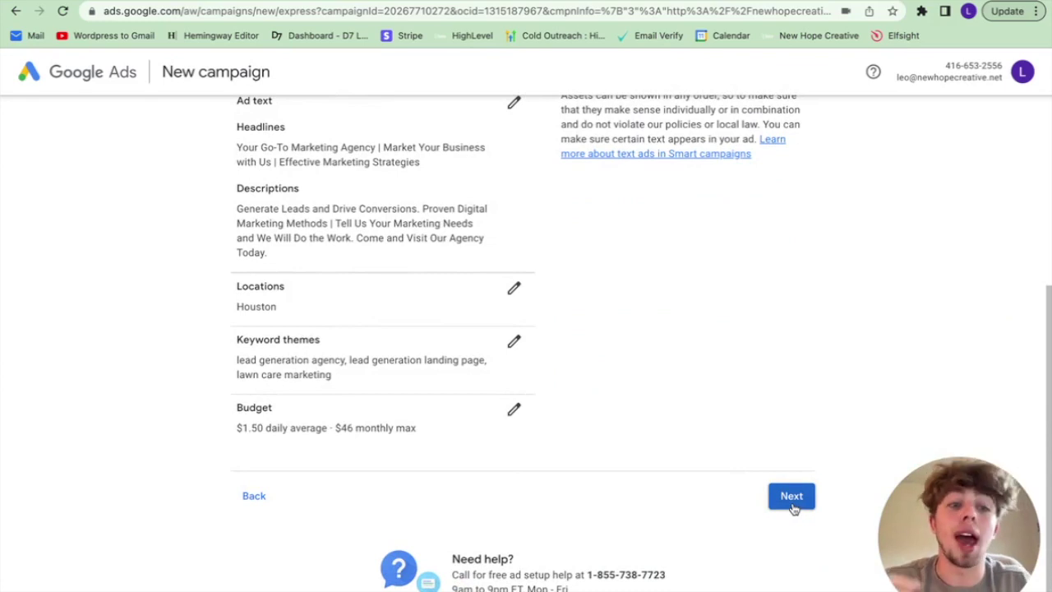
click(790, 497)
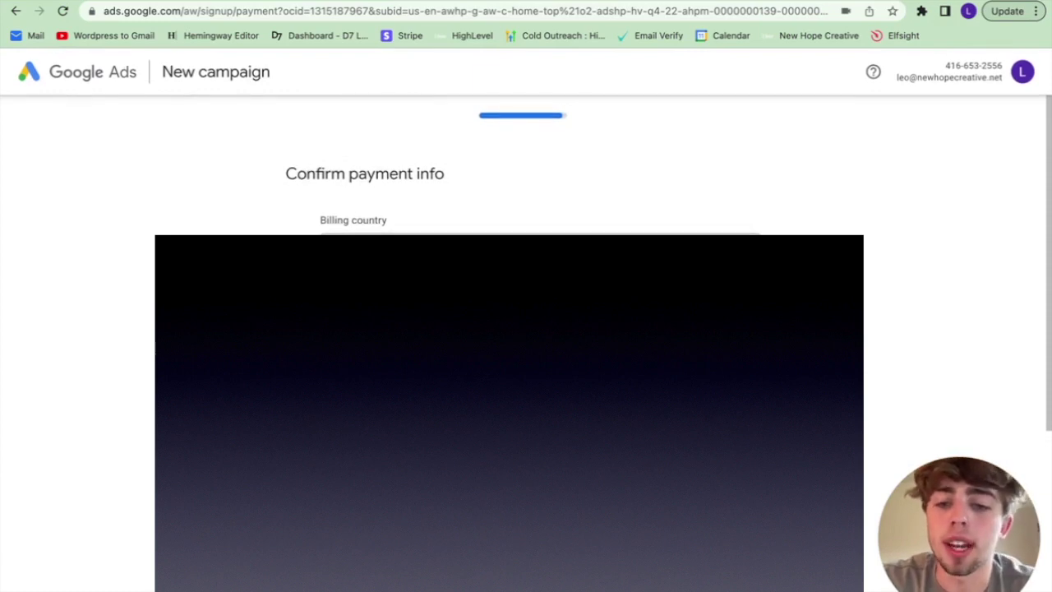
scroll(540, 165, down, 5)
scroll(540, 164, down, 1)
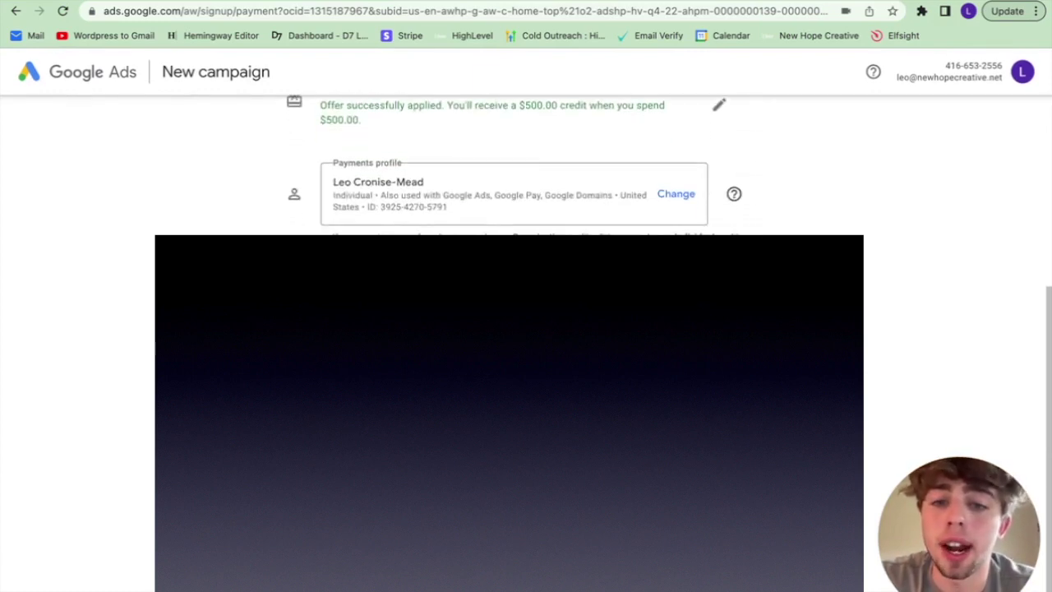
scroll(540, 165, up, 2)
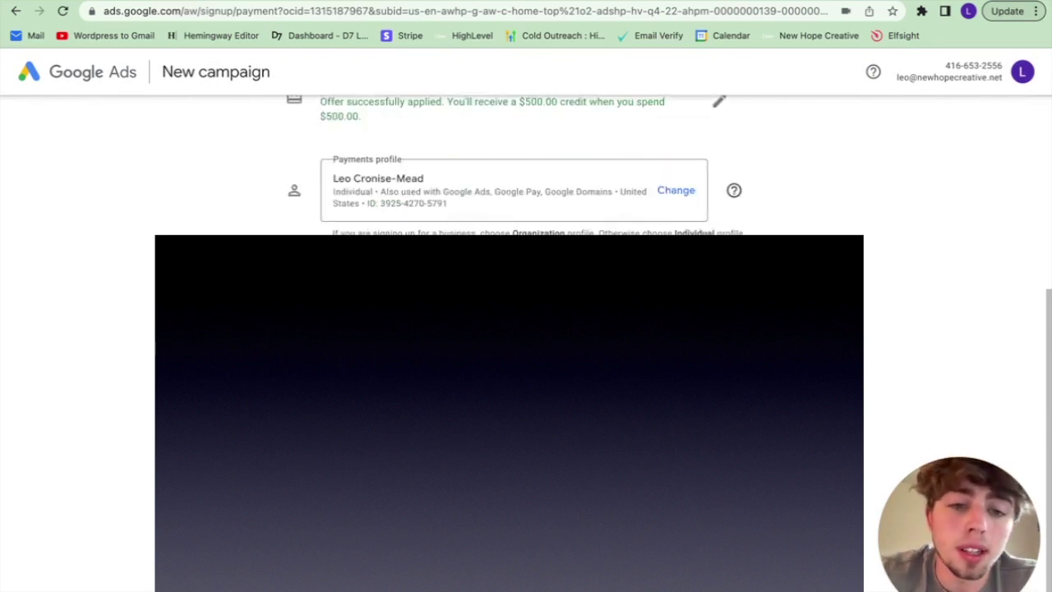
click(739, 461)
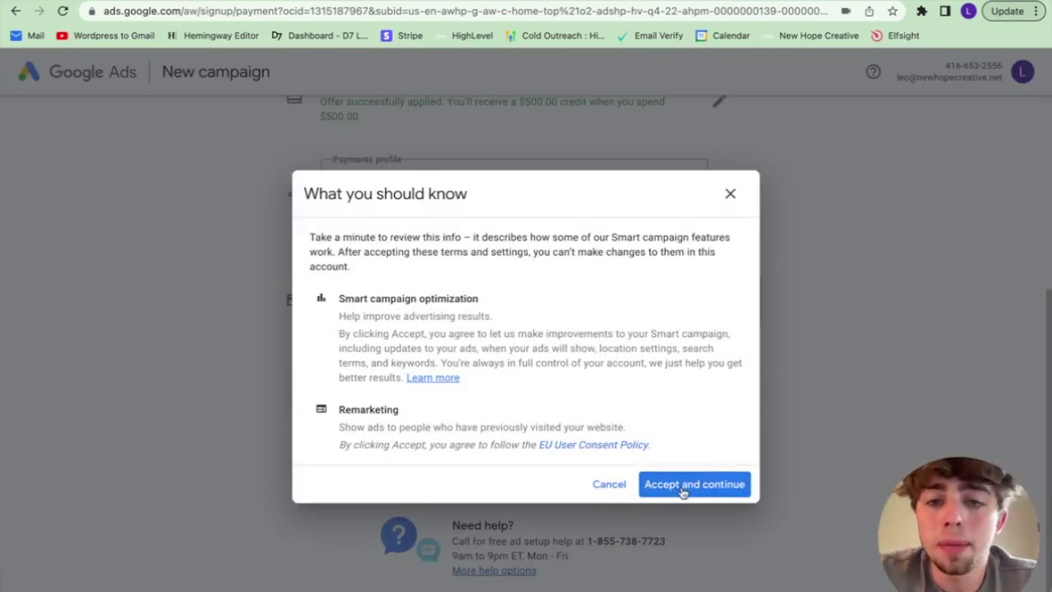
click(682, 485)
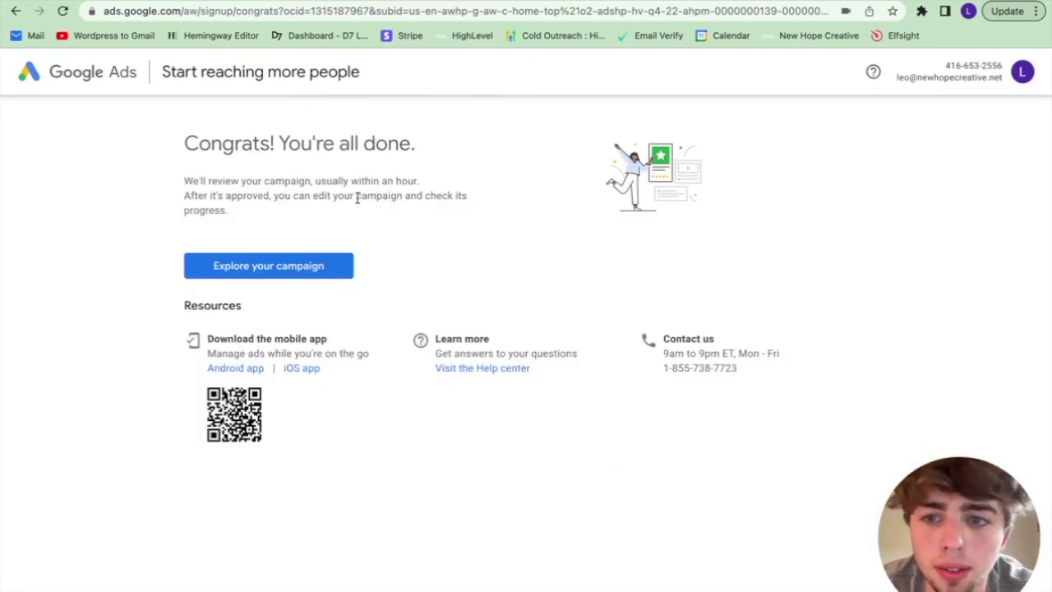
Step: Open the new campaign, skip conversion linking, and go to All campaigns
click(308, 267)
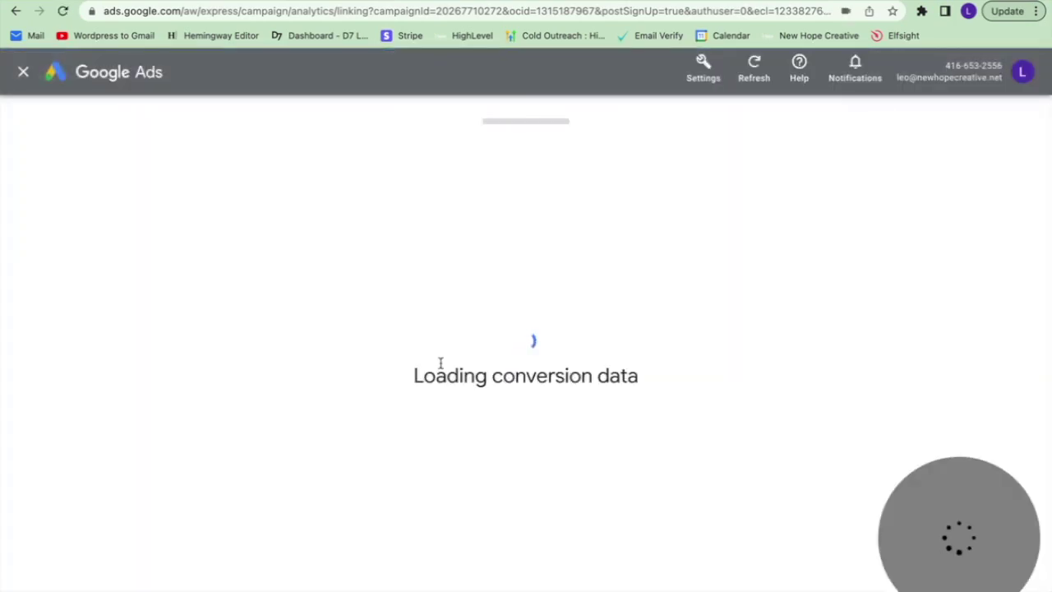
click(615, 438)
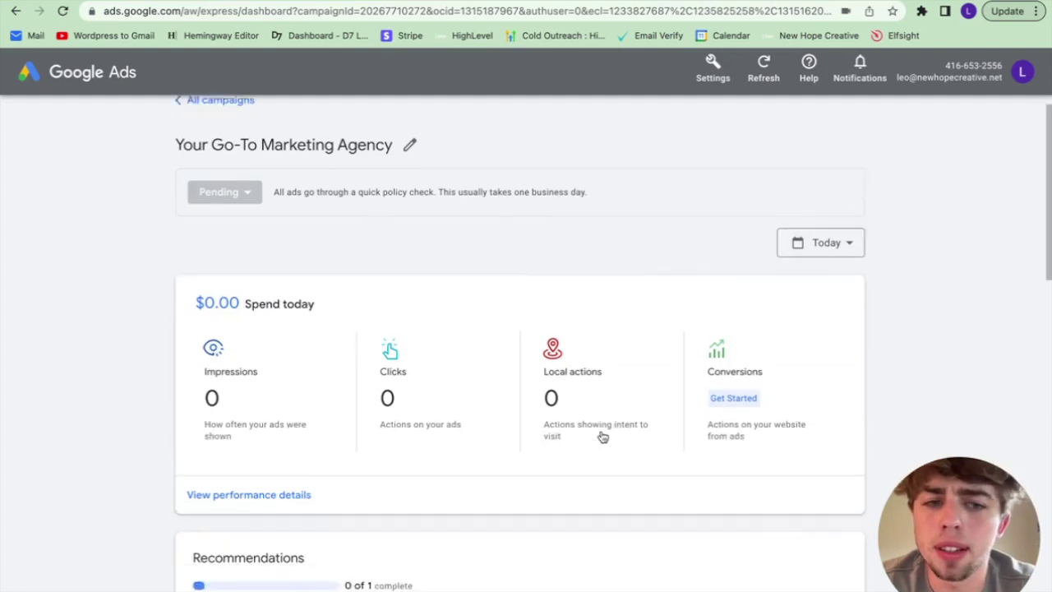
click(244, 128)
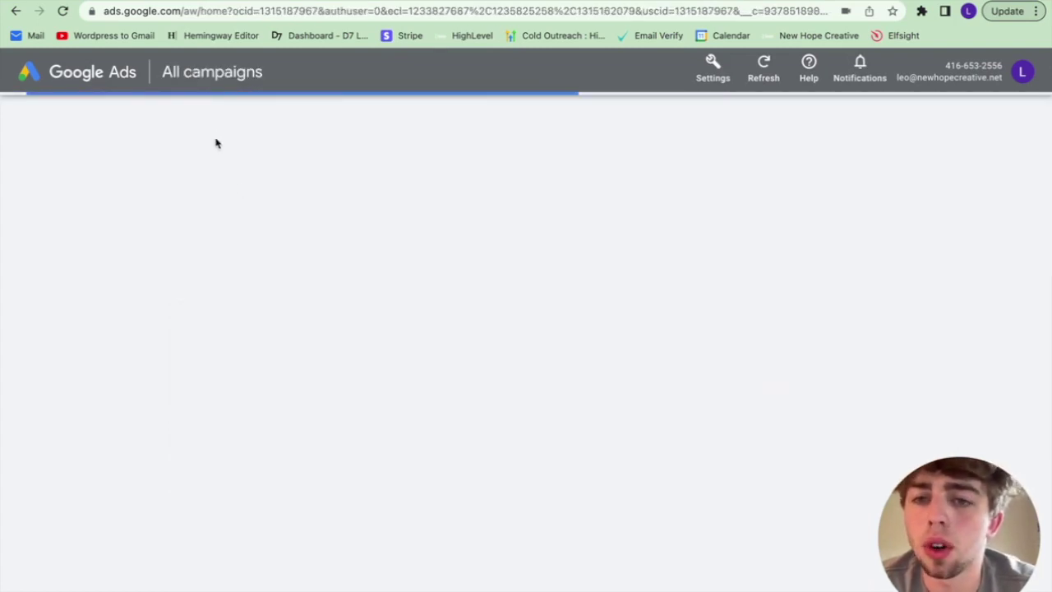
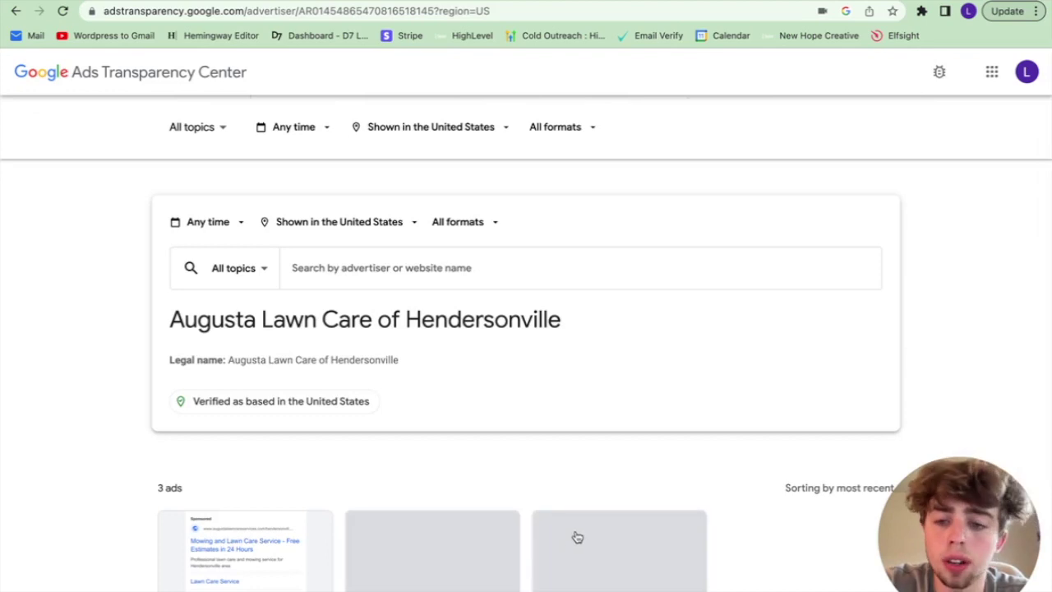
Step: Open the first mowing ad's details and select its headline text
scroll(400, 424, down, 2)
scroll(400, 424, down, 4)
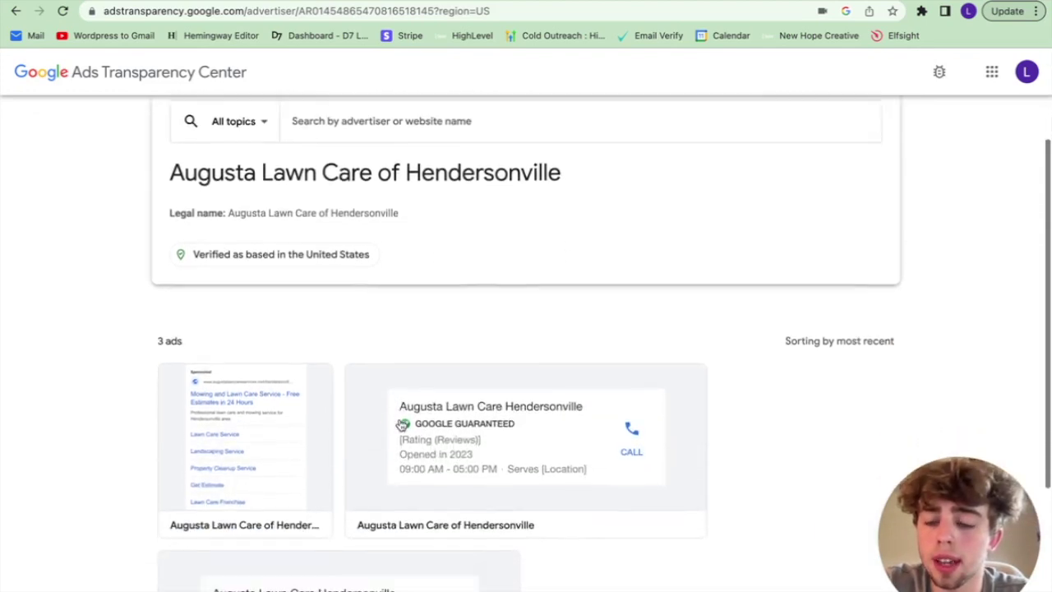
click(290, 337)
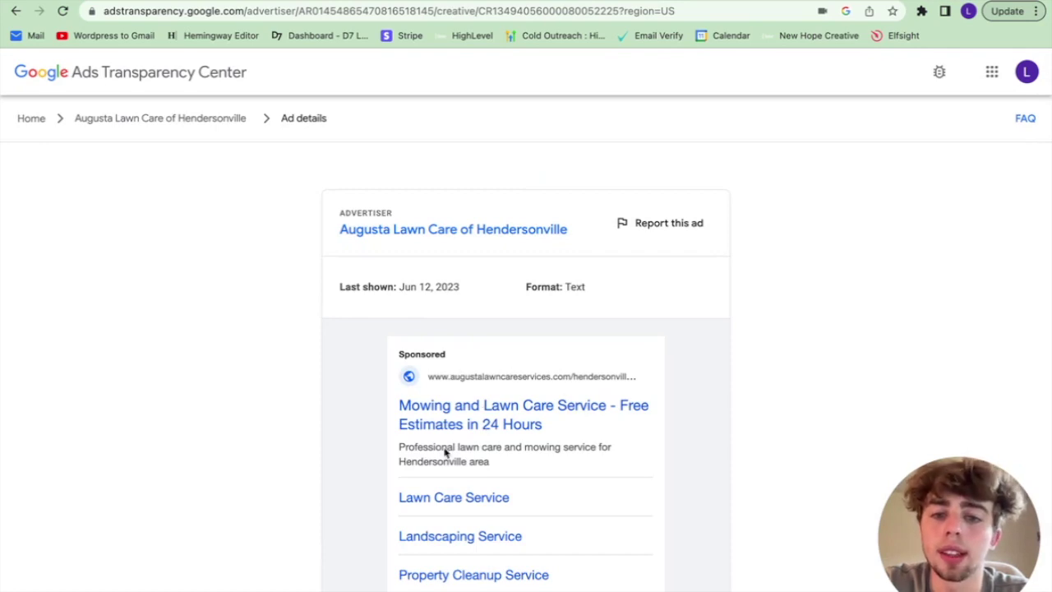
scroll(443, 451, down, 3)
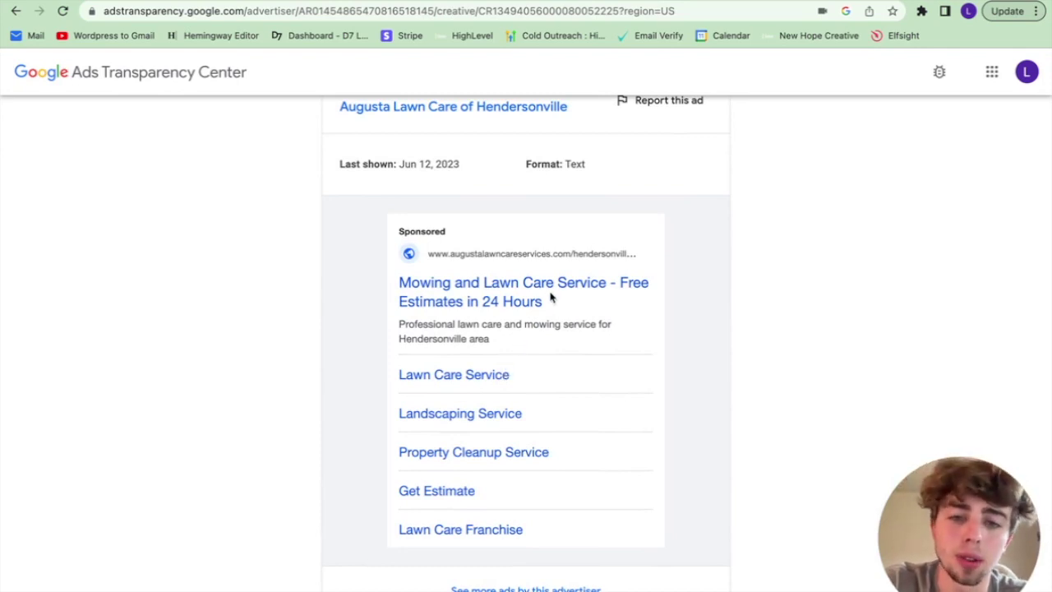
scroll(551, 297, down, 1)
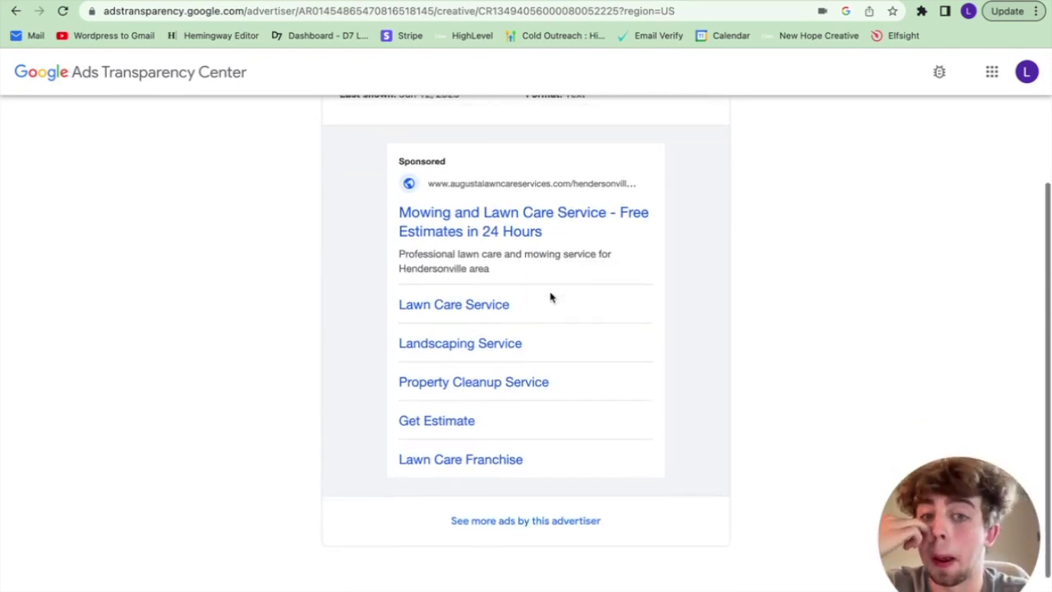
drag(400, 213, 635, 213)
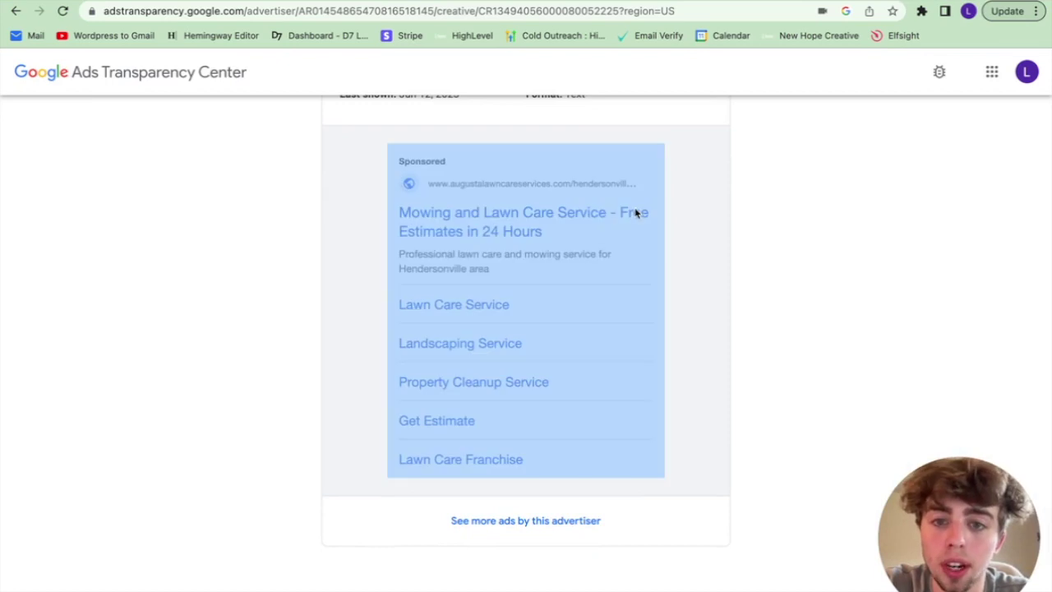
click(605, 246)
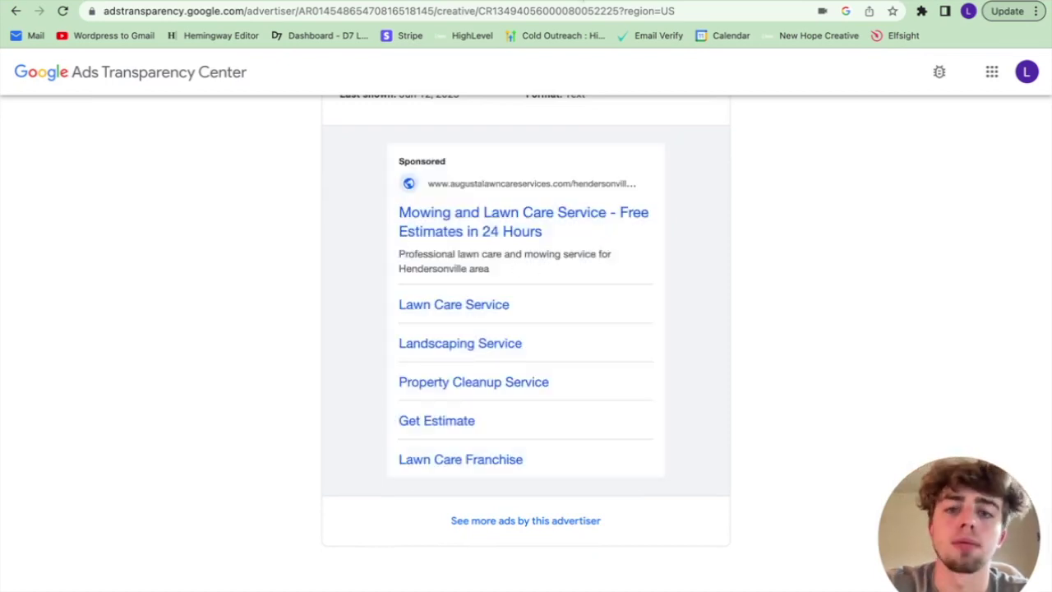
Step: In ChatGPT, ask for the competitor headline to be rewritten for an effective Google Ads campaign
key(ctrl+t)
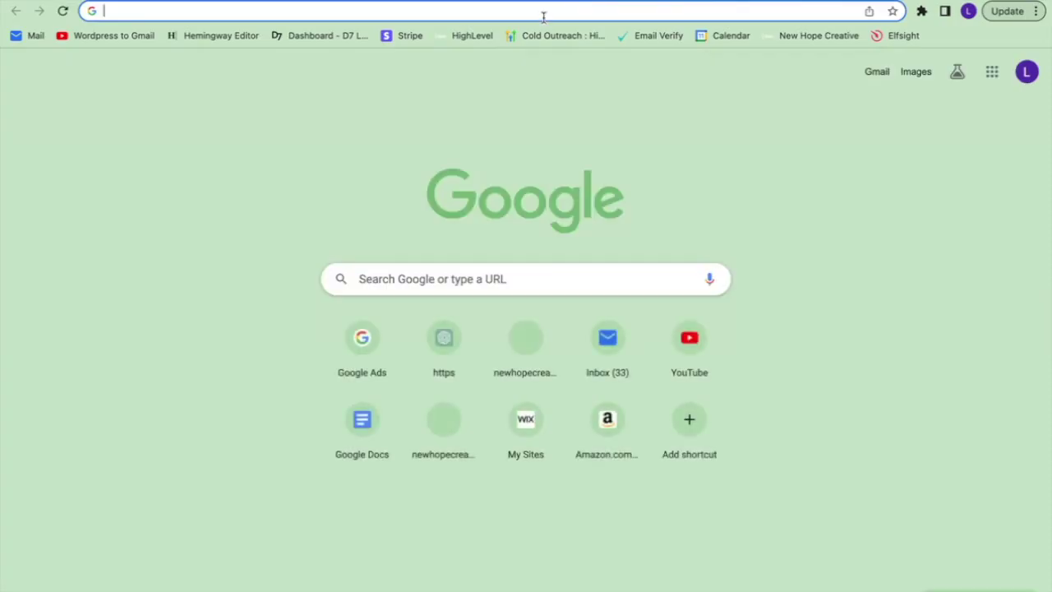
text(chat)
key(Return)
key(shift+Return)
key(shift+Return)
text(Rewrite this headline )
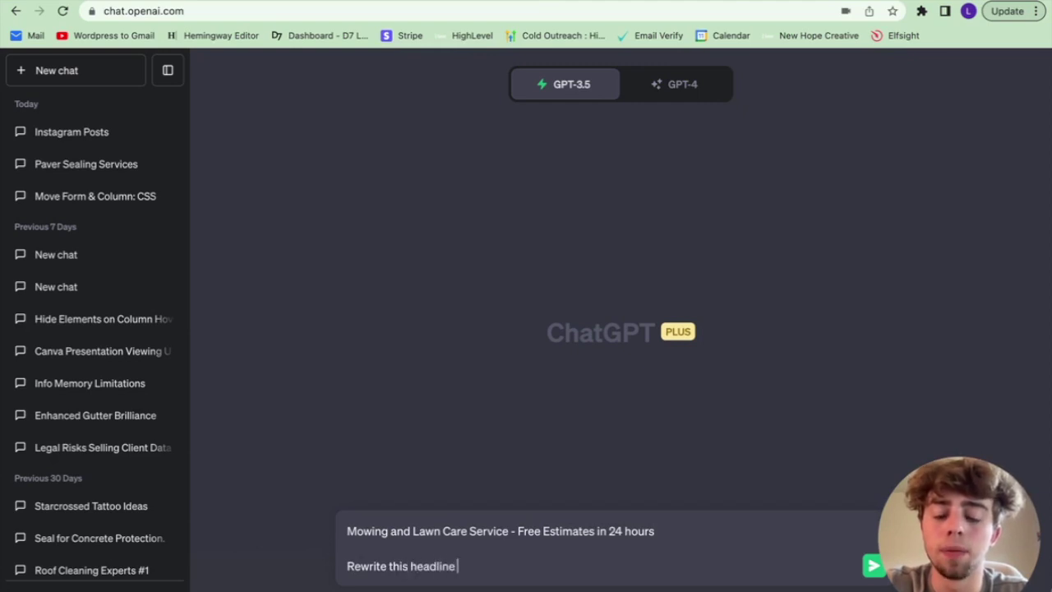
text(for an effec)
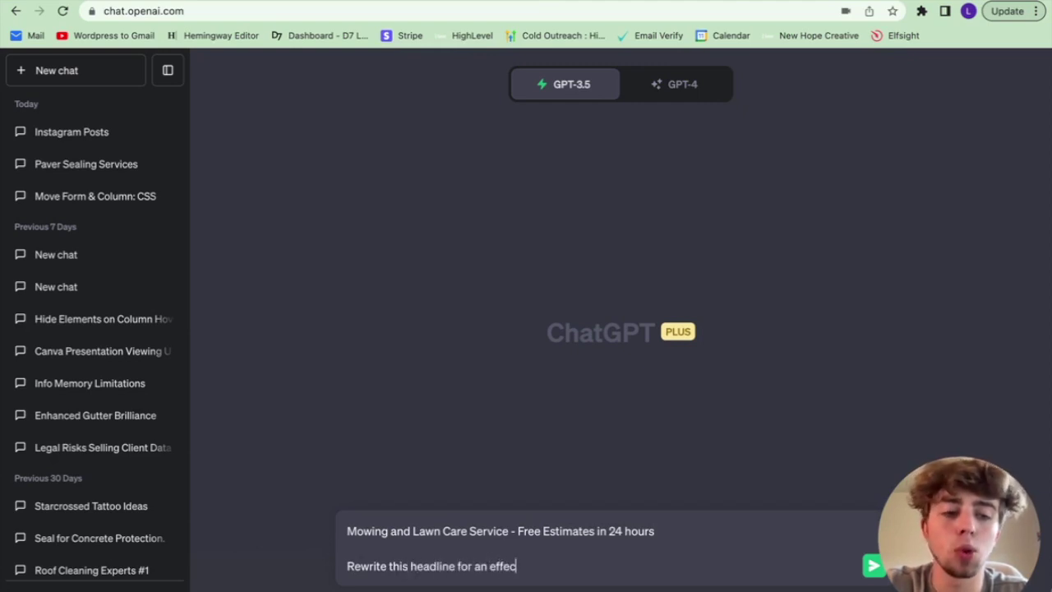
text(tive)
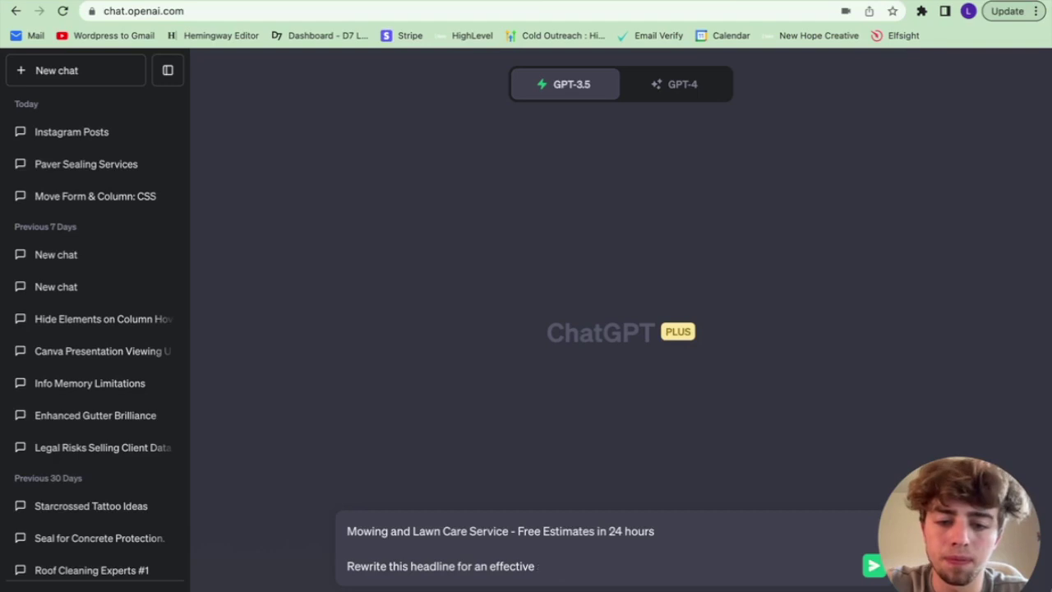
text( and Google Ads campa)
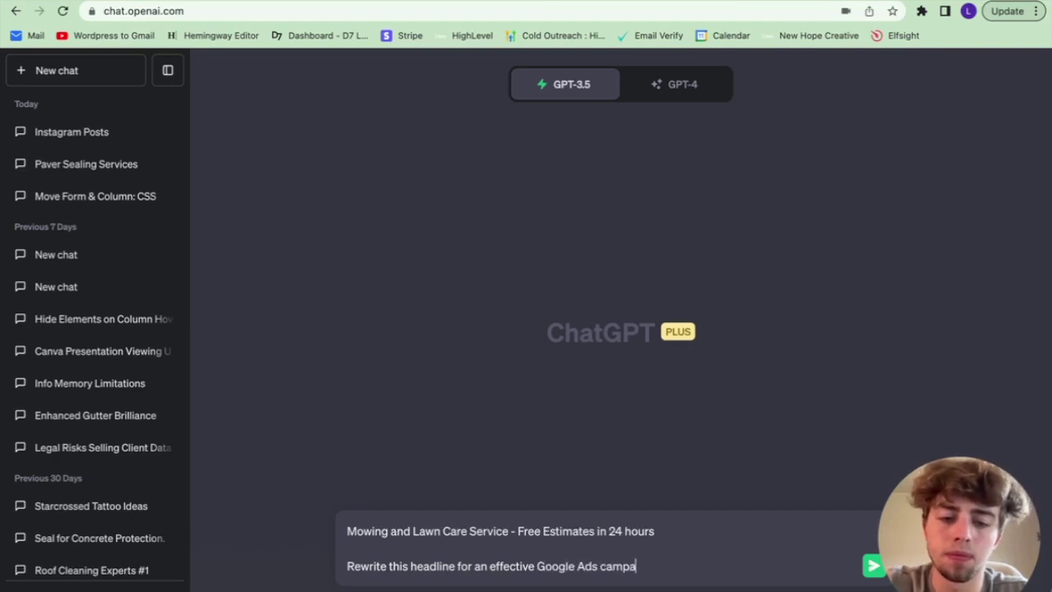
text(ign)
key(Return)
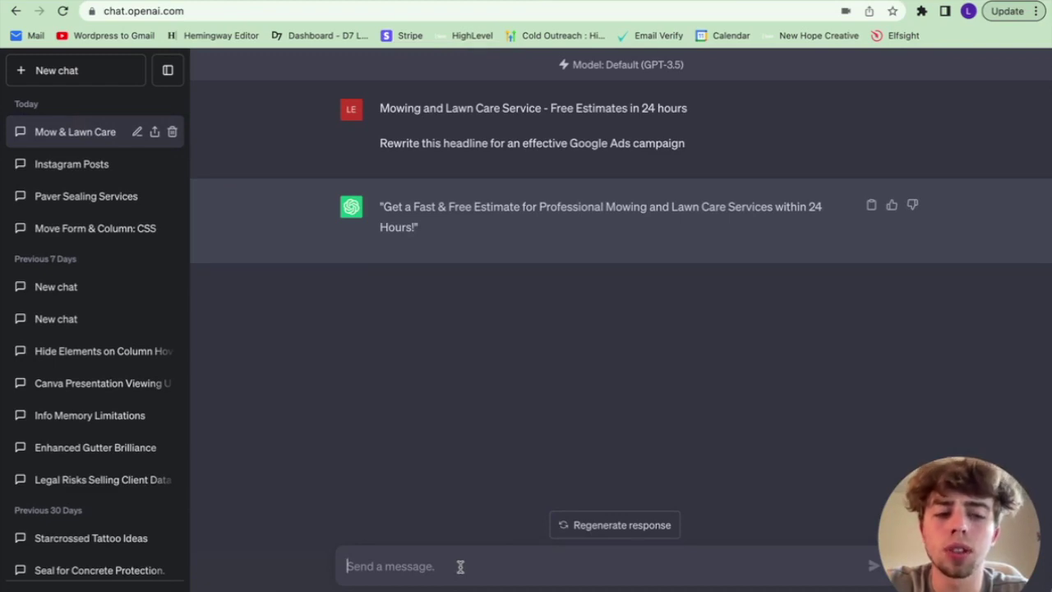
Step: Ask for simpler wording with the same meaning and select the rewritten headline
text(make it simple)
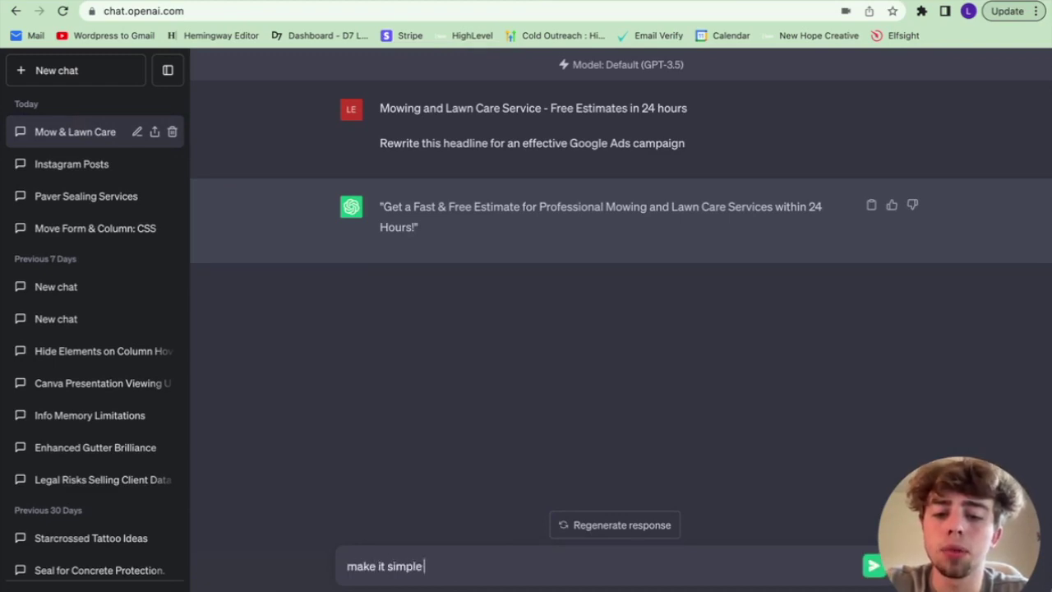
text( but keep the origi)
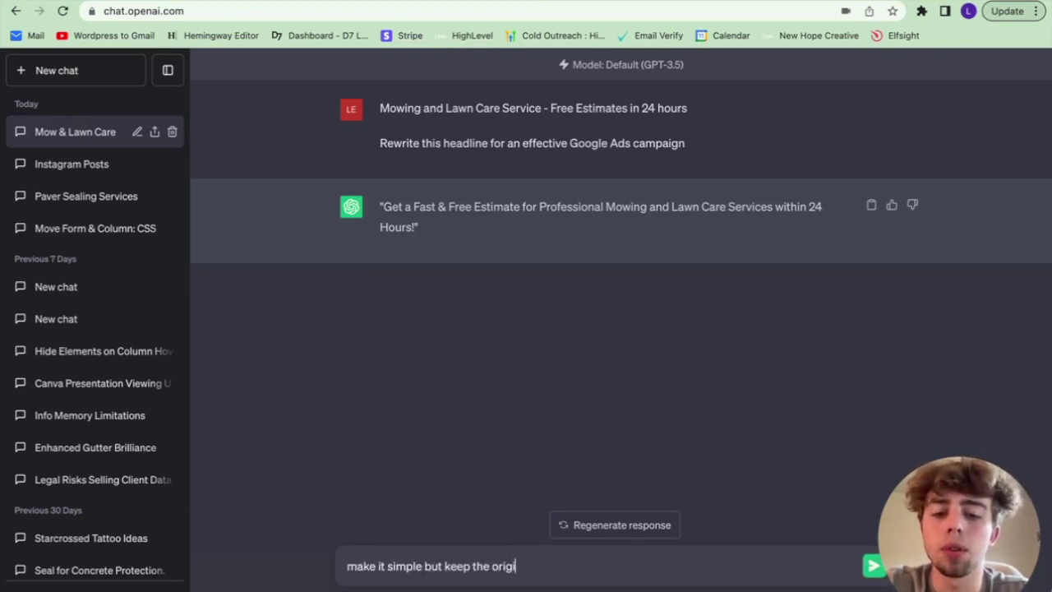
text(nal meaning. just ch)
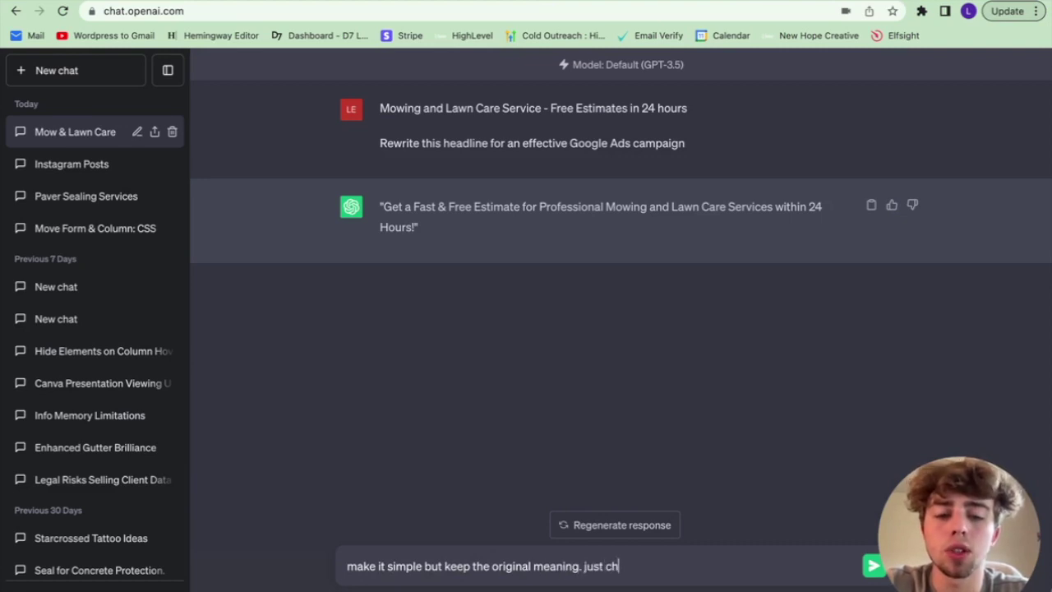
text(ange up the wording)
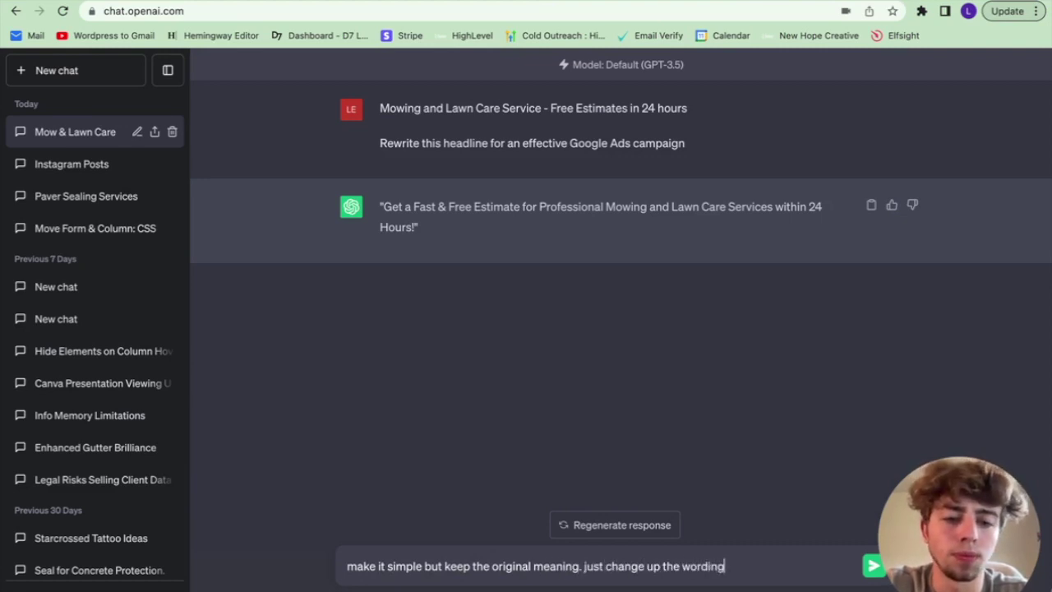
key(Return)
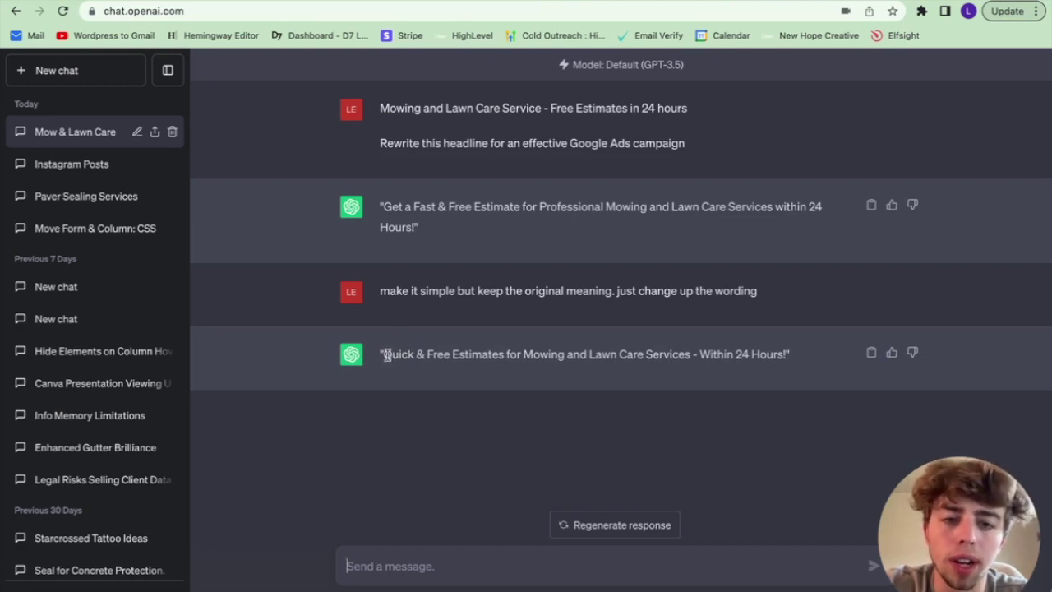
drag(387, 353, 785, 353)
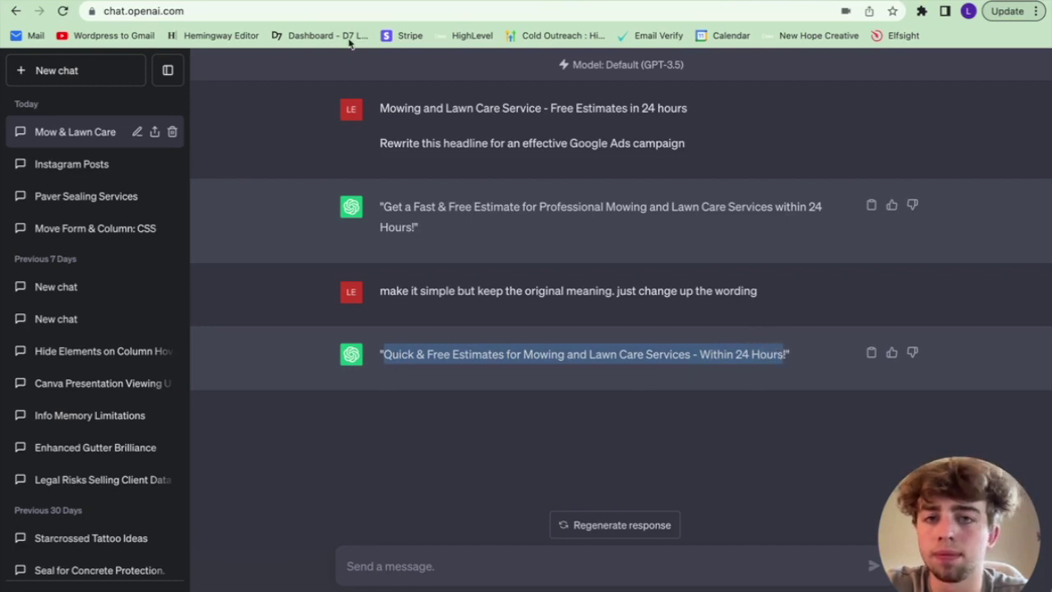
key(ctrl+Tab)
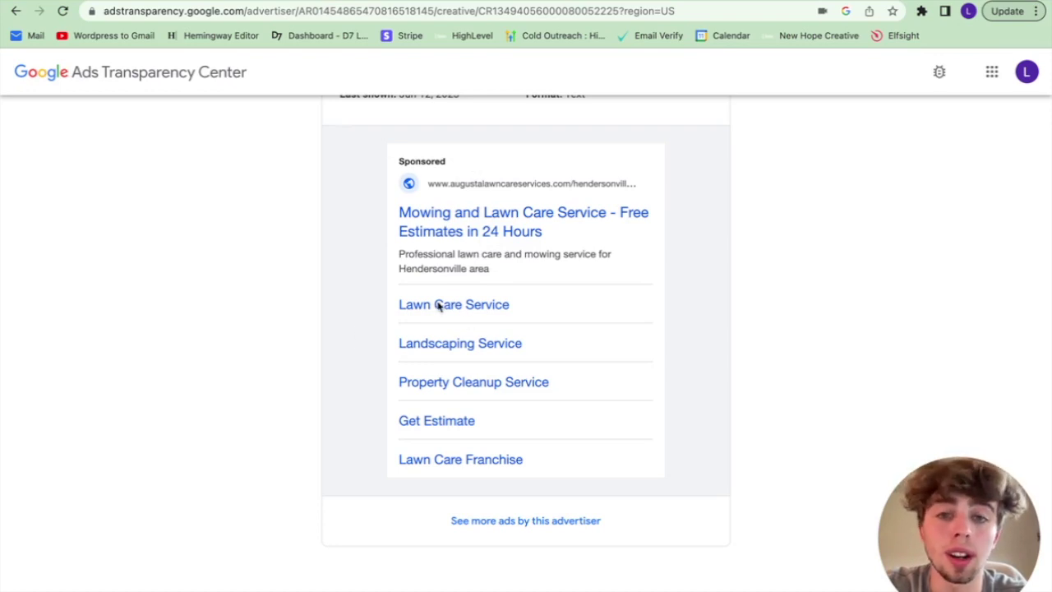
Step: Scroll through the competitor ad preview to review its sitelinks again
scroll(436, 305, up, 2)
scroll(438, 307, down, 3)
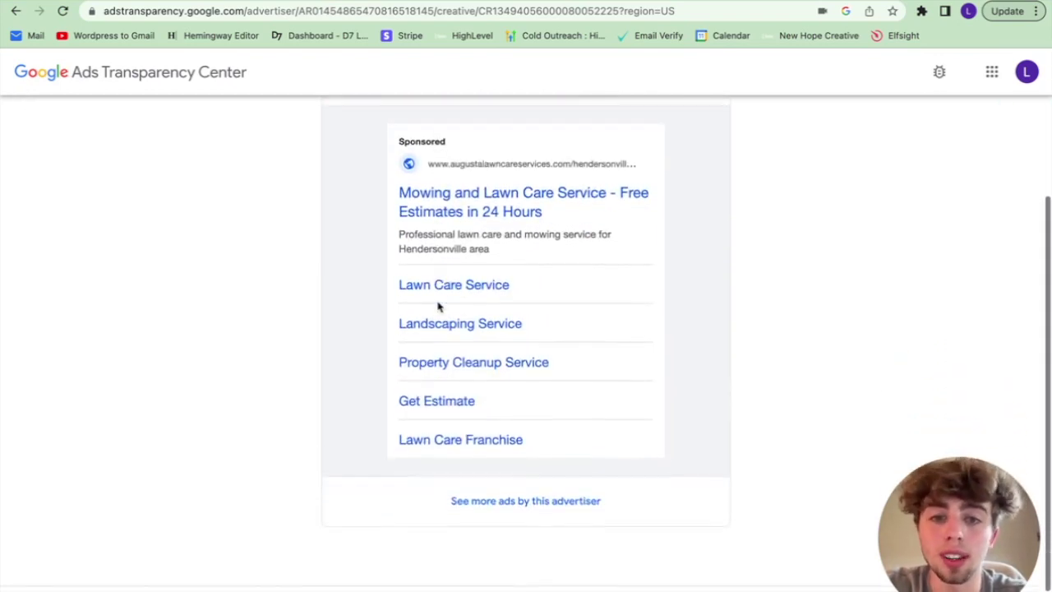
scroll(606, 318, up, 2)
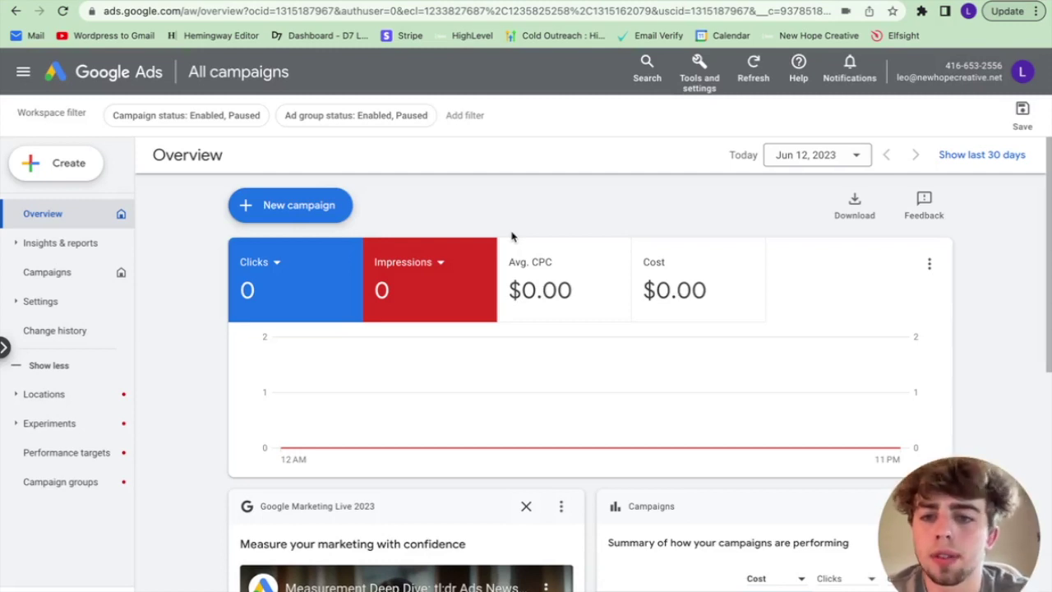
Step: Start a new campaign with the Leads objective and the Search campaign type
click(334, 206)
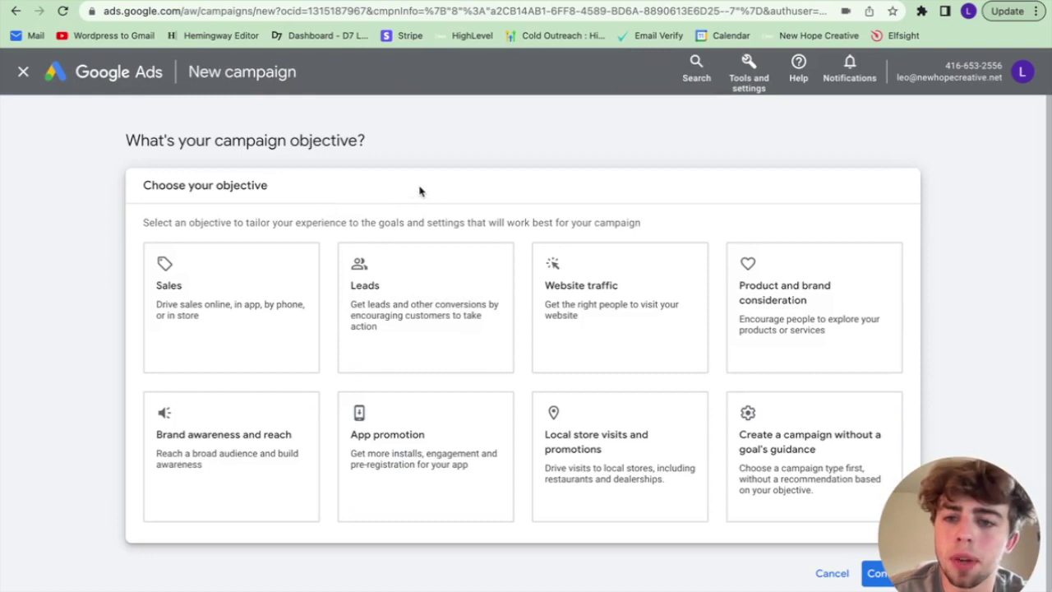
click(423, 305)
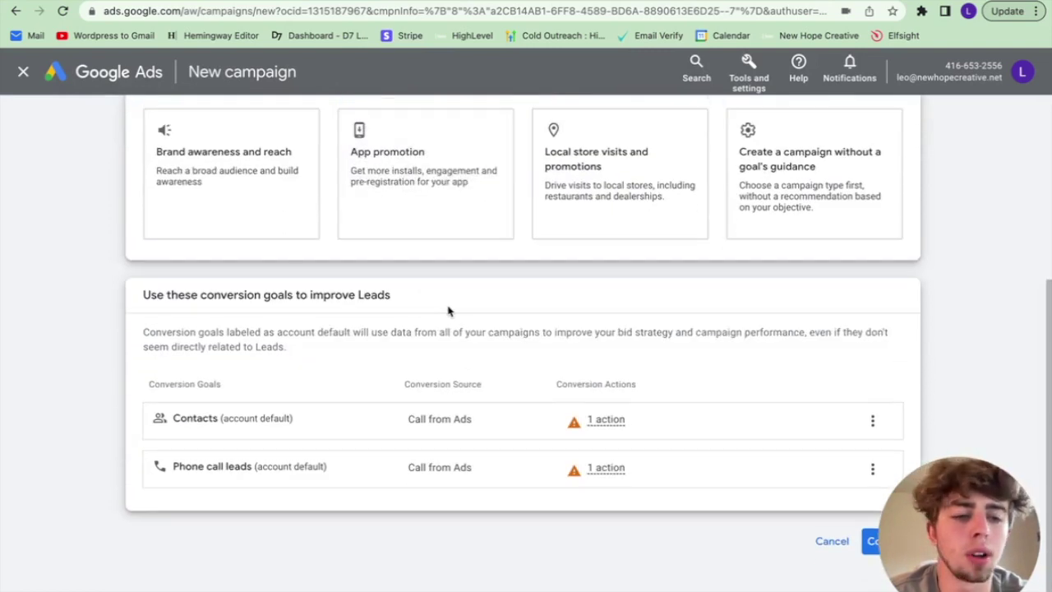
scroll(573, 270, up, 2)
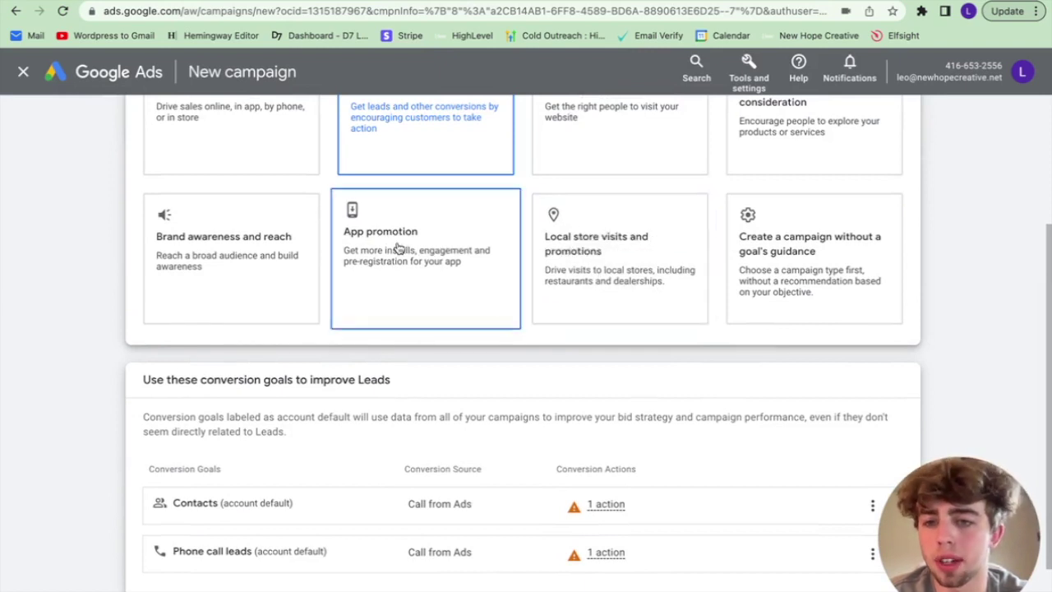
scroll(399, 249, up, 3)
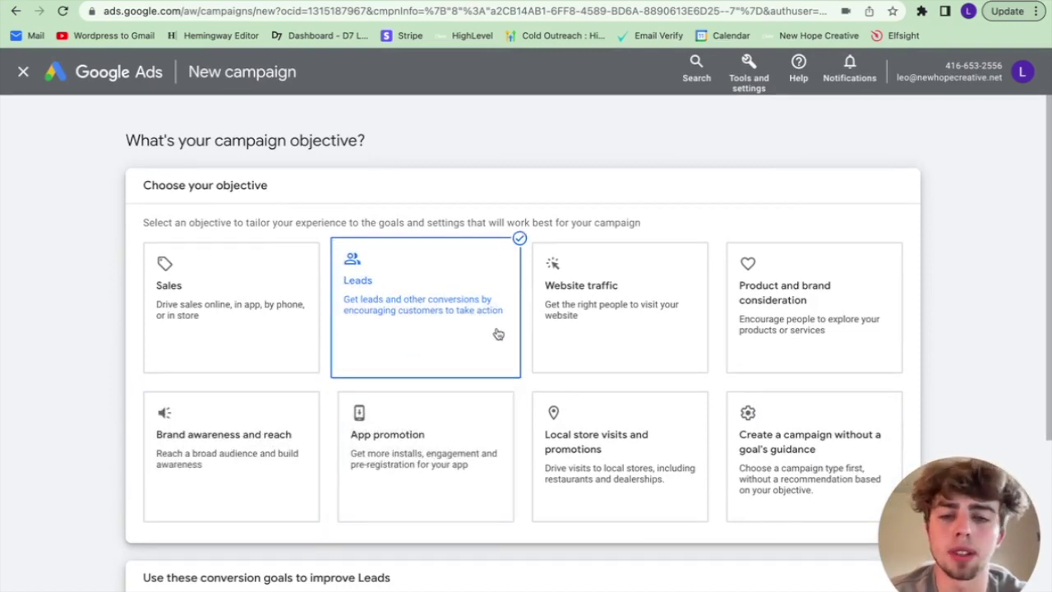
scroll(498, 334, down, 3)
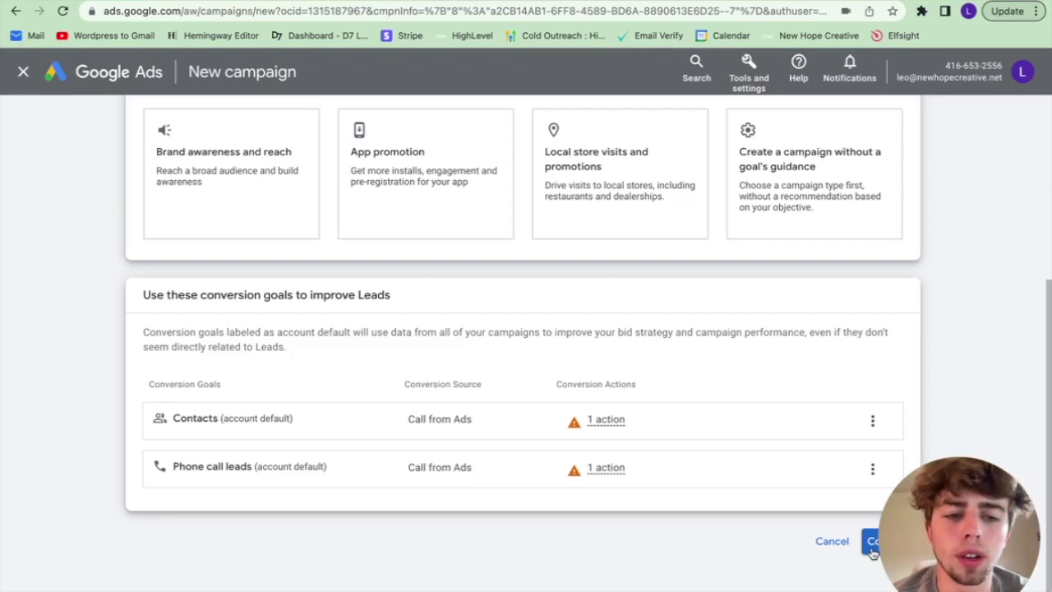
click(873, 549)
scroll(375, 240, down, 3)
click(245, 238)
scroll(552, 325, down, 5)
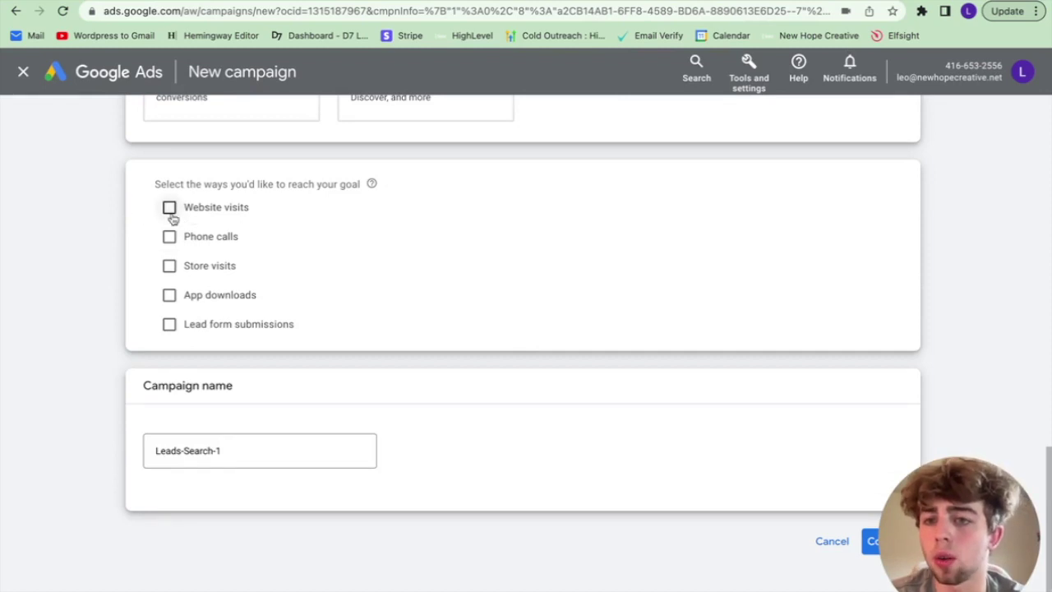
Step: Select Website visits, Phone calls and Lead form submissions as ways to reach the goal
click(169, 208)
click(169, 288)
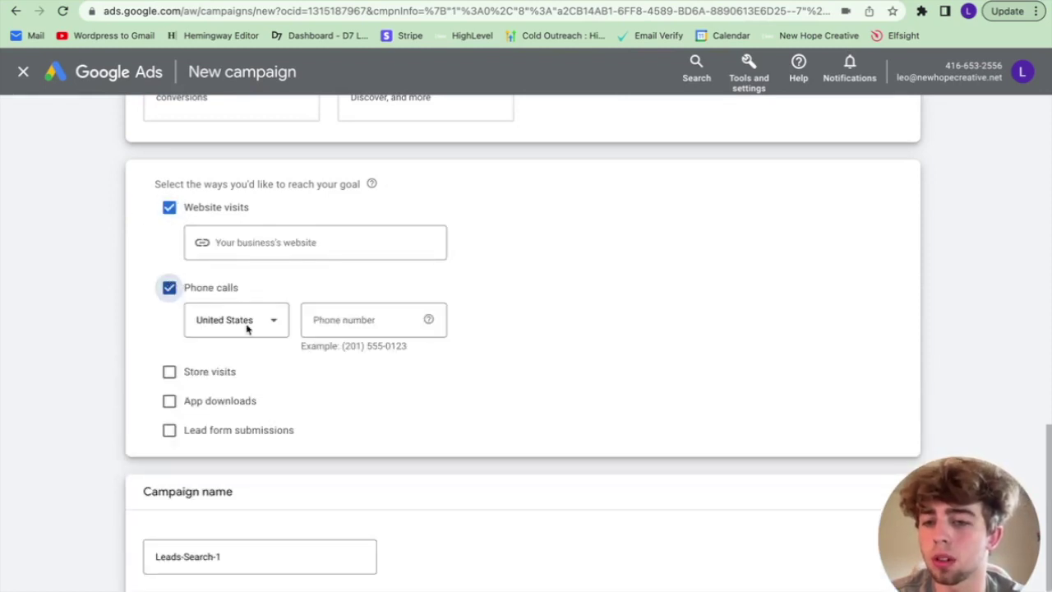
click(169, 433)
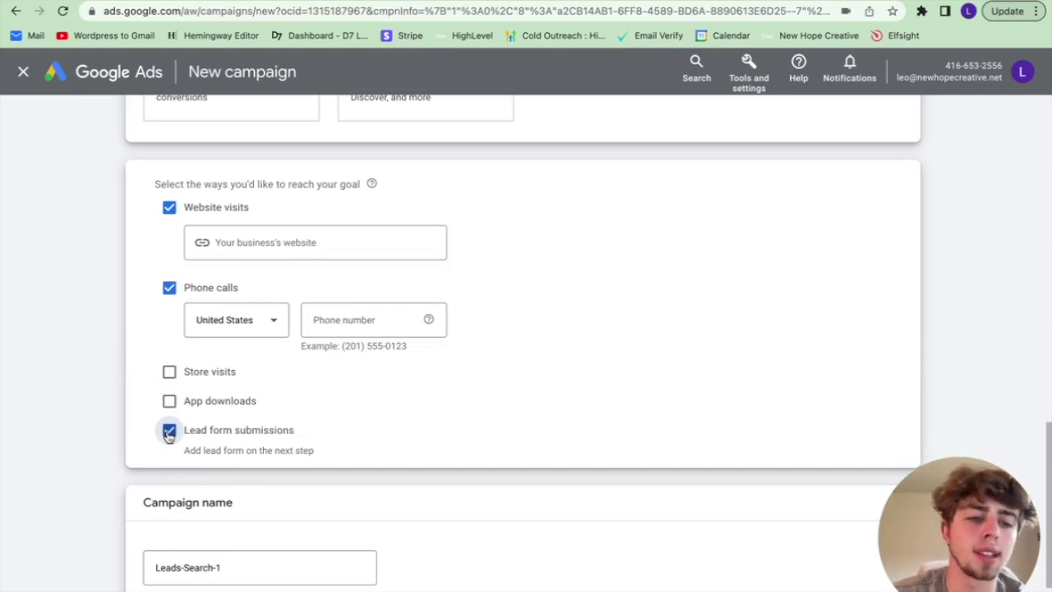
Step: Enter the business website address and the business phone number
click(285, 238)
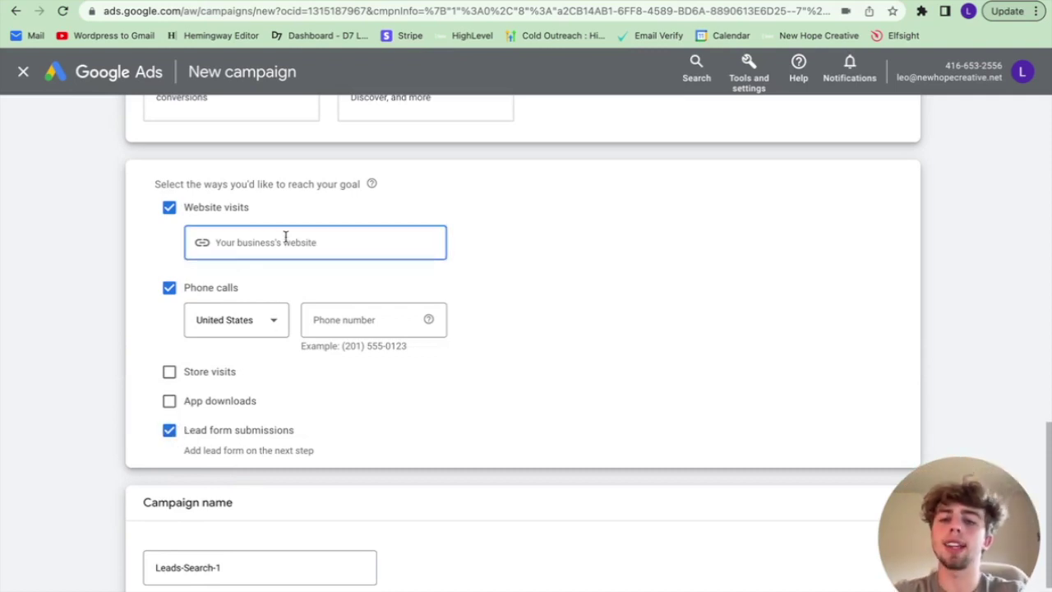
text(newhope)
key(BackSpace)
key(BackSpace)
key(BackSpace)
key(BackSpace)
key(BackSpace)
text(whopecreative.net)
click(359, 332)
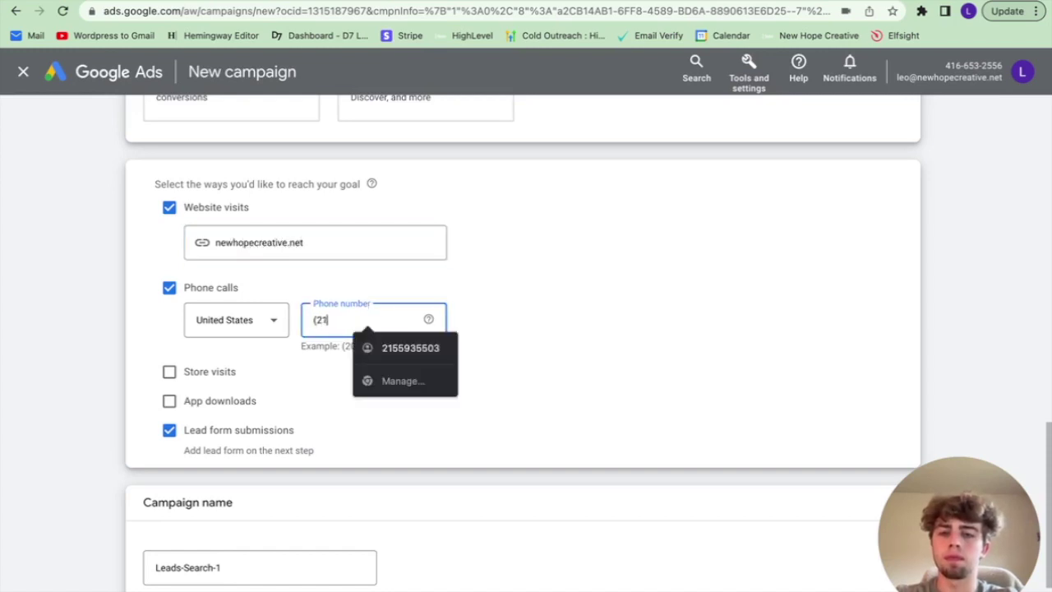
click(520, 401)
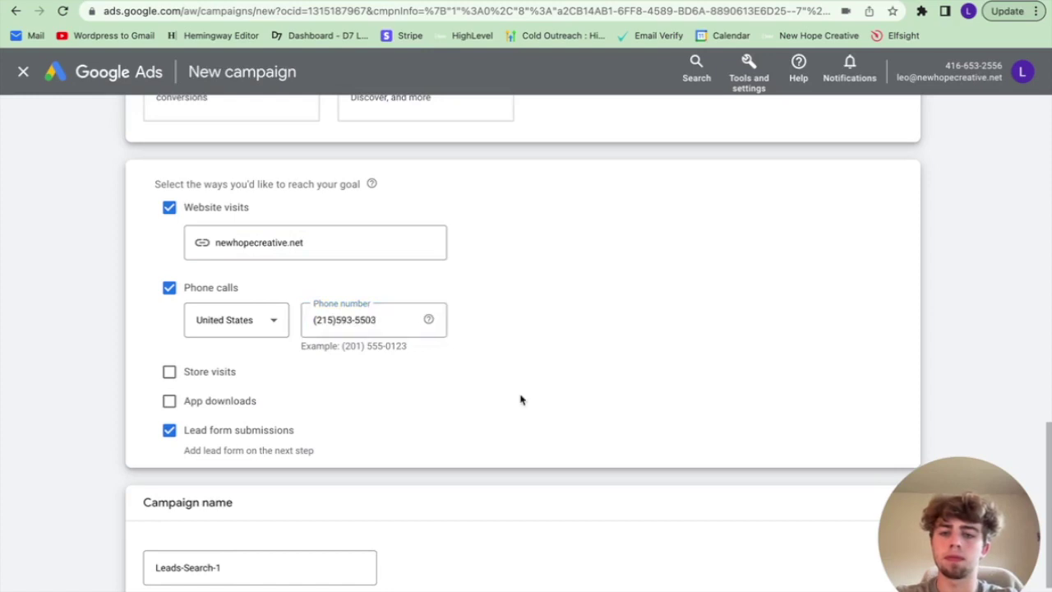
Step: Rename the campaign from Leads-Search-1 to 'Landscaping Services' and continue
scroll(520, 399, down, 2)
drag(244, 451, 83, 451)
key(BackSpace)
text(Landsca)
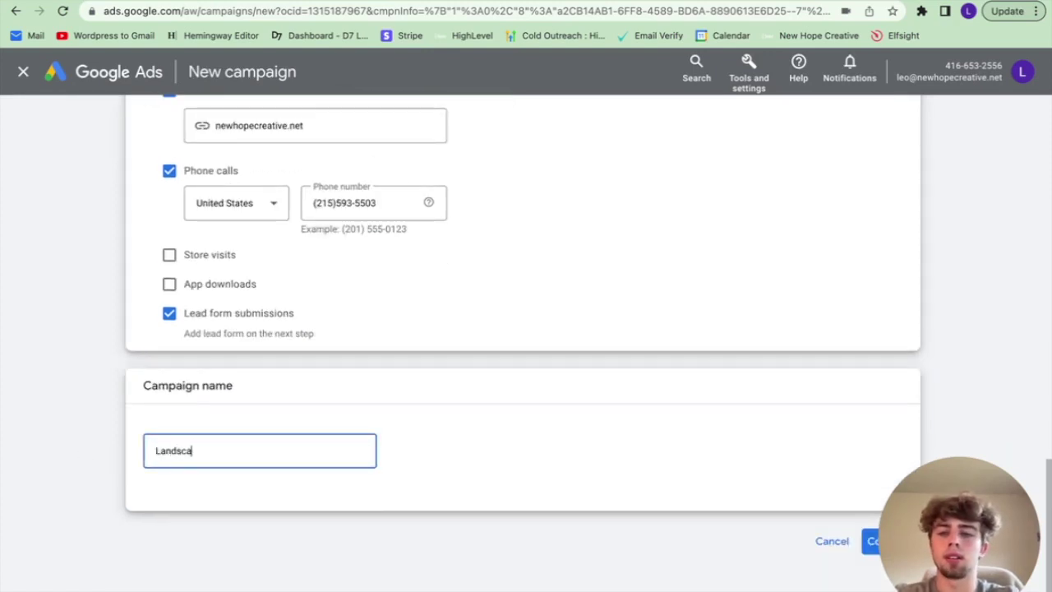
text(ping Services)
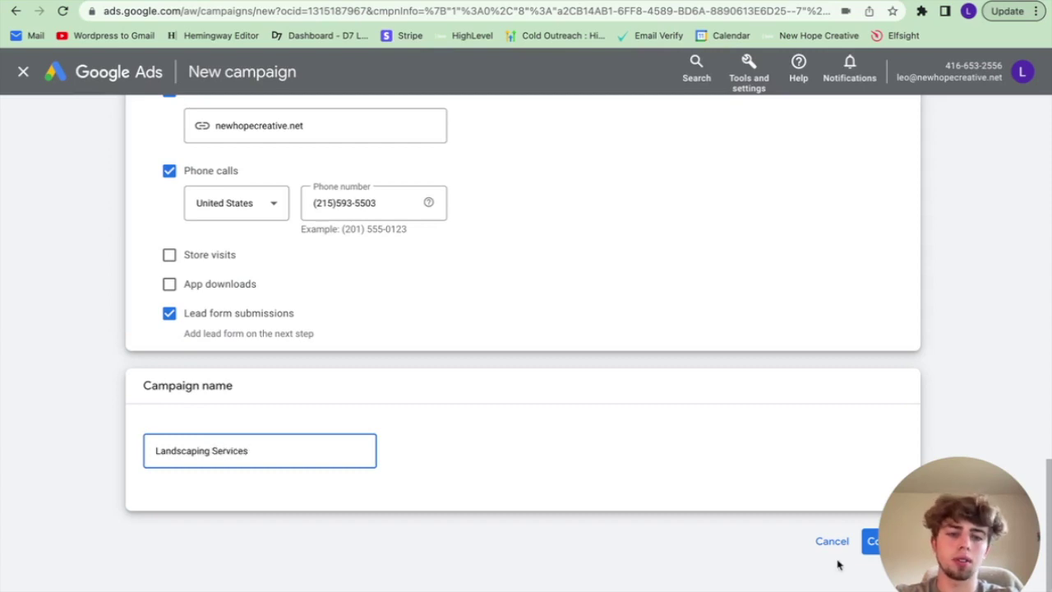
click(871, 542)
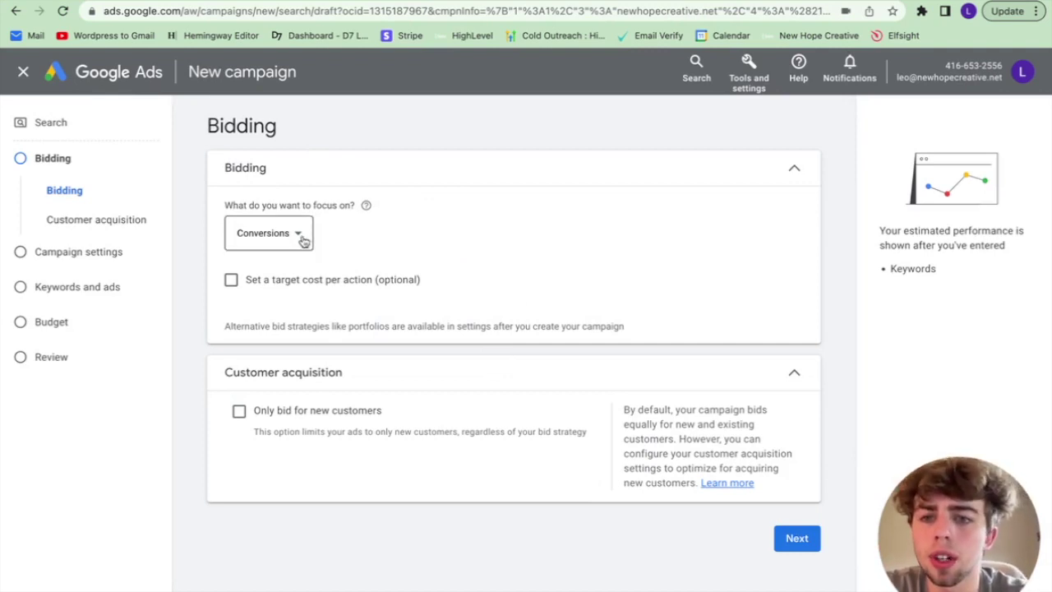
Step: Switch the bidding focus to Clicks, leaving the maximum cost-per-click limit unset
click(301, 235)
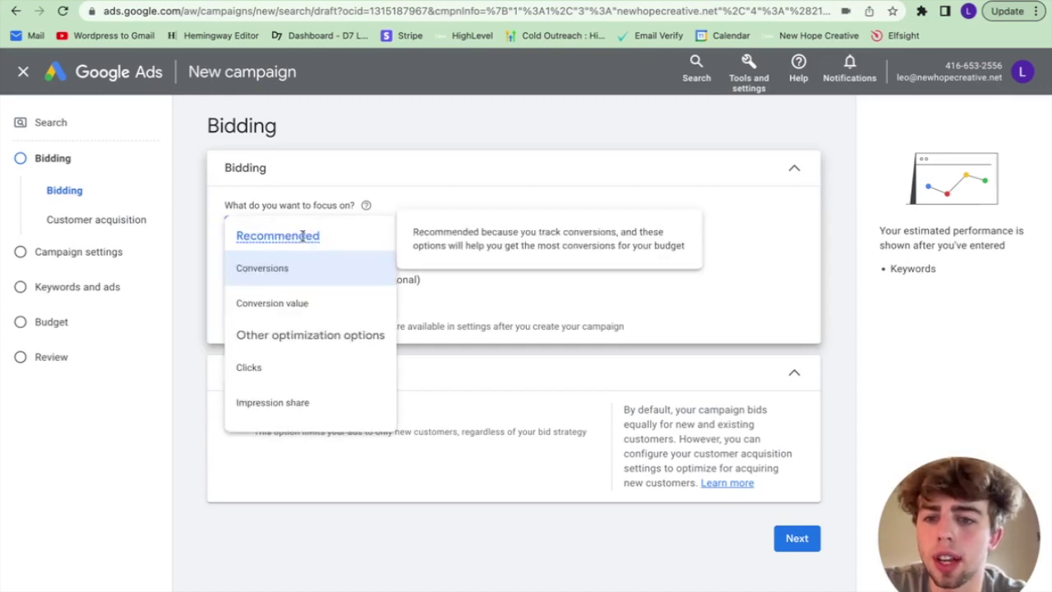
click(294, 368)
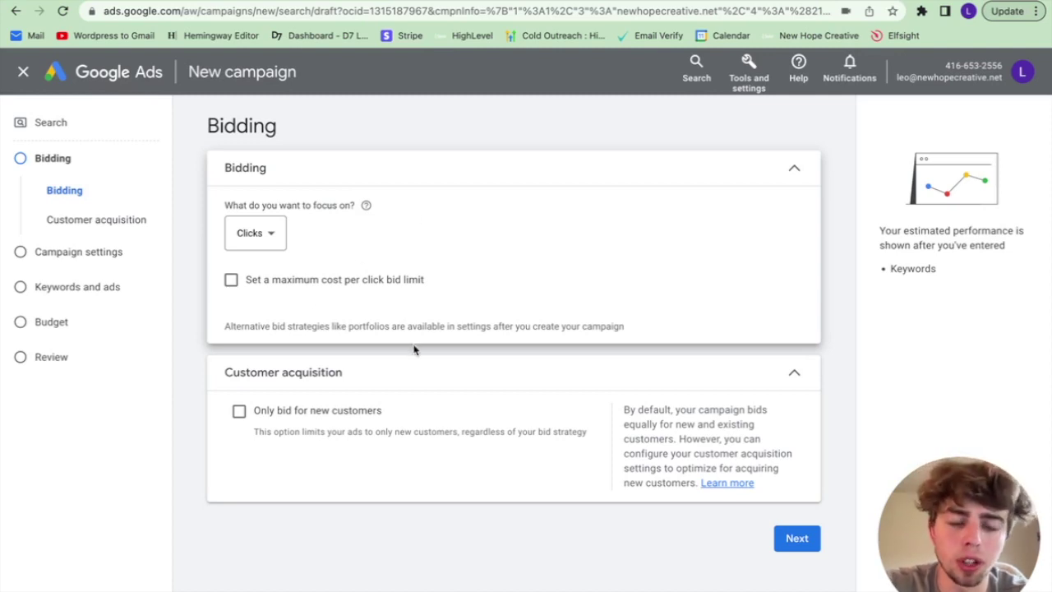
click(231, 279)
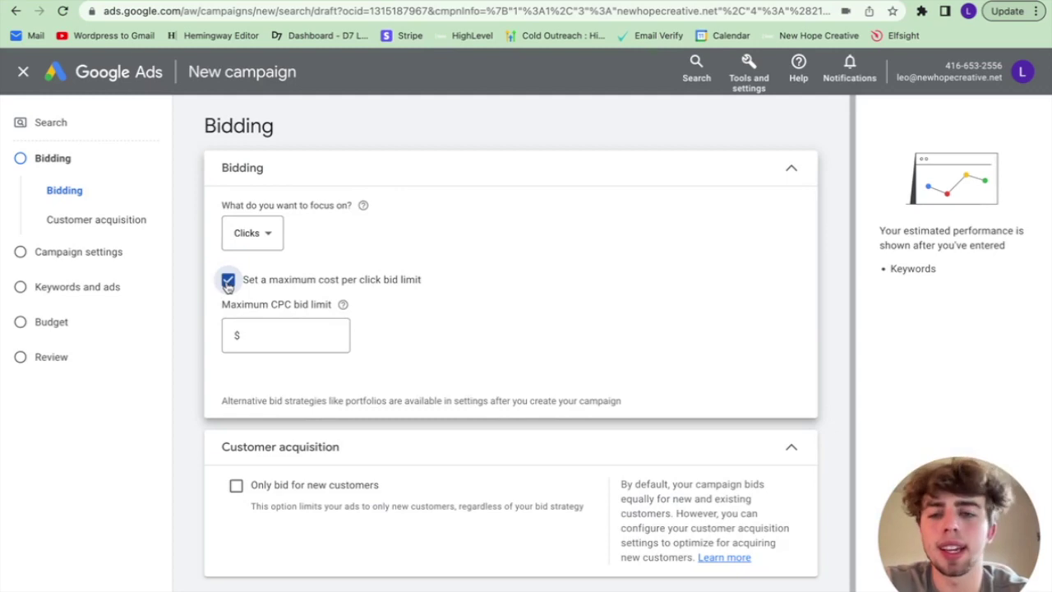
click(228, 282)
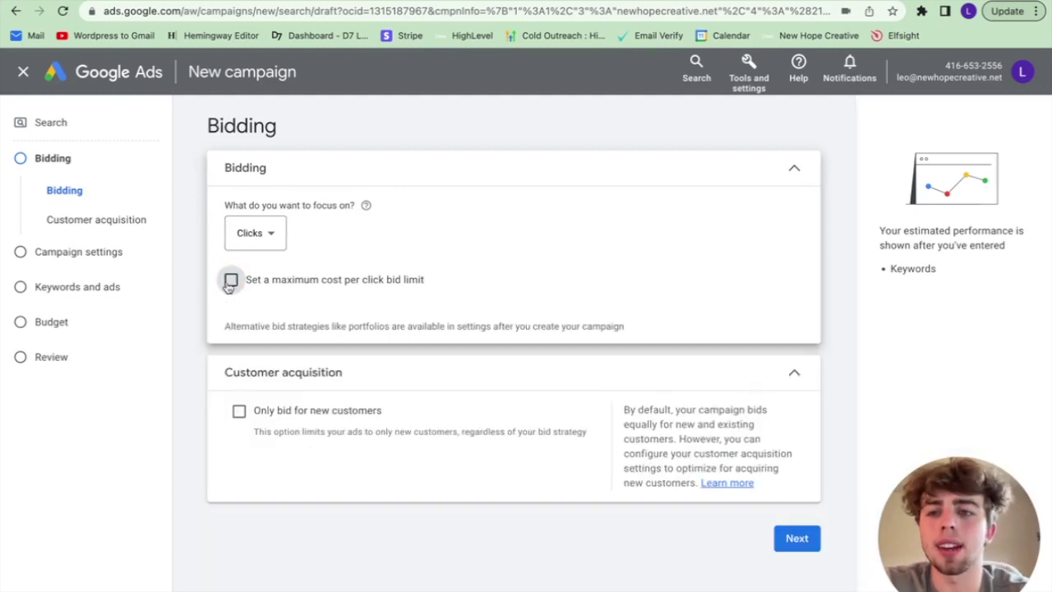
click(797, 538)
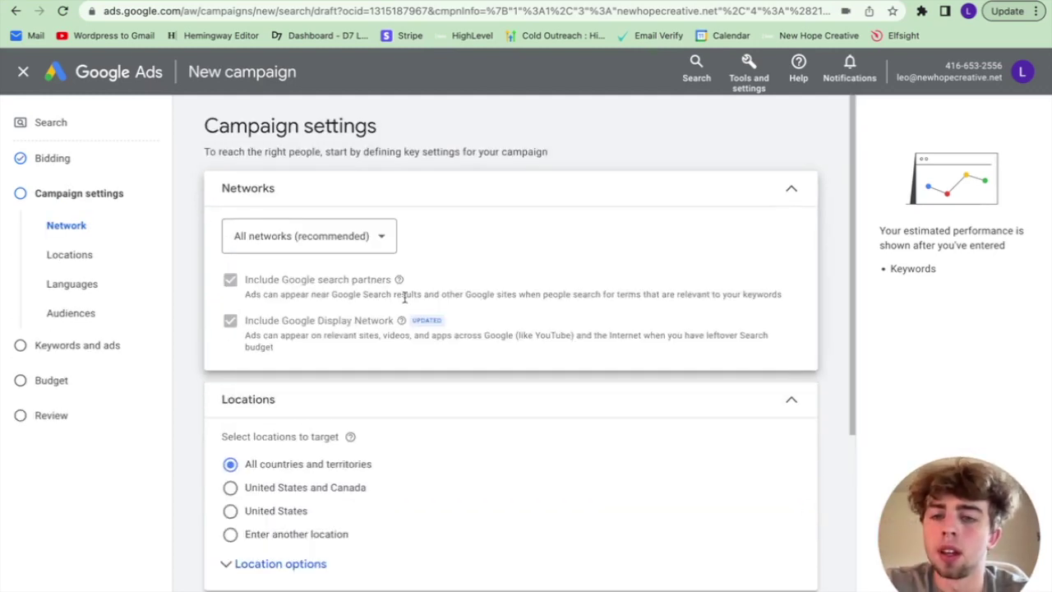
Step: Choose networks manually and uncheck the Google Display Network, keeping search partners
click(371, 238)
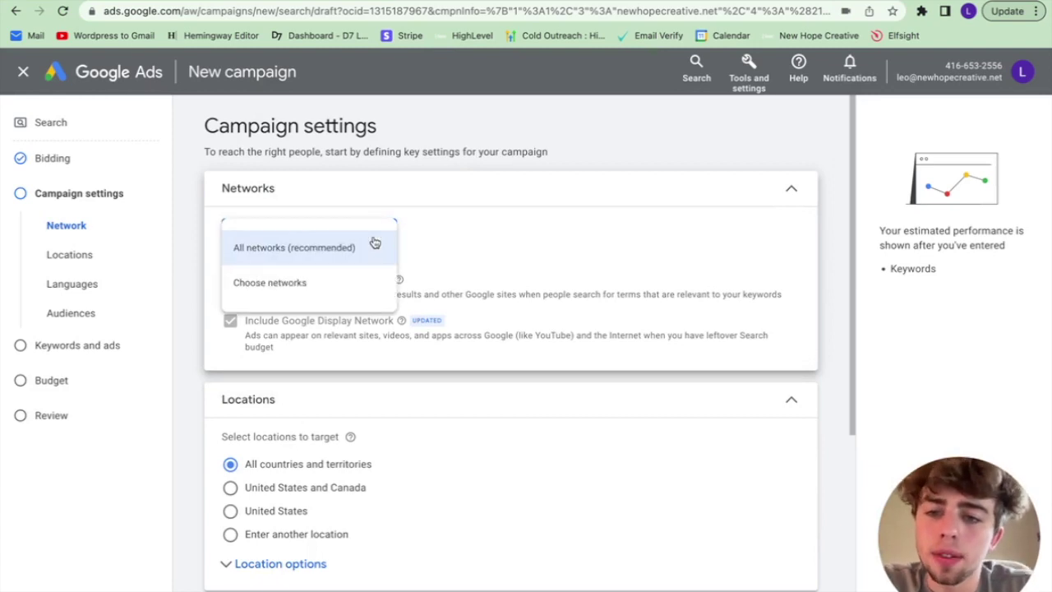
click(364, 282)
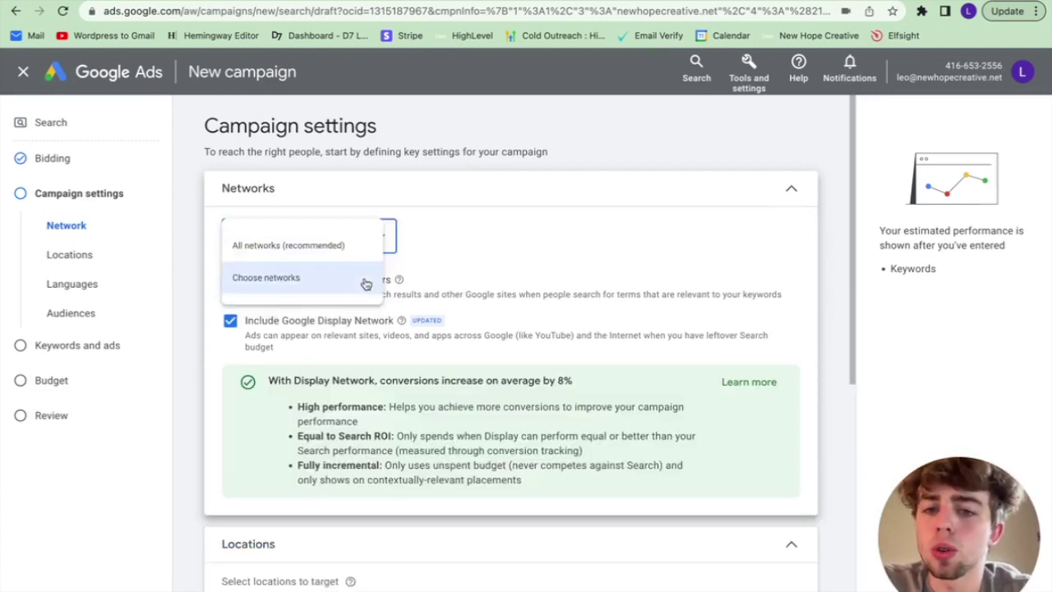
click(231, 322)
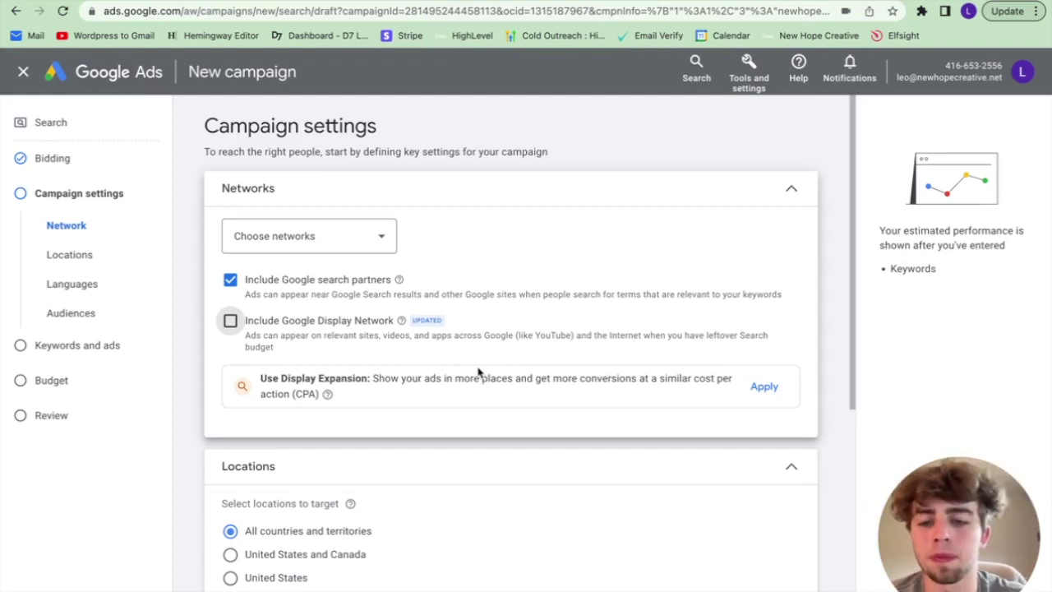
scroll(479, 372, down, 4)
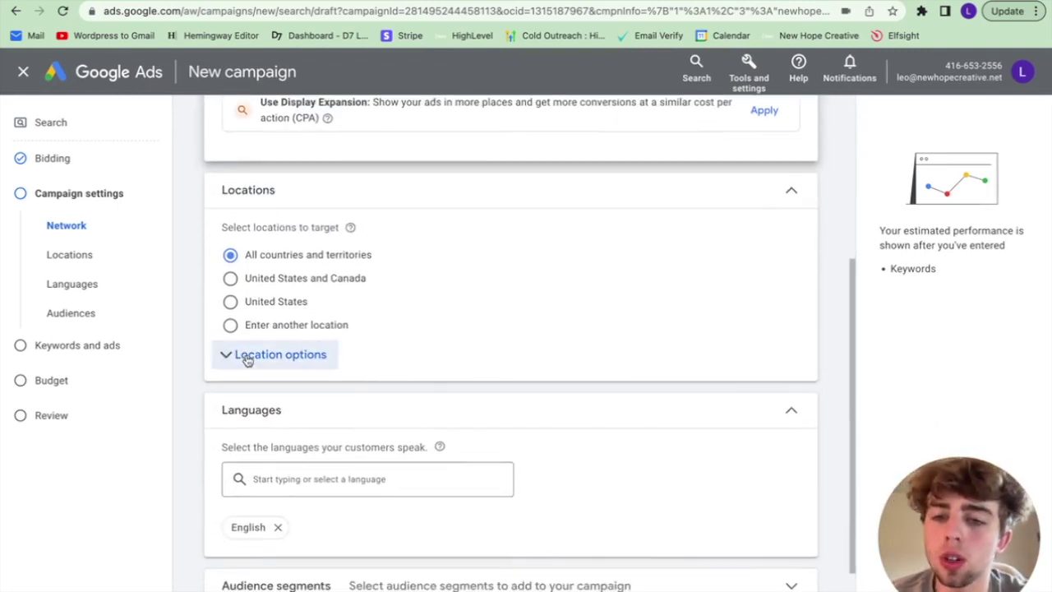
Step: Set location options to Presence and add Houston, Texas as the targeted location
click(248, 356)
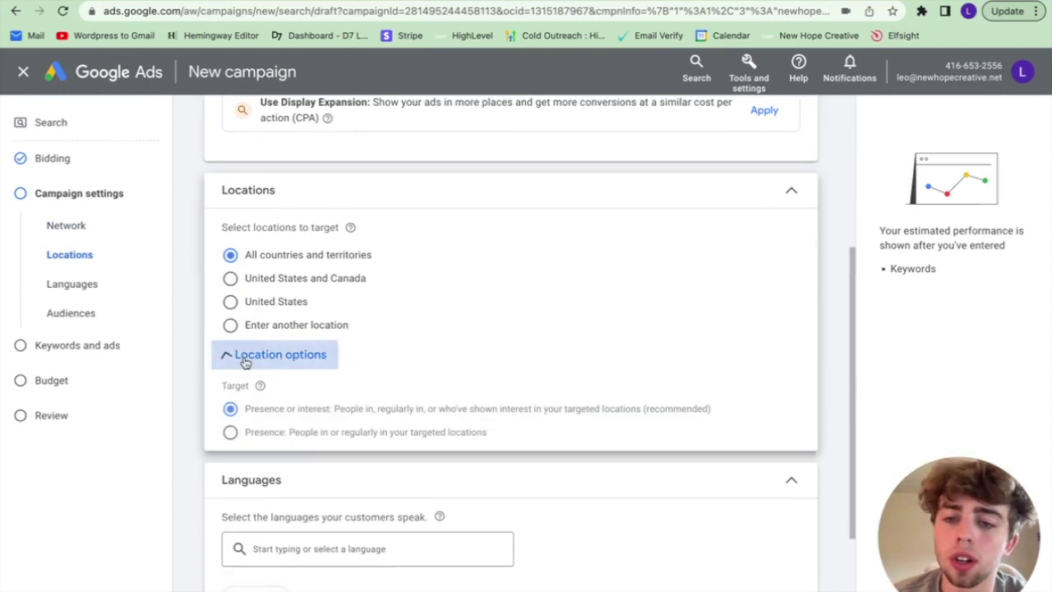
click(230, 436)
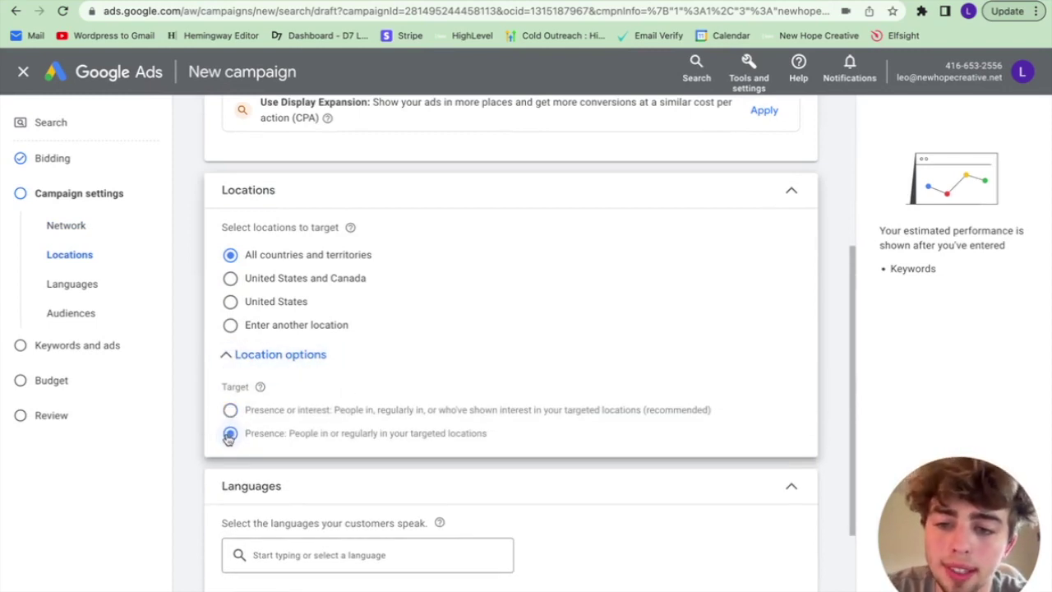
click(263, 357)
click(263, 358)
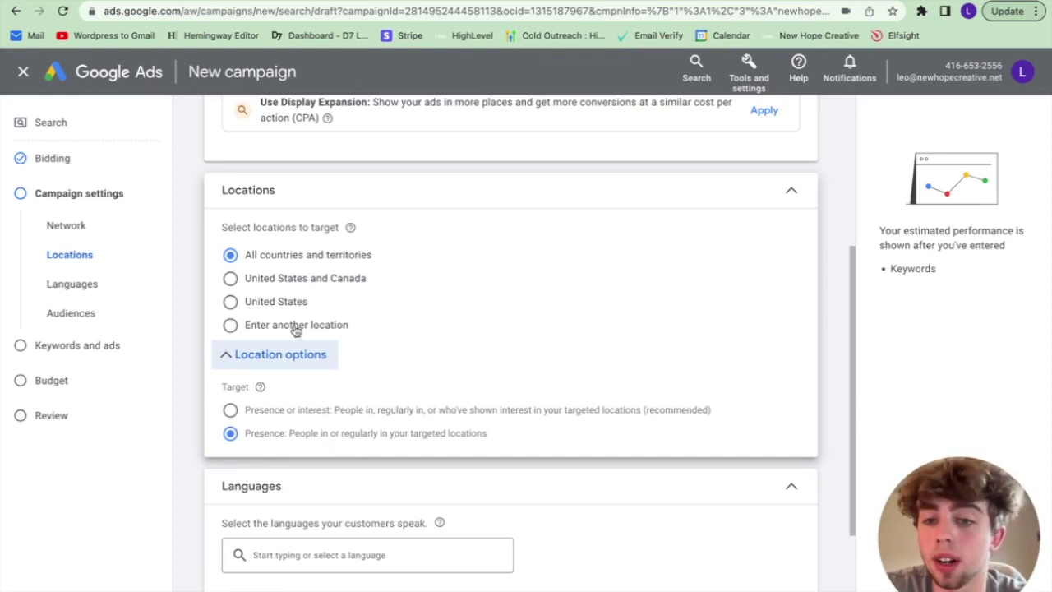
click(232, 326)
click(395, 368)
text(houston texas)
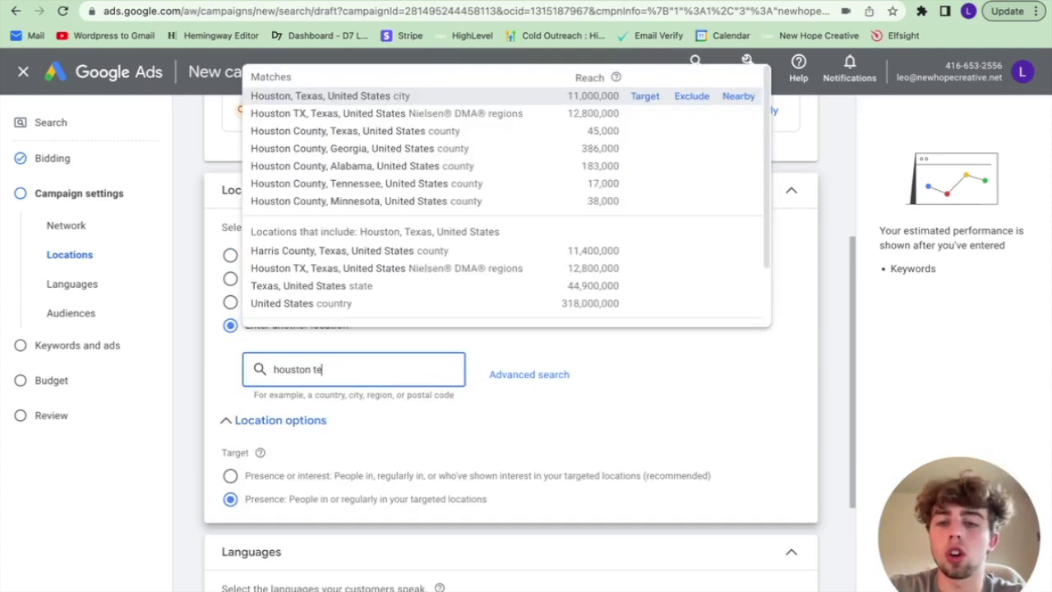
click(645, 96)
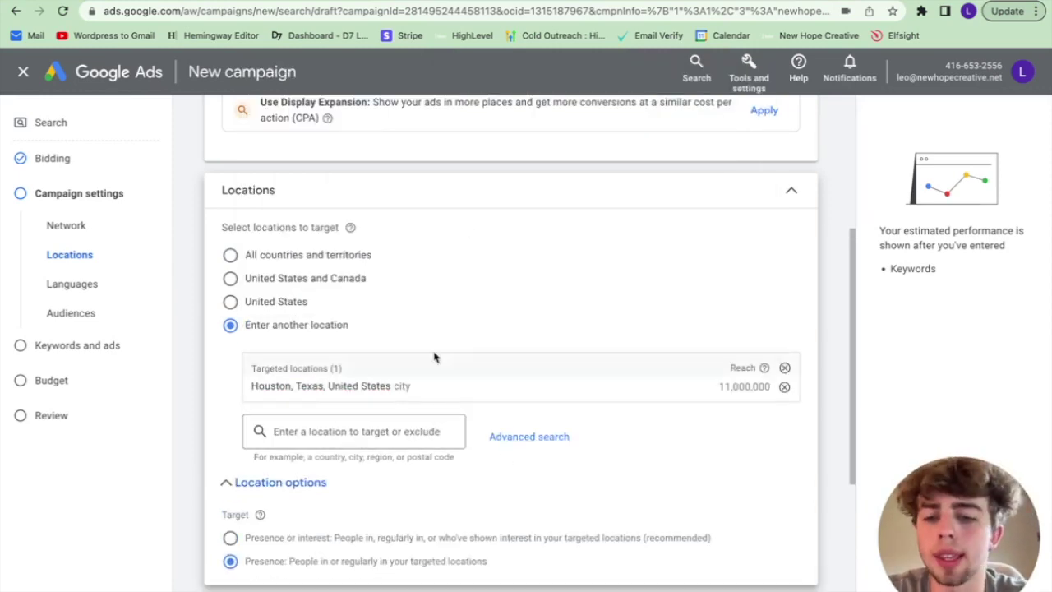
Step: Review the English language setting and expand the audience segments section
scroll(436, 353, down, 3)
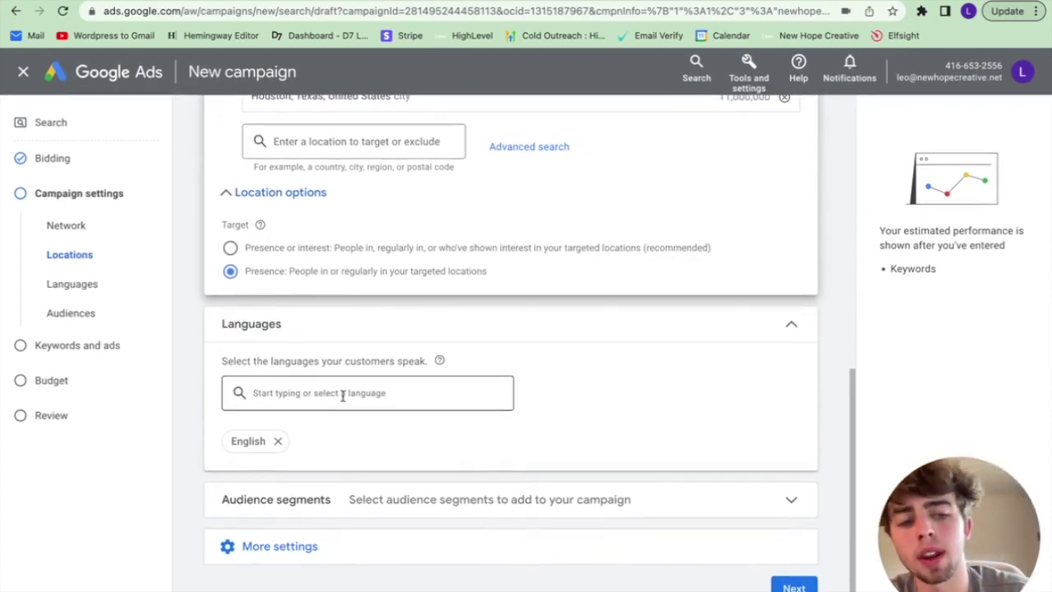
click(341, 396)
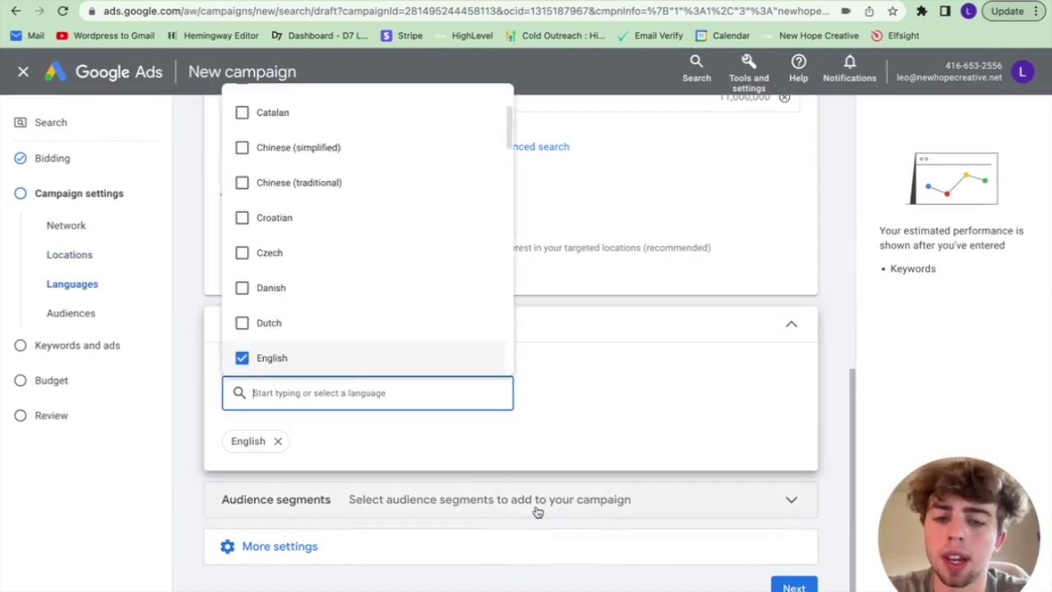
click(541, 508)
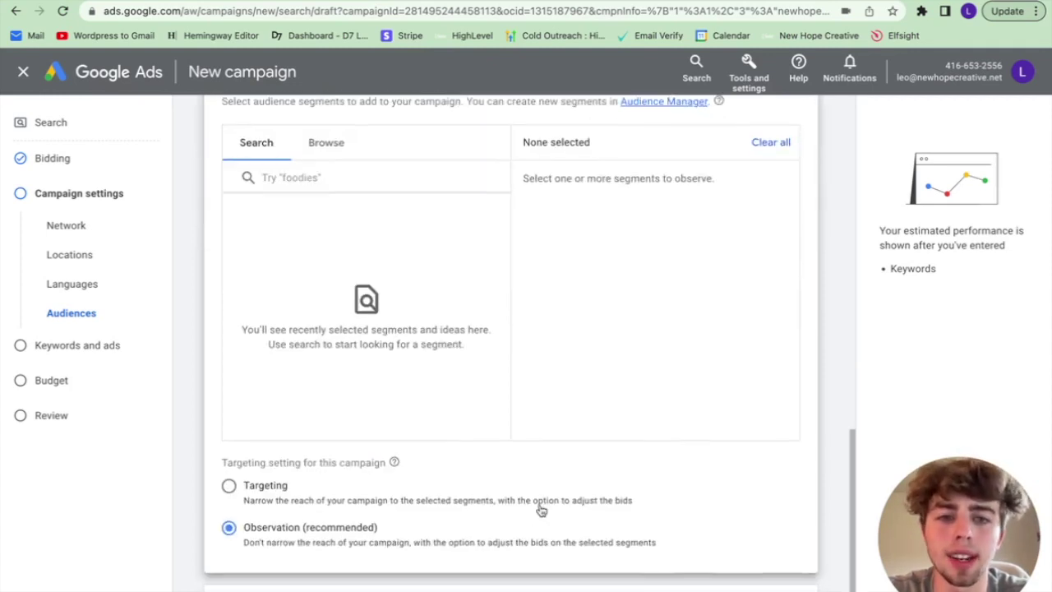
scroll(585, 378, up, 3)
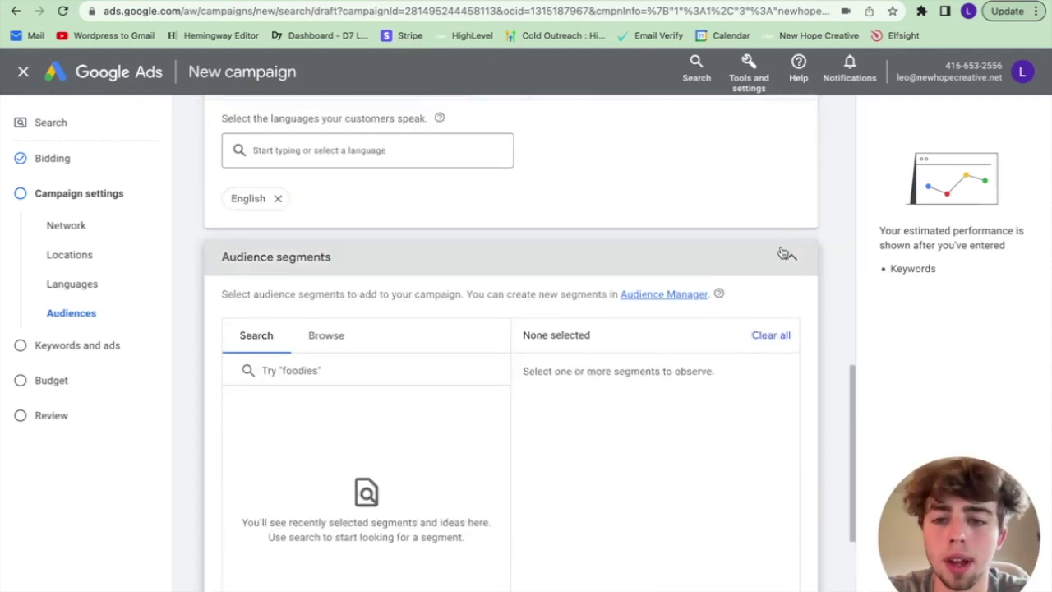
scroll(668, 415, down, 3)
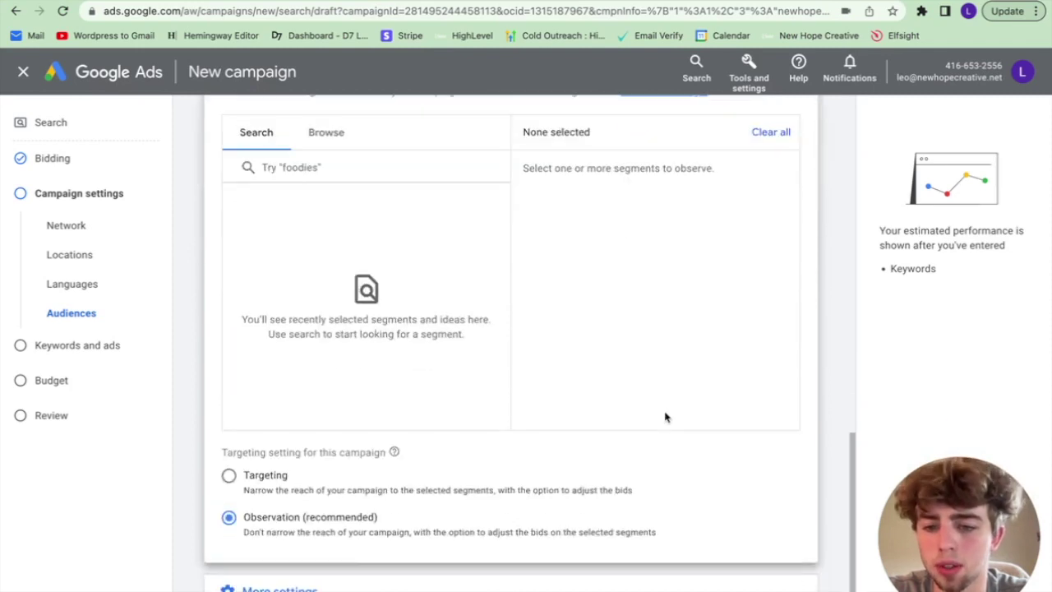
scroll(667, 417, up, 1)
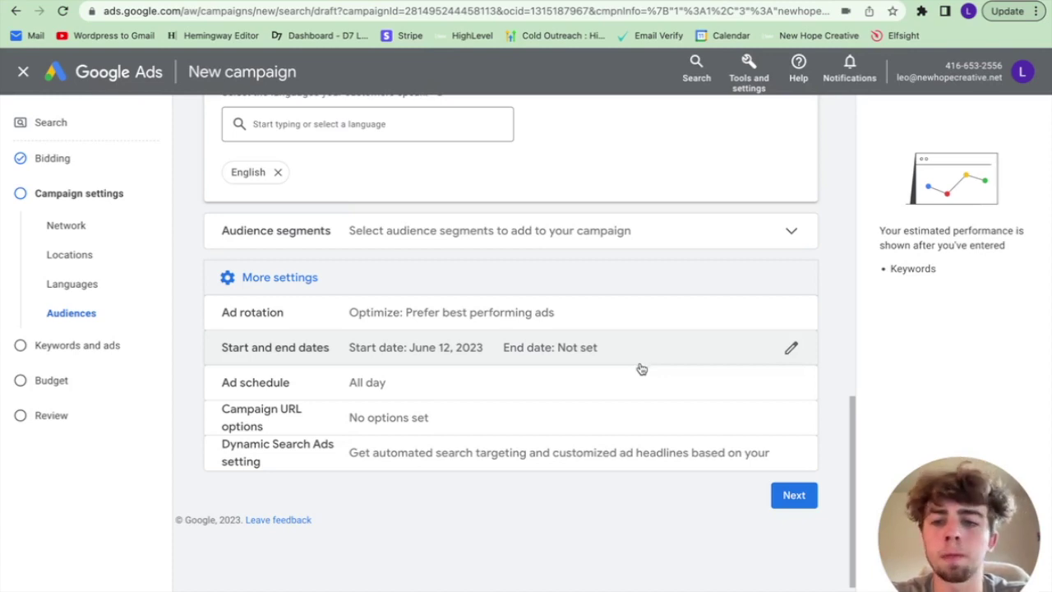
Step: Keep the ad schedule at All day and leave Dynamic Search Ads unset
click(630, 392)
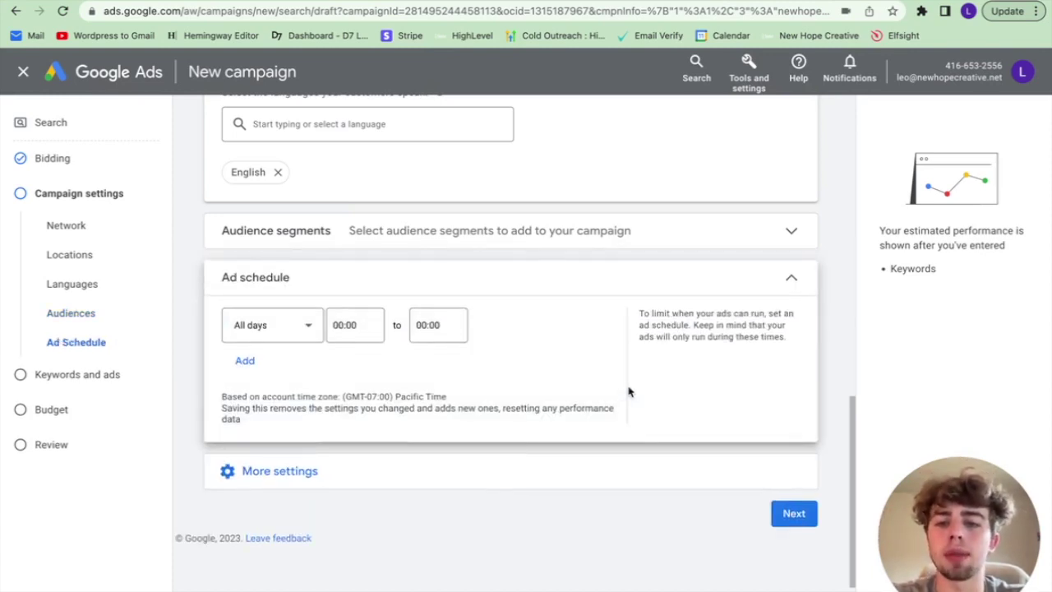
click(789, 282)
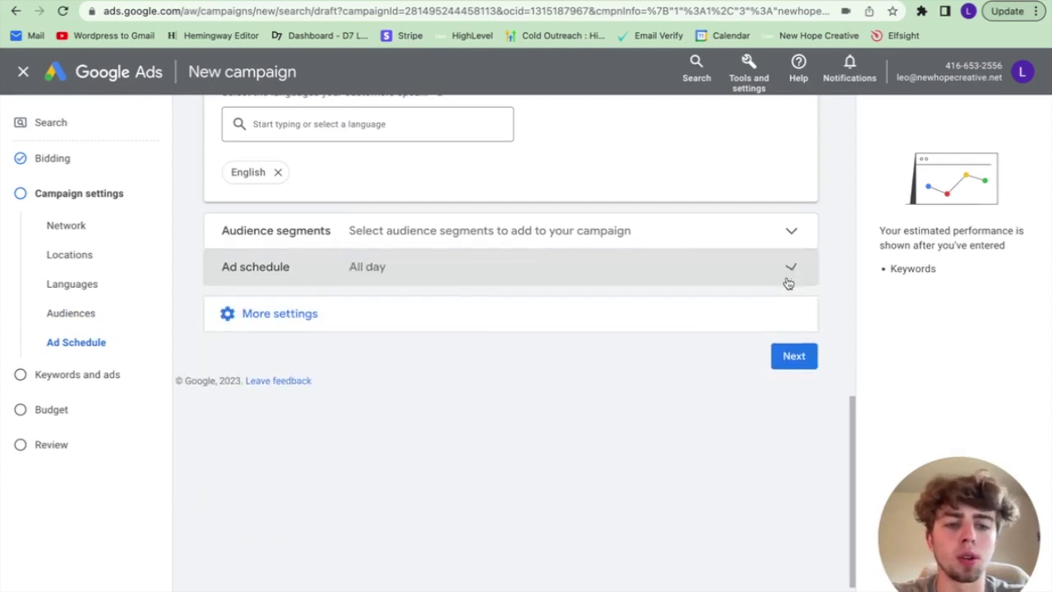
click(444, 326)
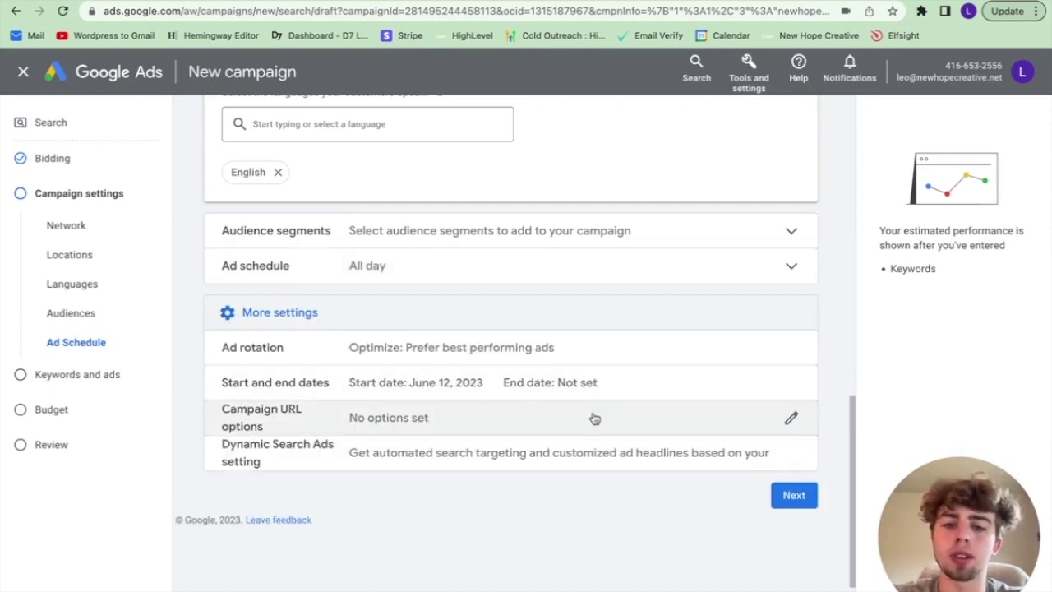
click(560, 472)
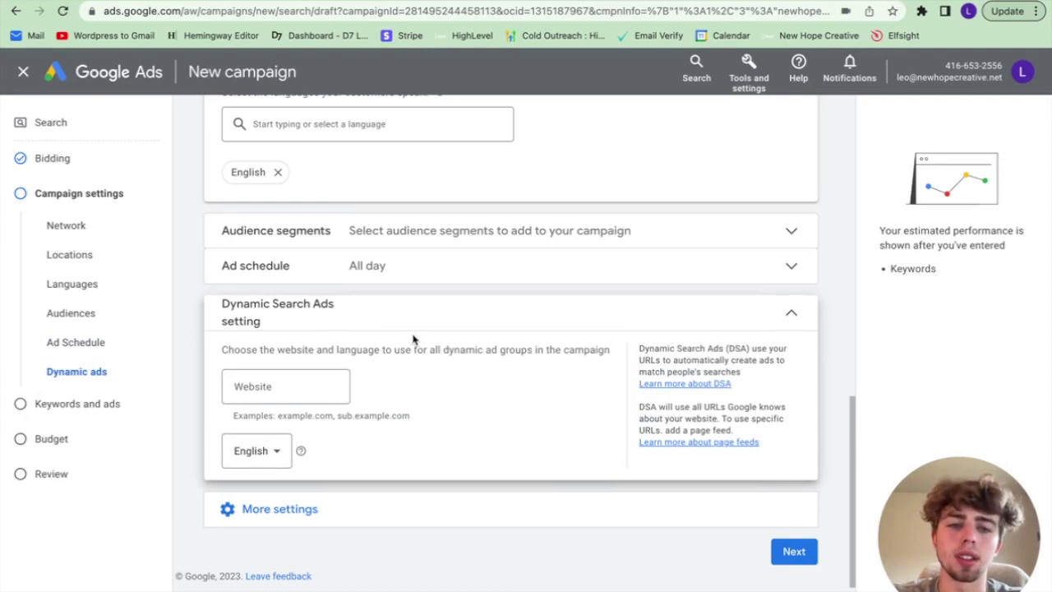
click(595, 308)
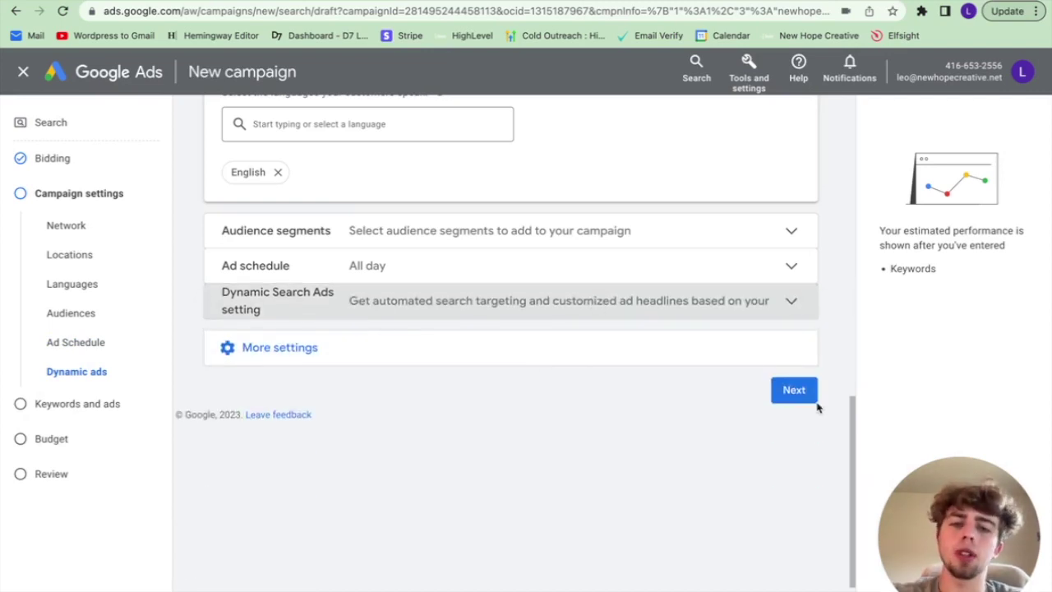
Step: Clear all the suggested keywords from Ad group 1's keyword box
click(794, 392)
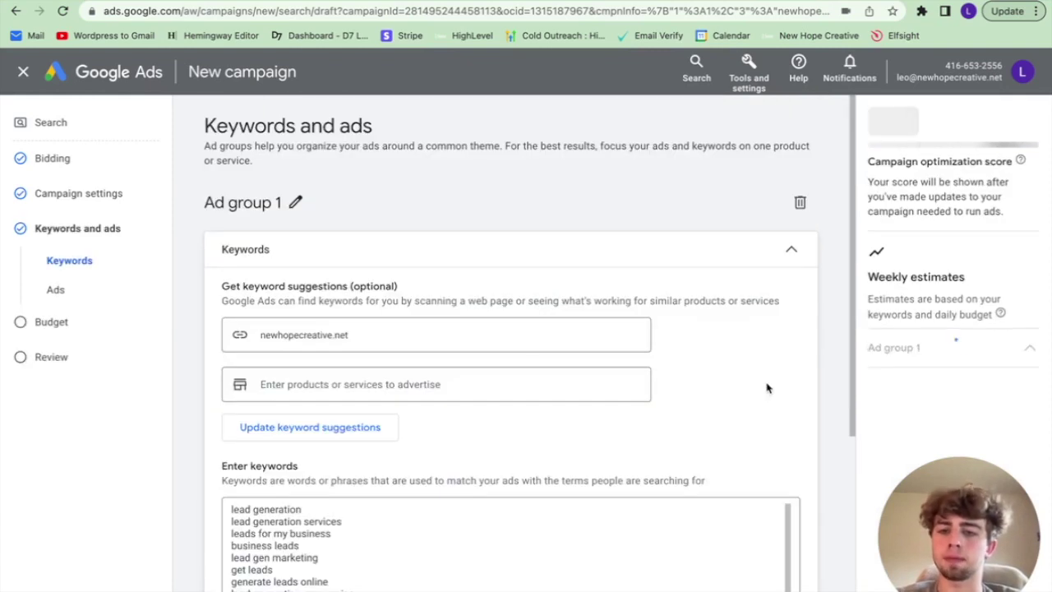
scroll(430, 356, down, 10)
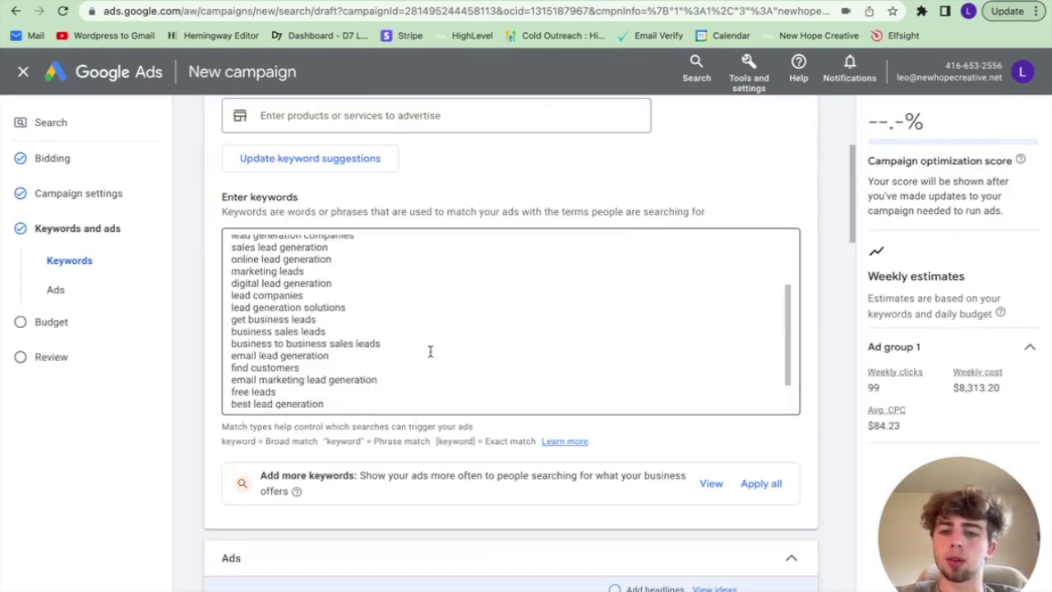
scroll(430, 342, up, 3)
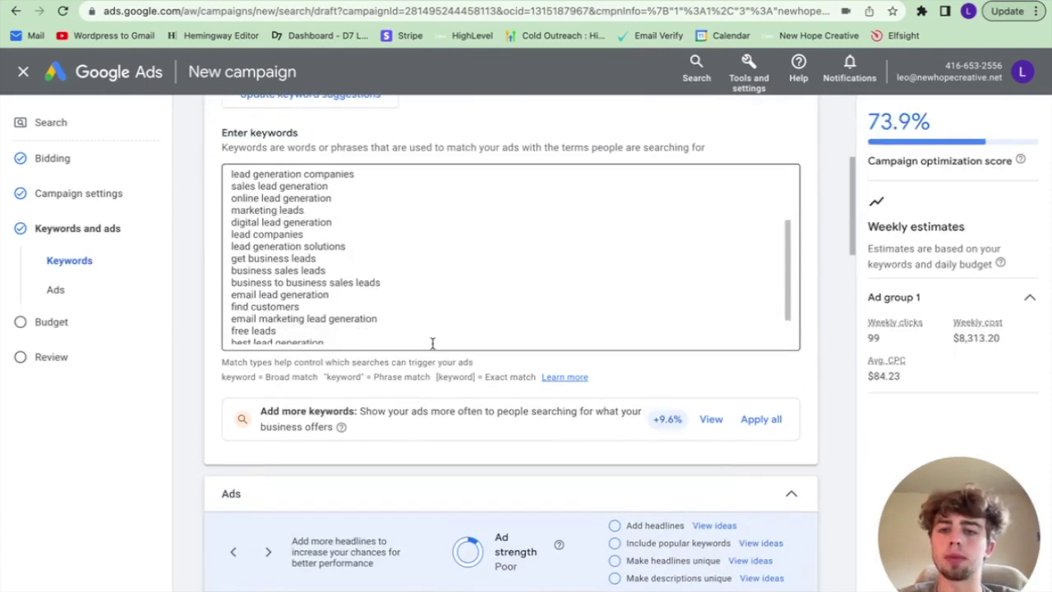
scroll(421, 290, up, 6)
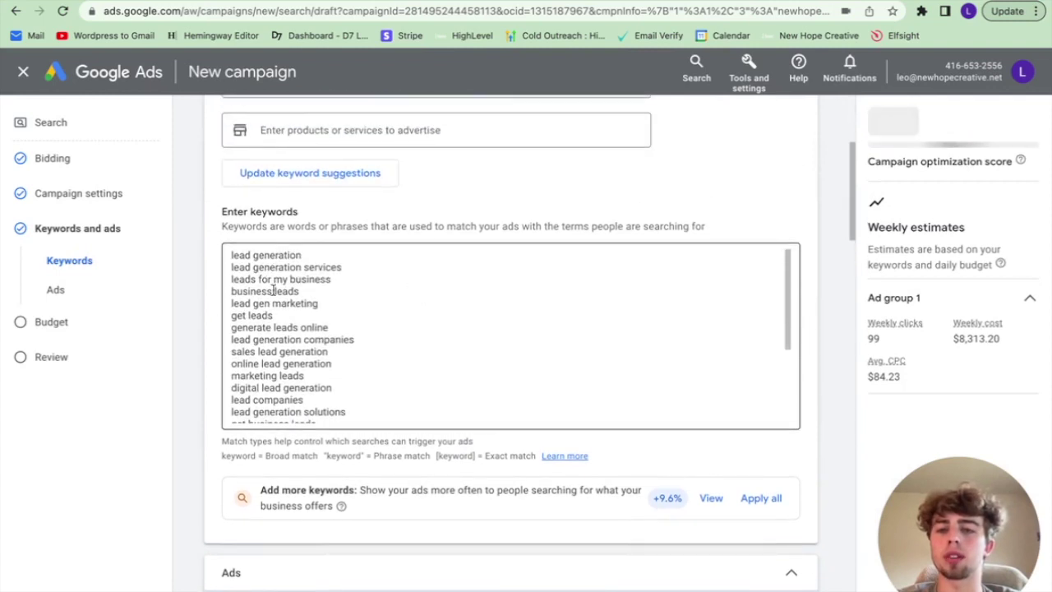
drag(228, 261, 256, 504)
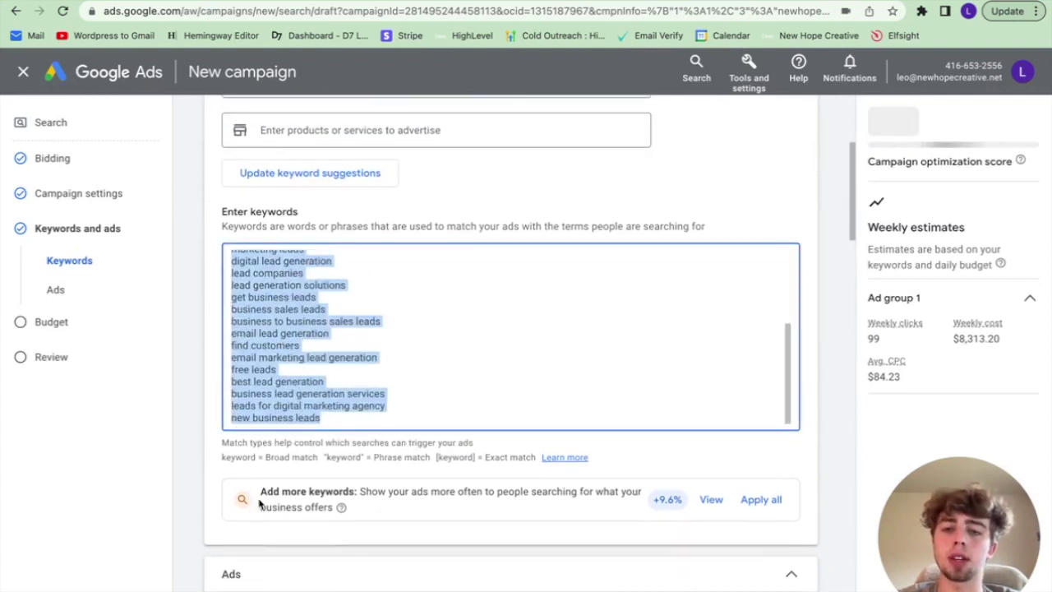
key(BackSpace)
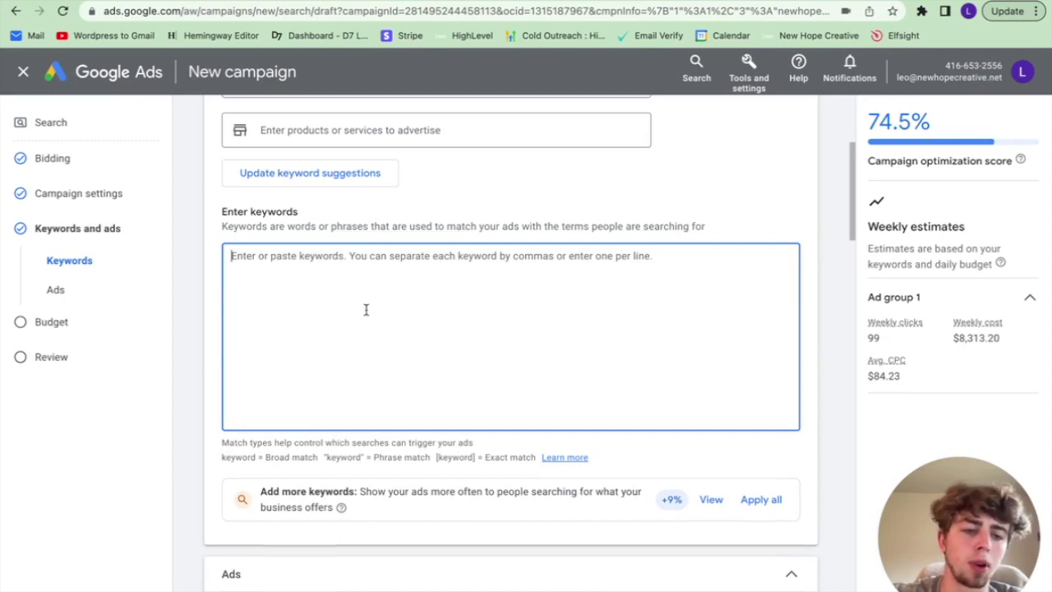
scroll(467, 214, up, 2)
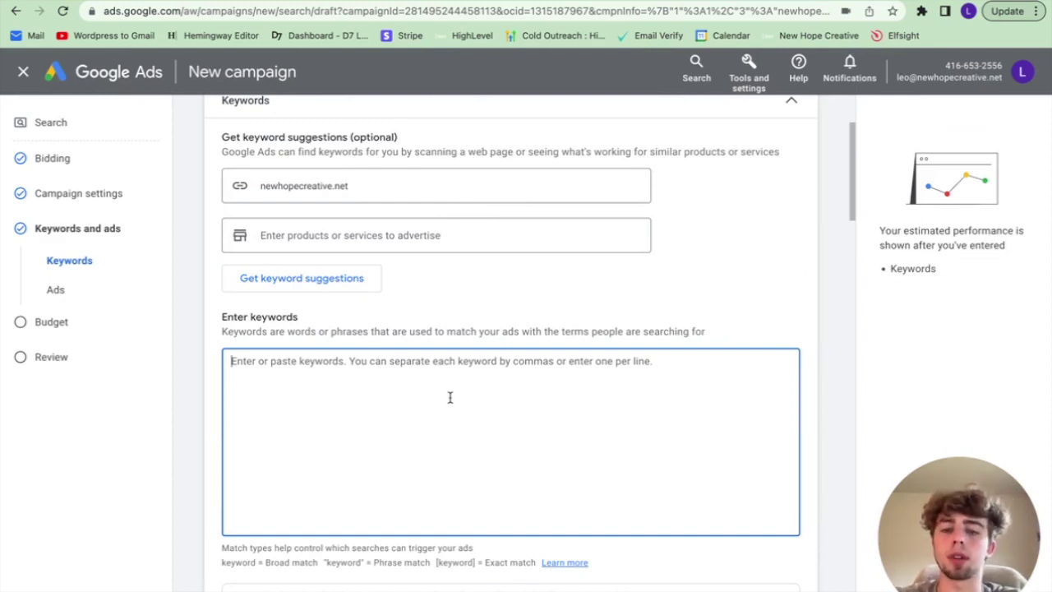
Step: Enter keywords such as lawn care, gardening service, irrigation installation and fencing repair near me
text(lawn care)
key(Return)
text(lawn care services )
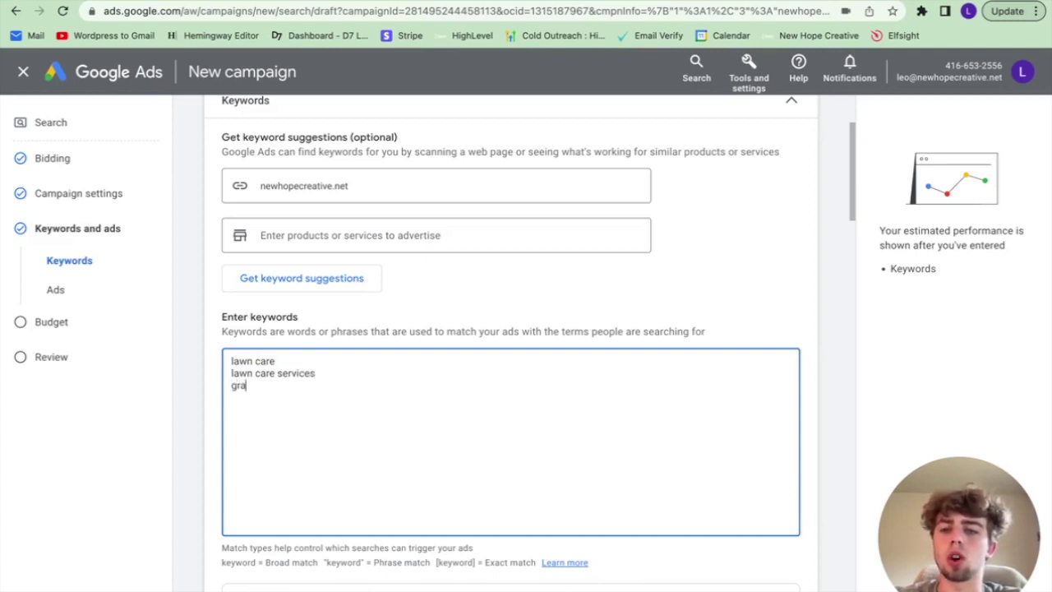
text(gardening ser)
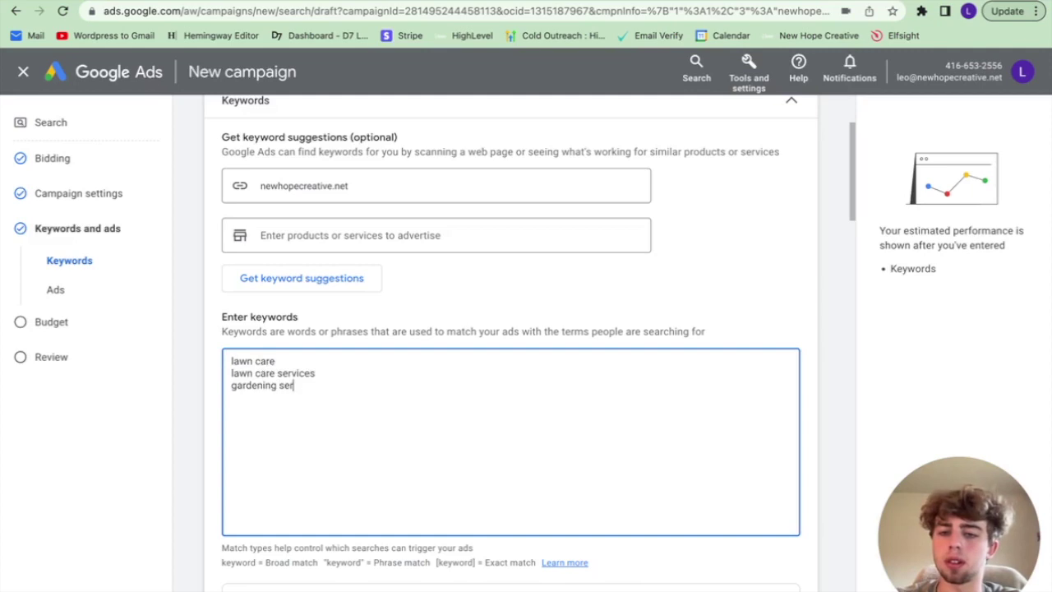
text(vice retaining wa)
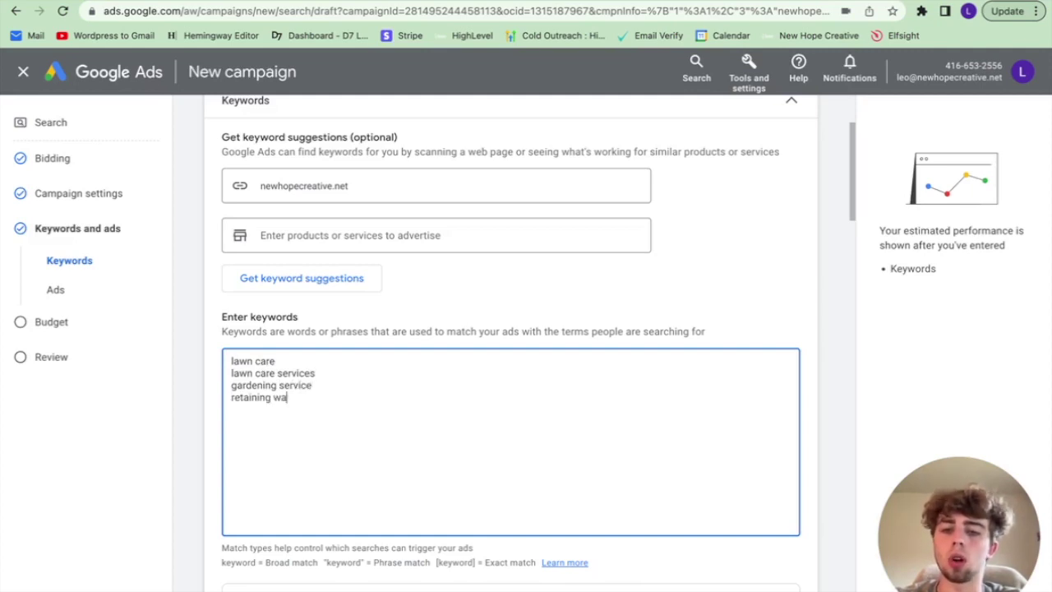
text(ll installation)
key(Return)
text(irriga)
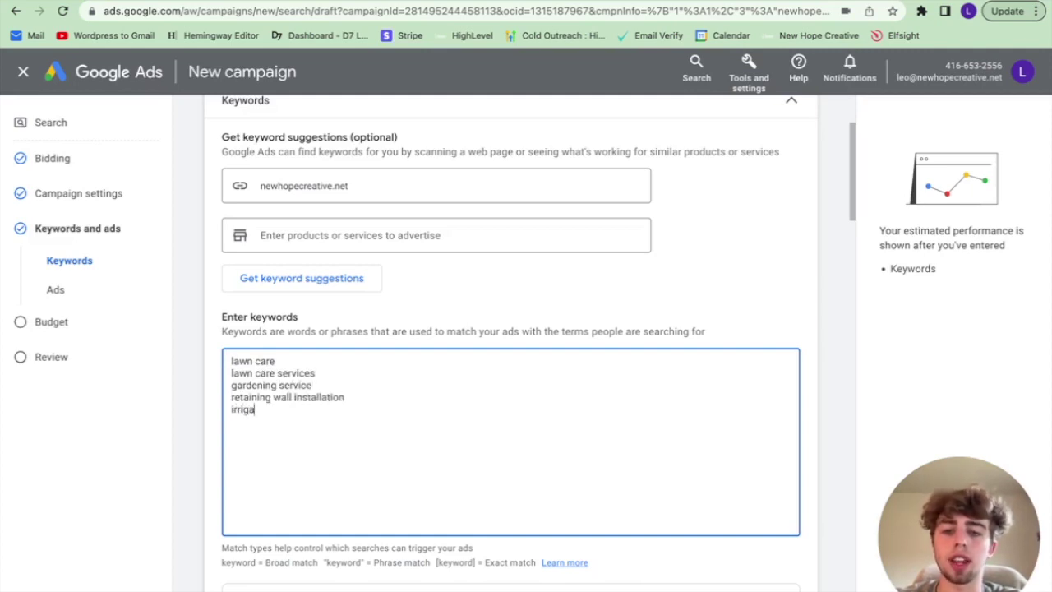
text(tion installaion)
key(BackSpace)
key(BackSpace)
text(tion )
text(fenci)
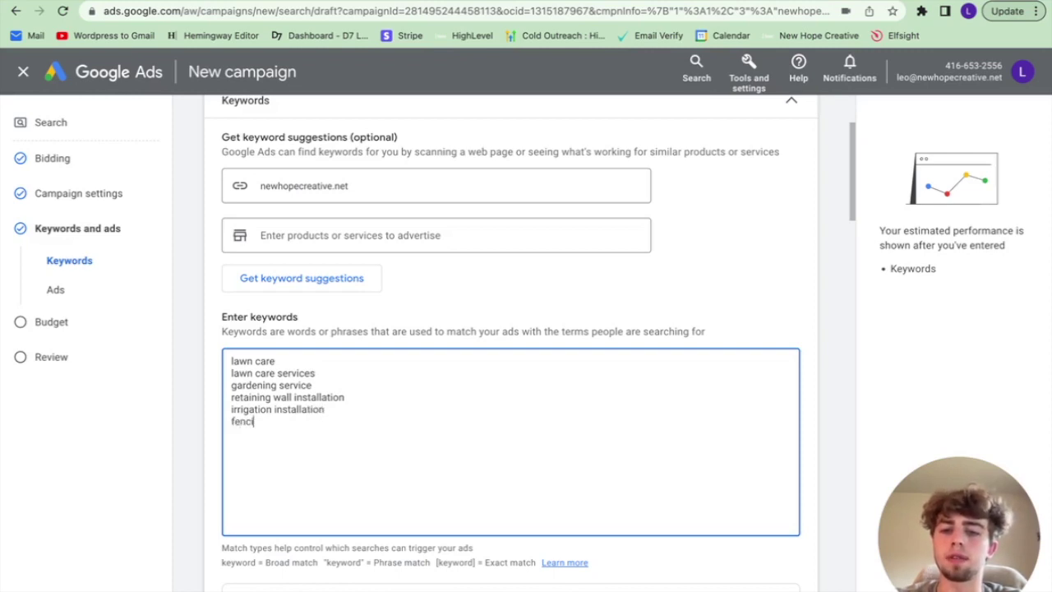
text(ng installation)
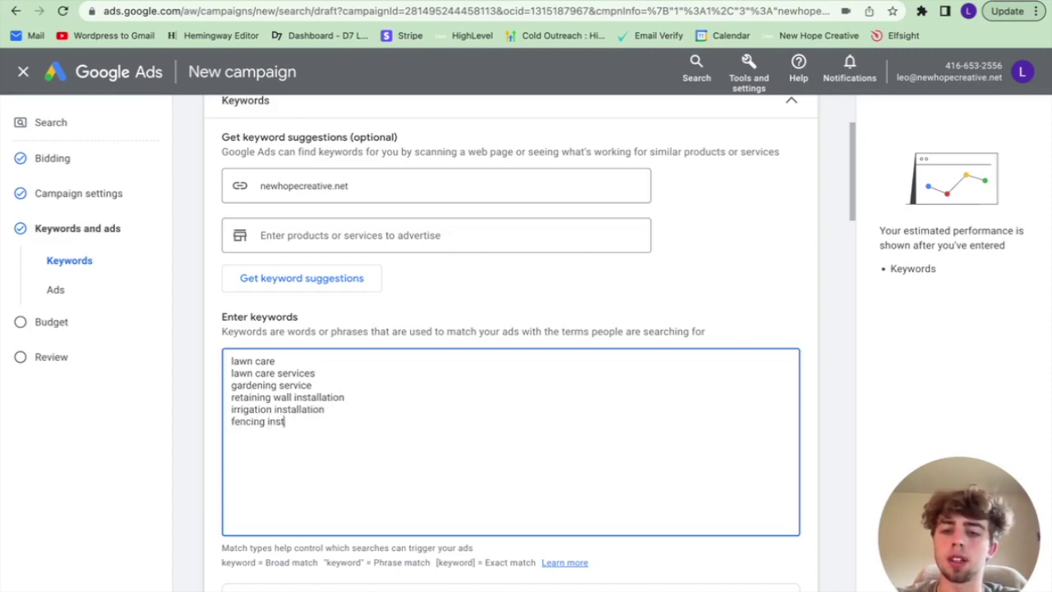
key(Return)
text(fencing repair near me)
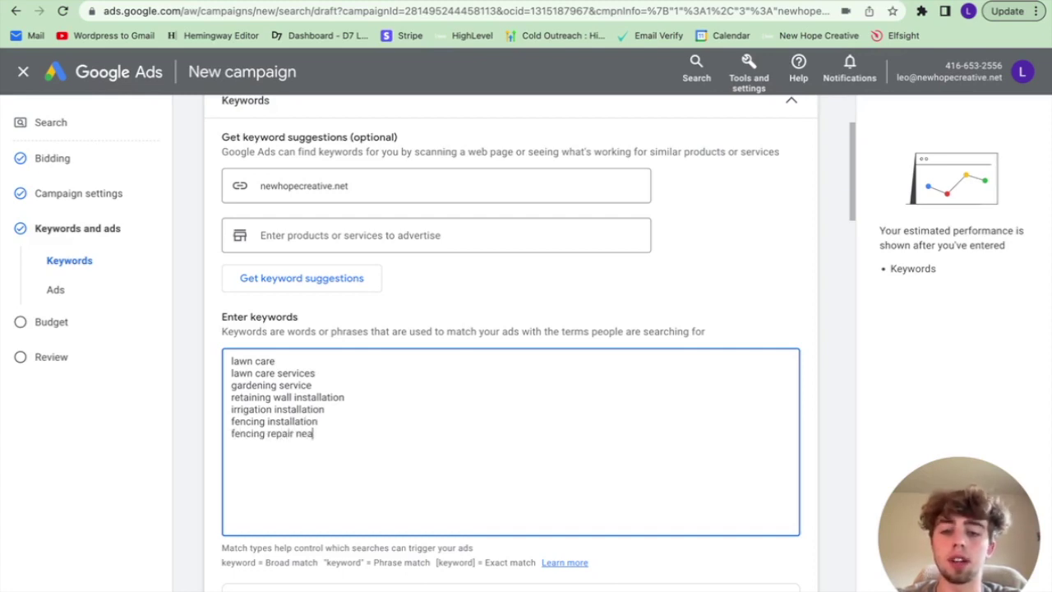
Step: Append 'near me' to the installation keywords, then add landscape contractors near me and local landscapers
click(349, 409)
text(near me)
click(321, 421)
text(near me)
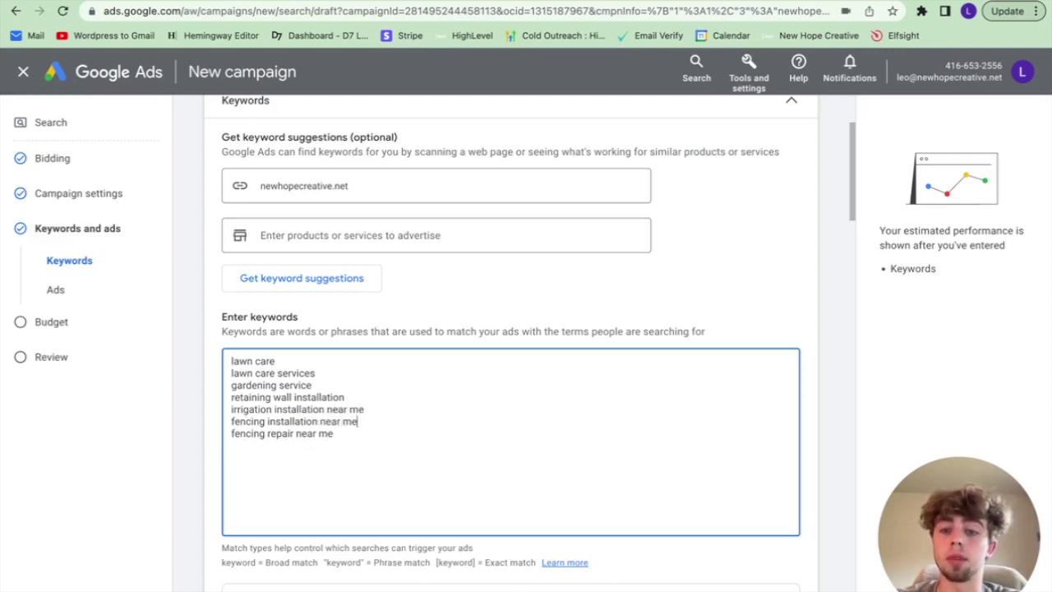
click(352, 451)
key(Return)
text(landscape contractors n)
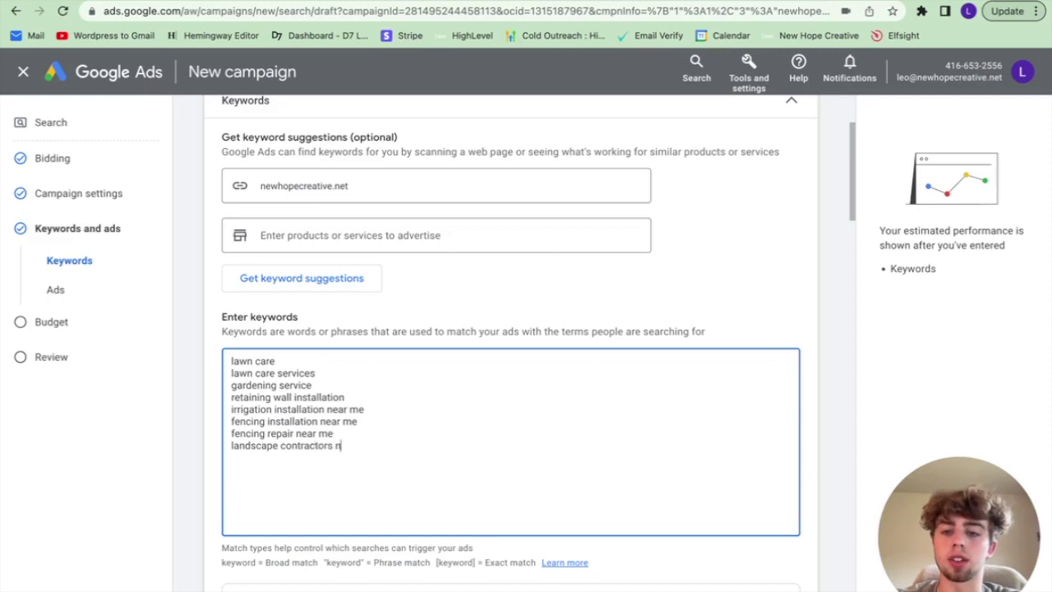
text(ear me)
key(Return)
text(local landscapers)
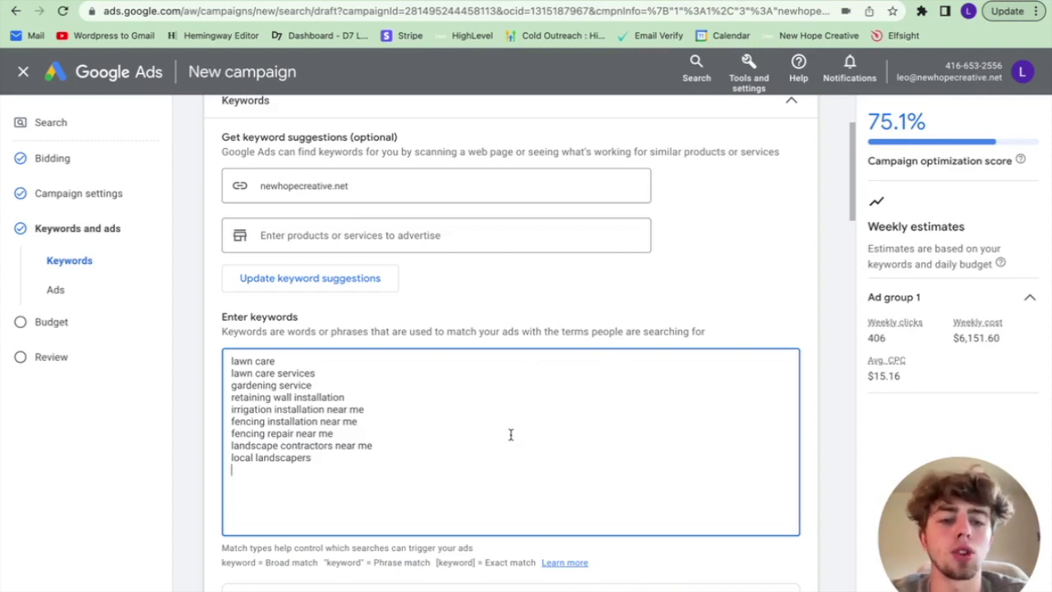
scroll(509, 435, down, 3)
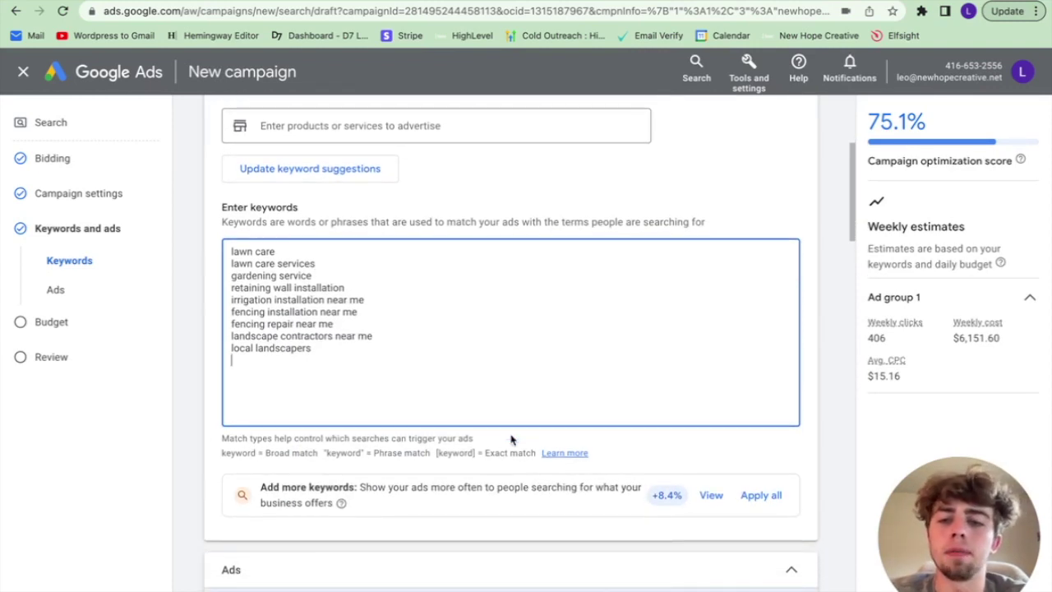
scroll(511, 440, down, 1)
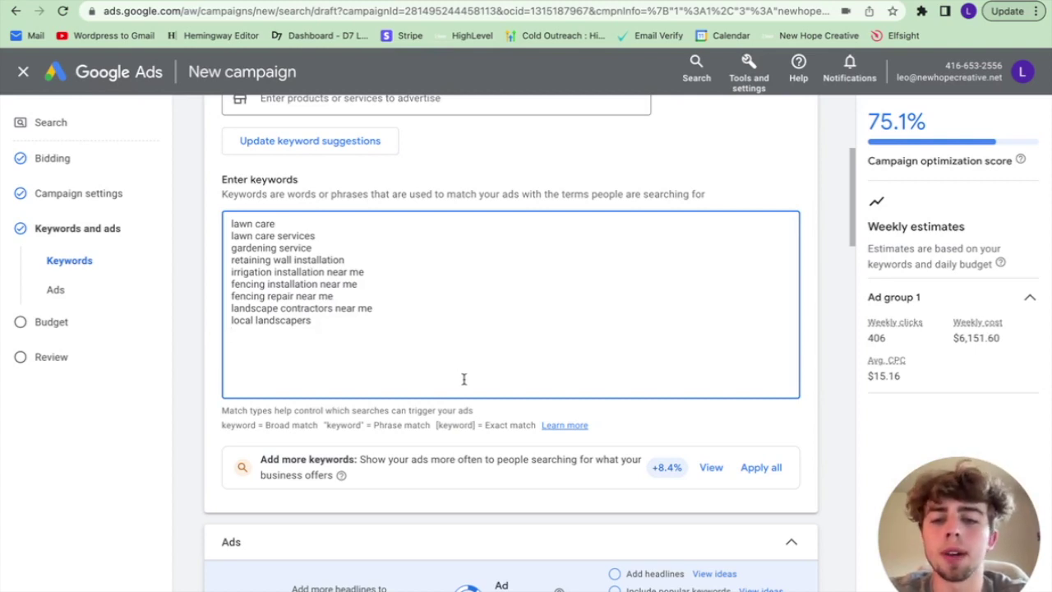
scroll(463, 379, down, 3)
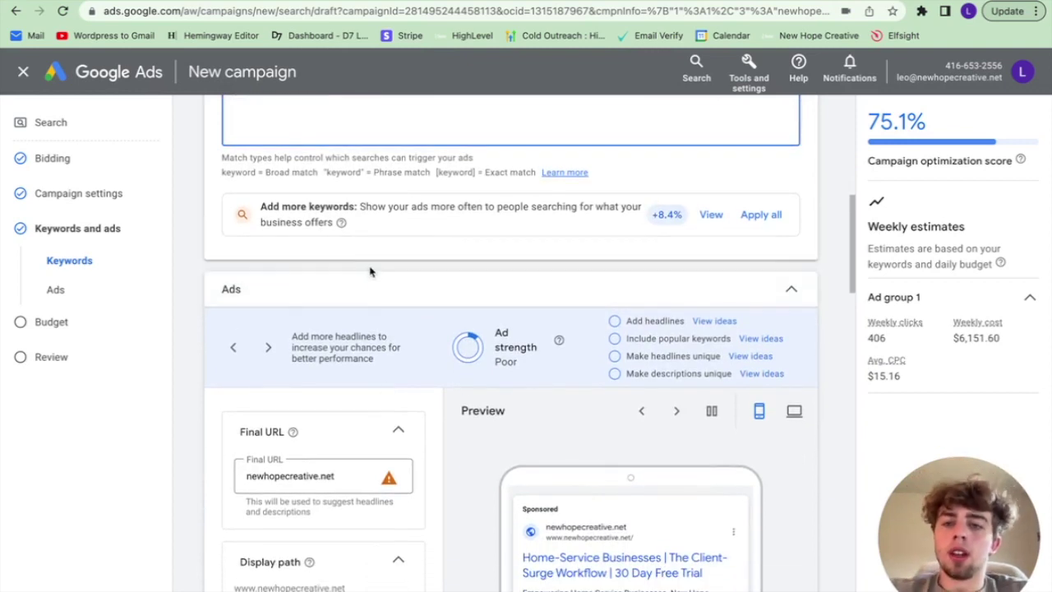
scroll(370, 270, down, 3)
scroll(370, 272, up, 1)
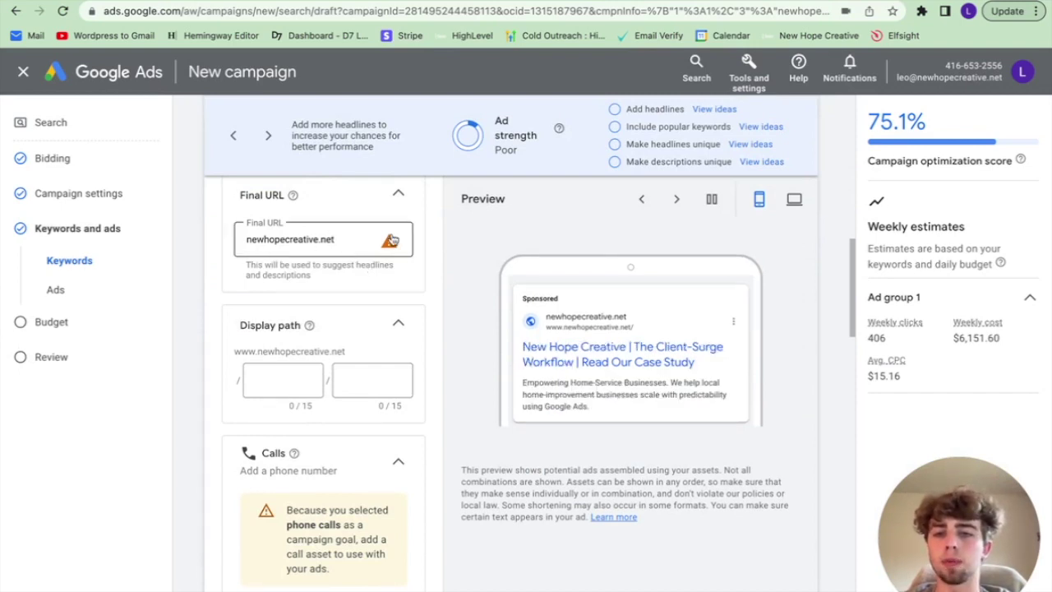
click(393, 245)
text(htt)
text(ps://w)
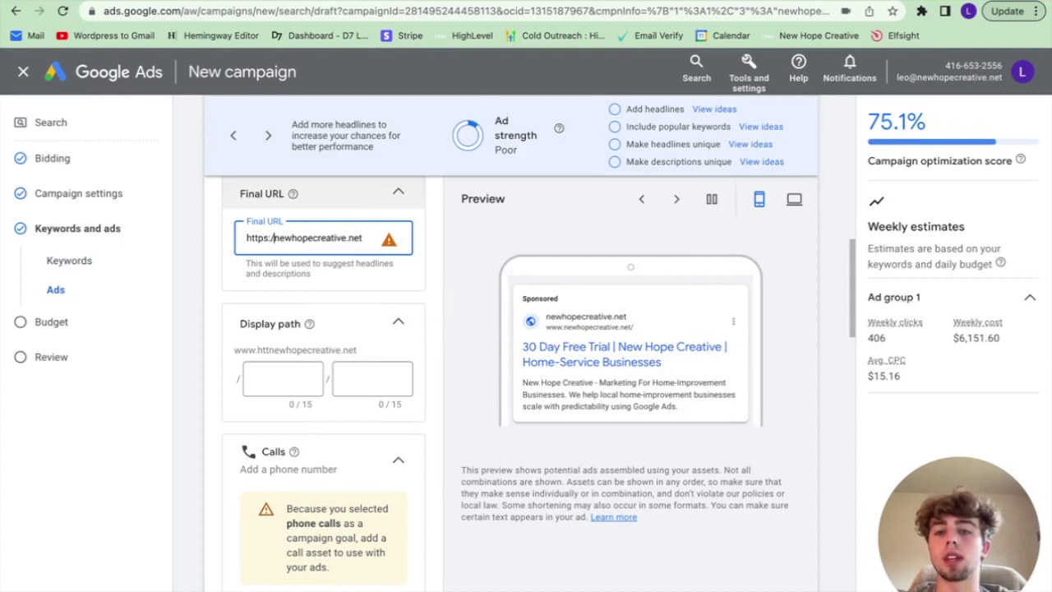
text(ww.)
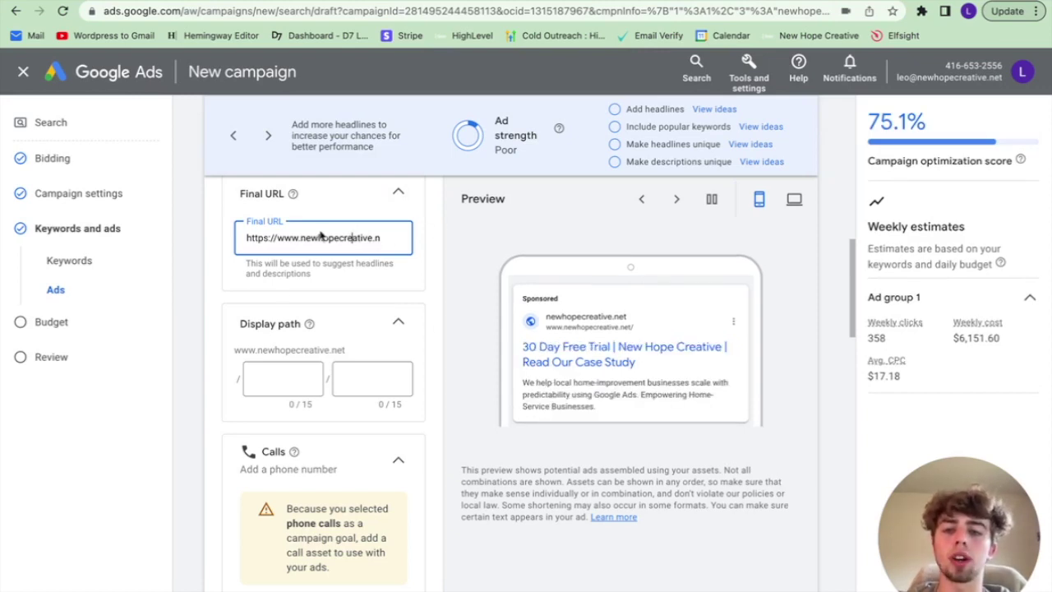
click(375, 237)
text(net)
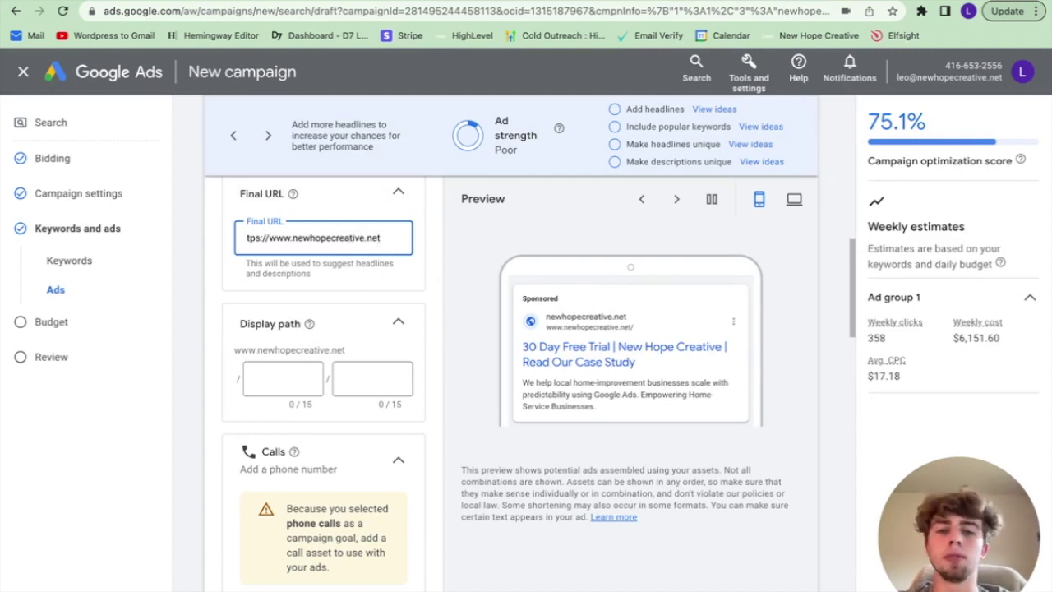
text(/lawn-care)
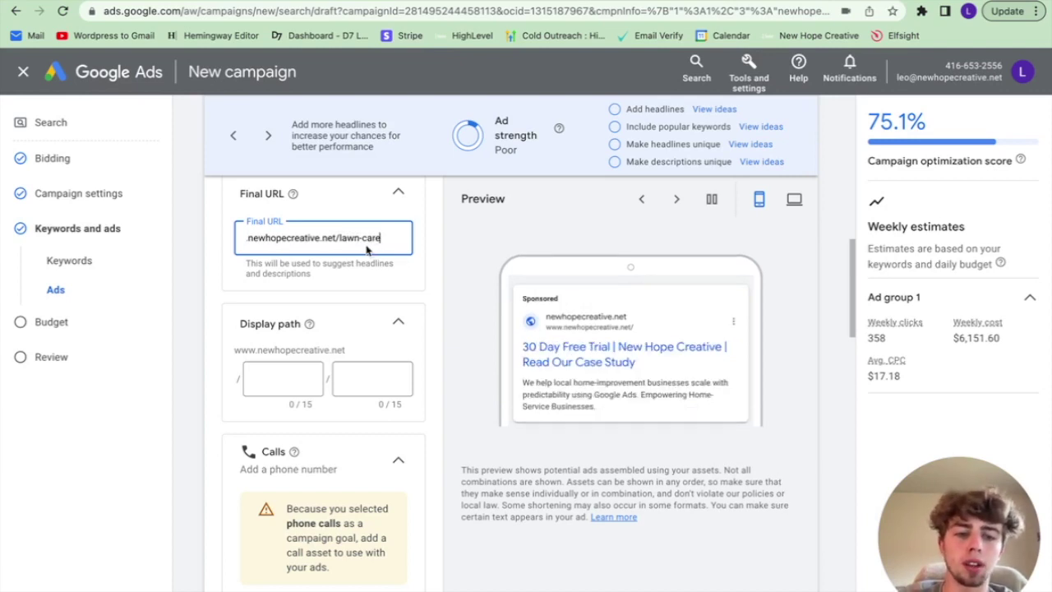
Step: Replace the lawn-care path with '/' so the Final URL ends at the domain root
drag(381, 238, 340, 239)
key(BackSpace)
key(BackSpace)
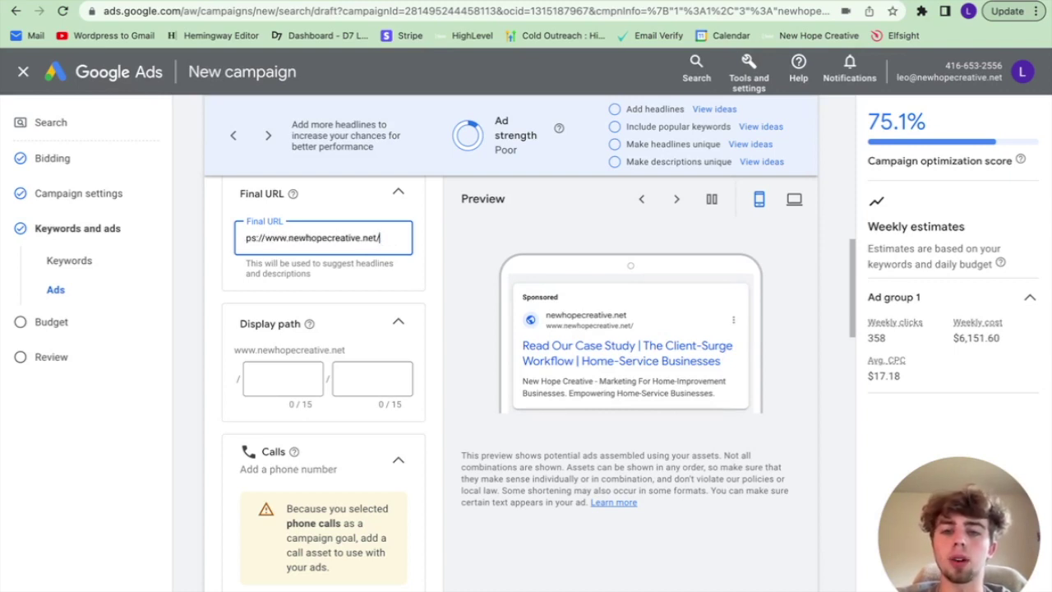
text(/)
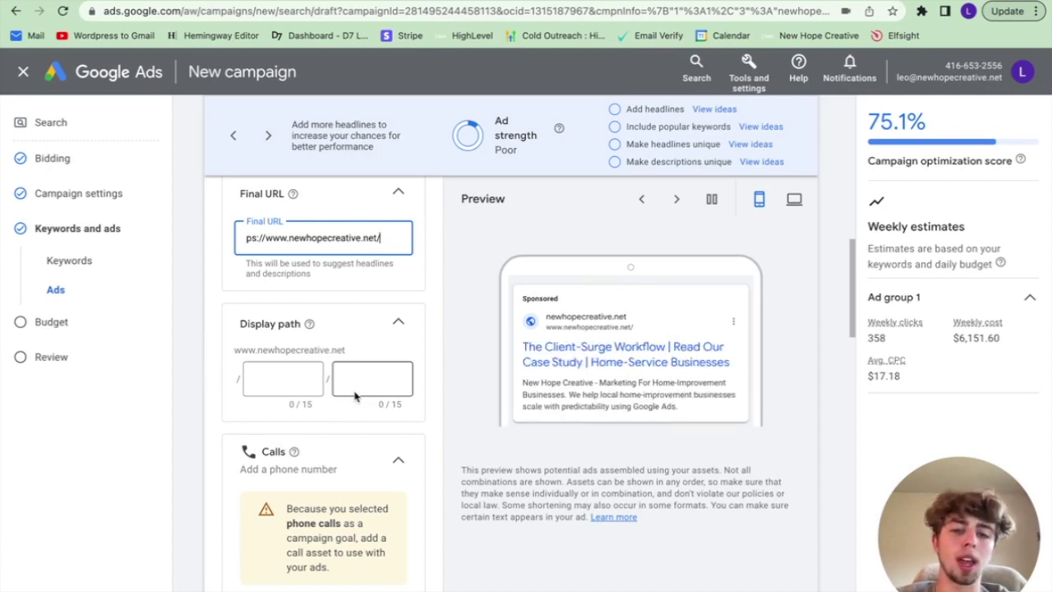
scroll(353, 398, down, 1)
scroll(320, 354, down, 4)
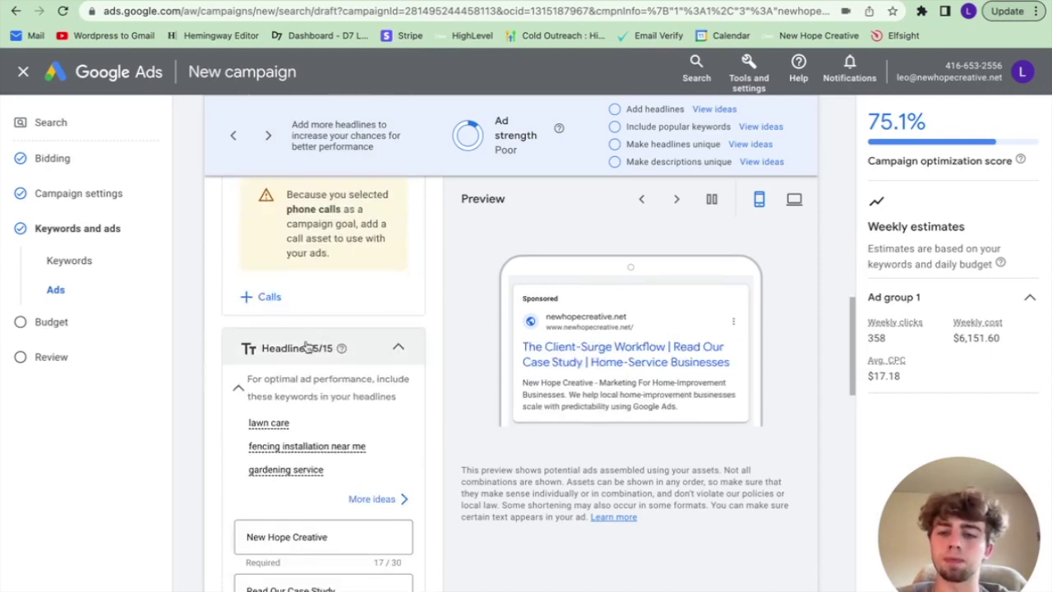
scroll(255, 320, up, 3)
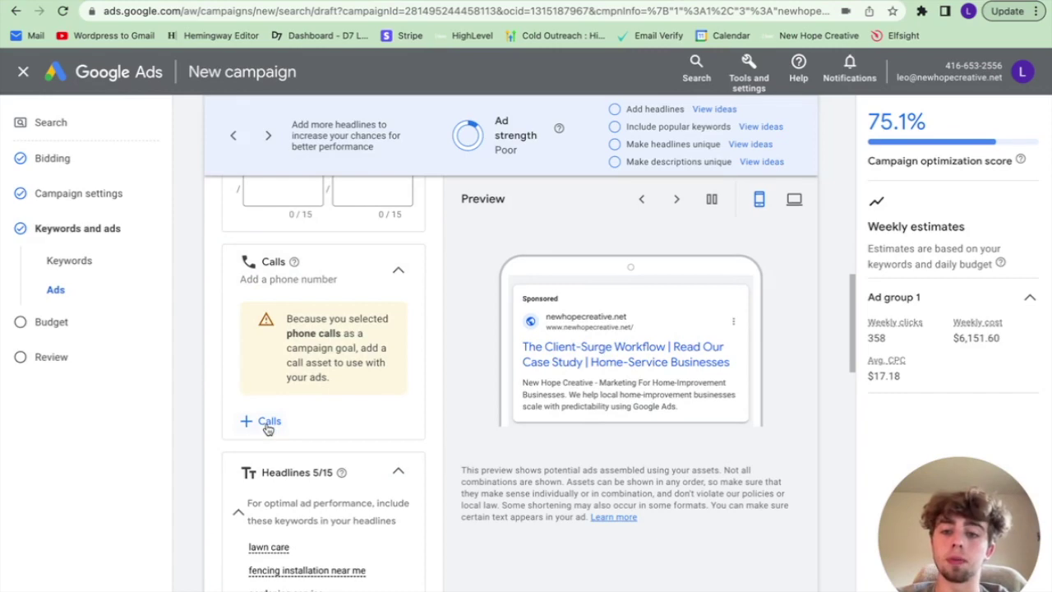
Step: Add the business phone number as a call asset and save it to the campaign
click(268, 422)
click(405, 258)
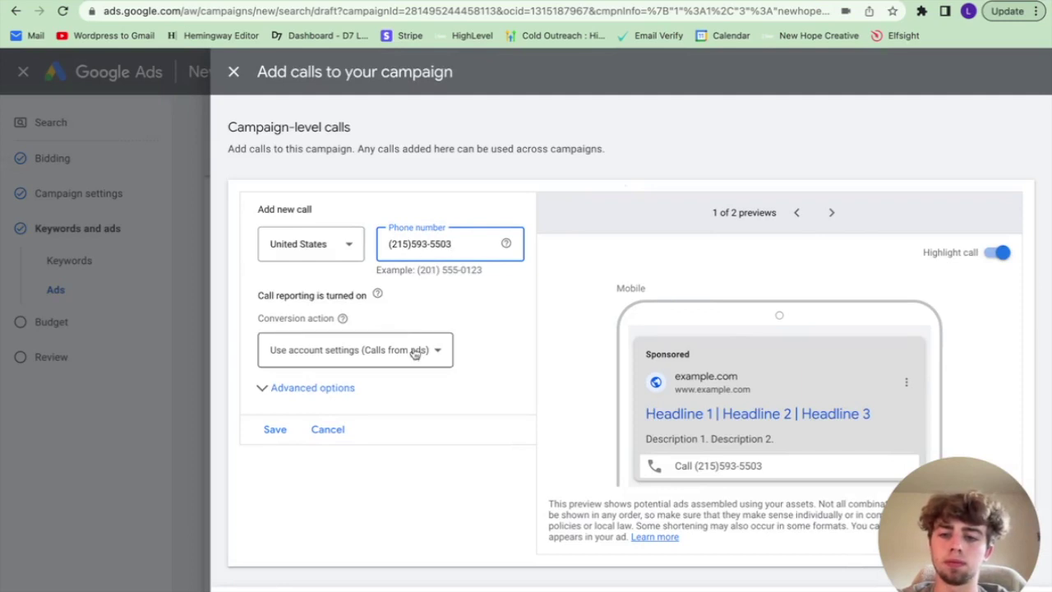
click(280, 432)
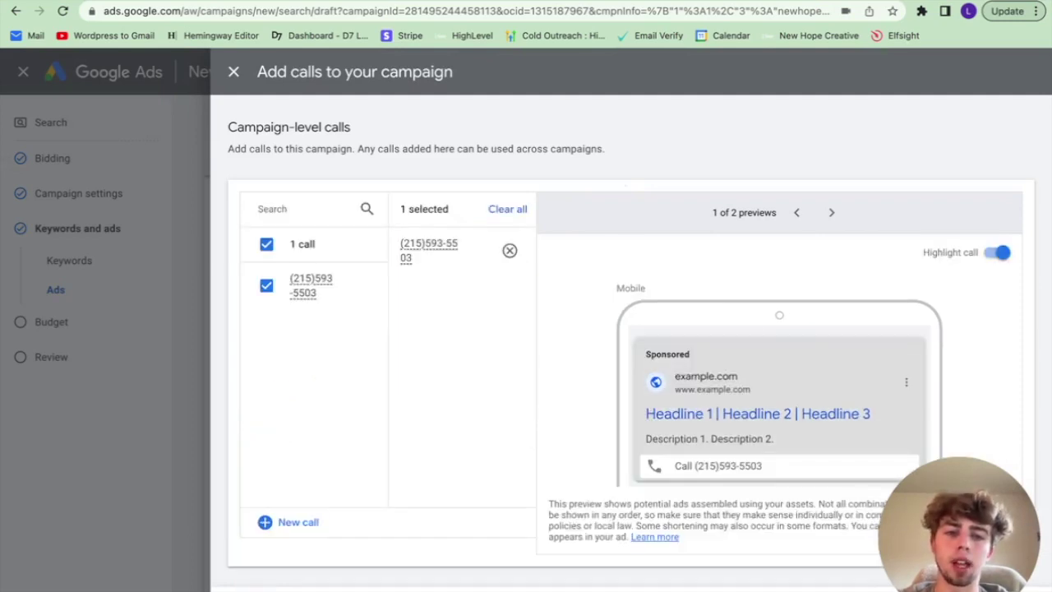
click(257, 590)
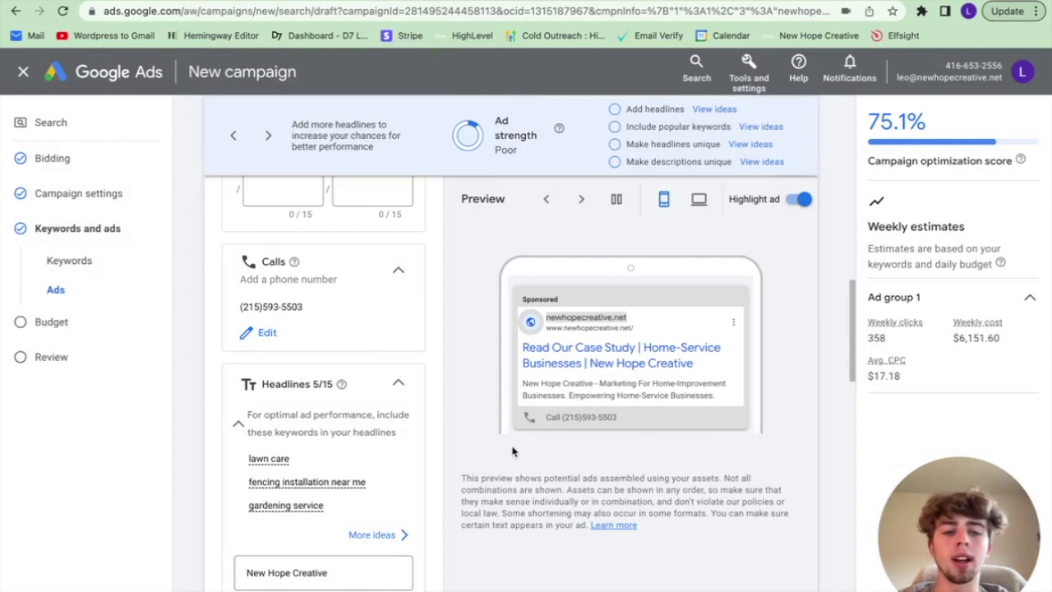
Step: Delete the text of all five existing ad headlines, leaving every headline field empty
scroll(668, 400, up, 3)
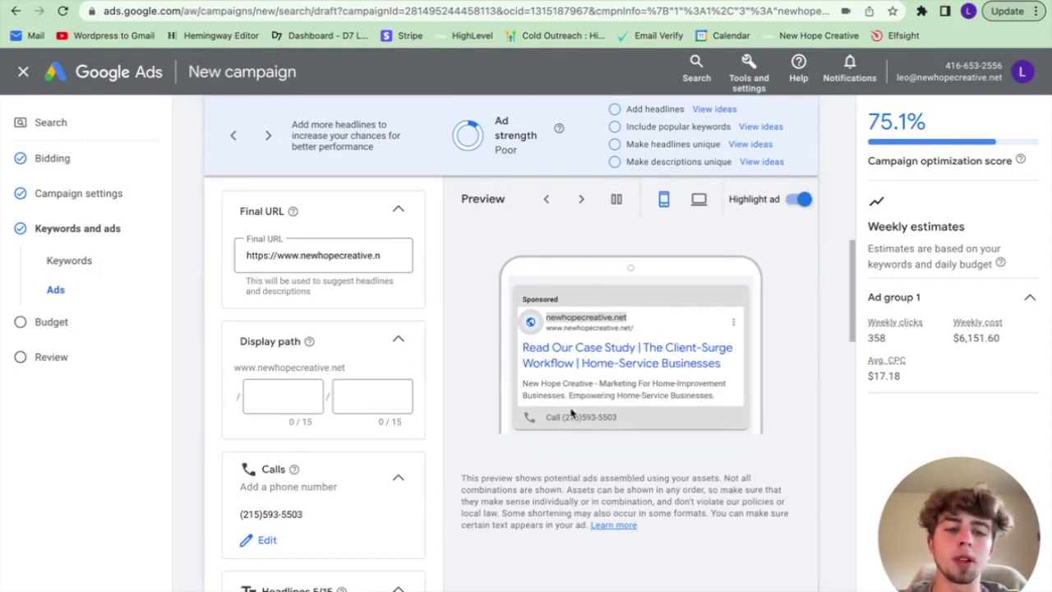
scroll(348, 460, down, 4)
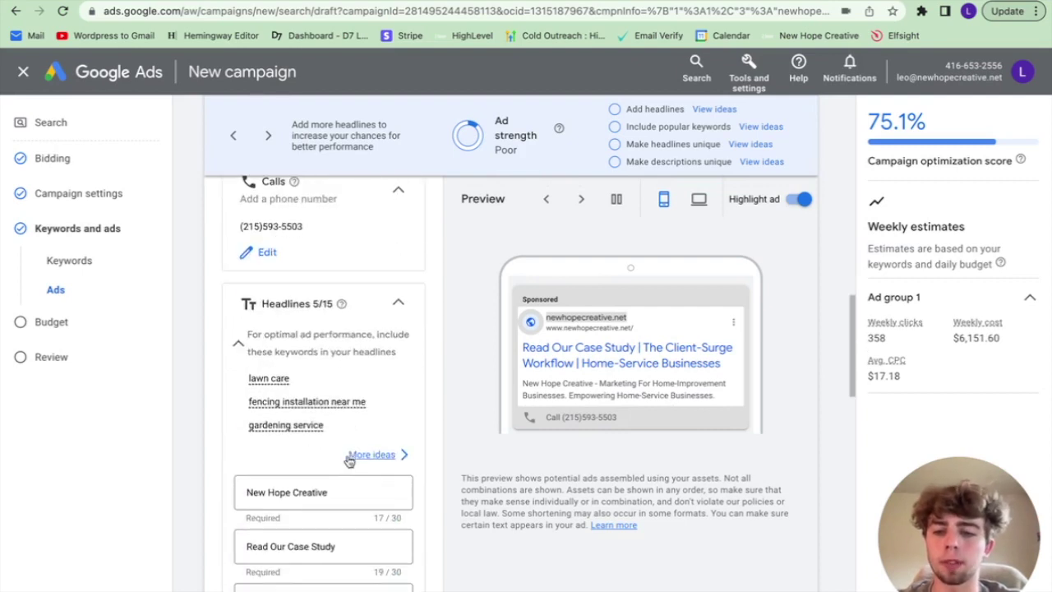
scroll(349, 457, down, 4)
click(359, 460)
drag(360, 460, 214, 463)
key(BackSpace)
drag(361, 408, 239, 409)
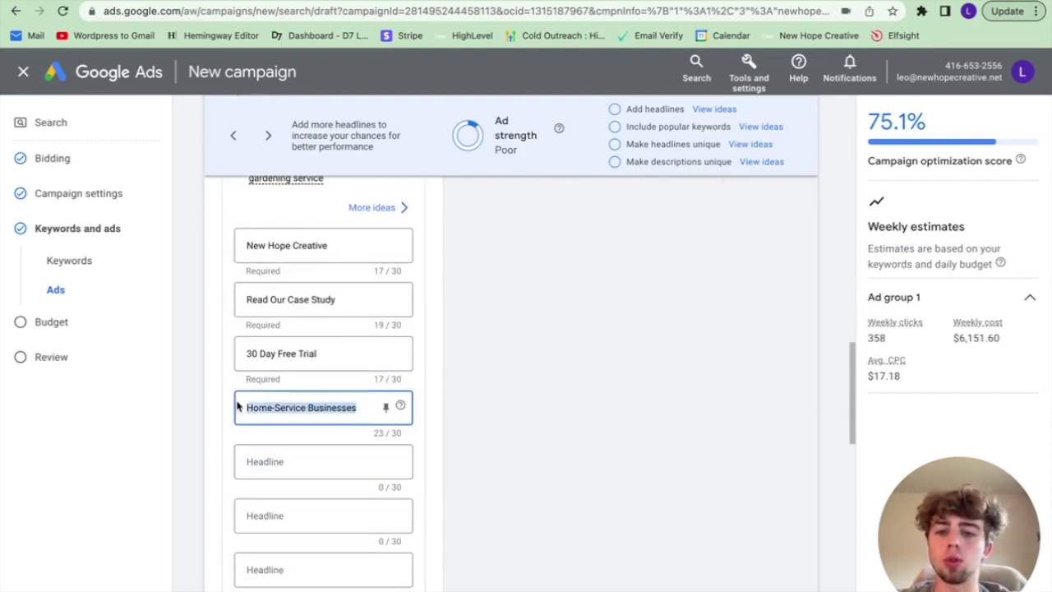
key(BackSpace)
click(321, 354)
drag(321, 354, 258, 352)
key(BackSpace)
key(BackSpace)
key(BackSpace)
click(345, 299)
drag(345, 299, 202, 305)
key(BackSpace)
drag(328, 245, 240, 245)
key(BackSpace)
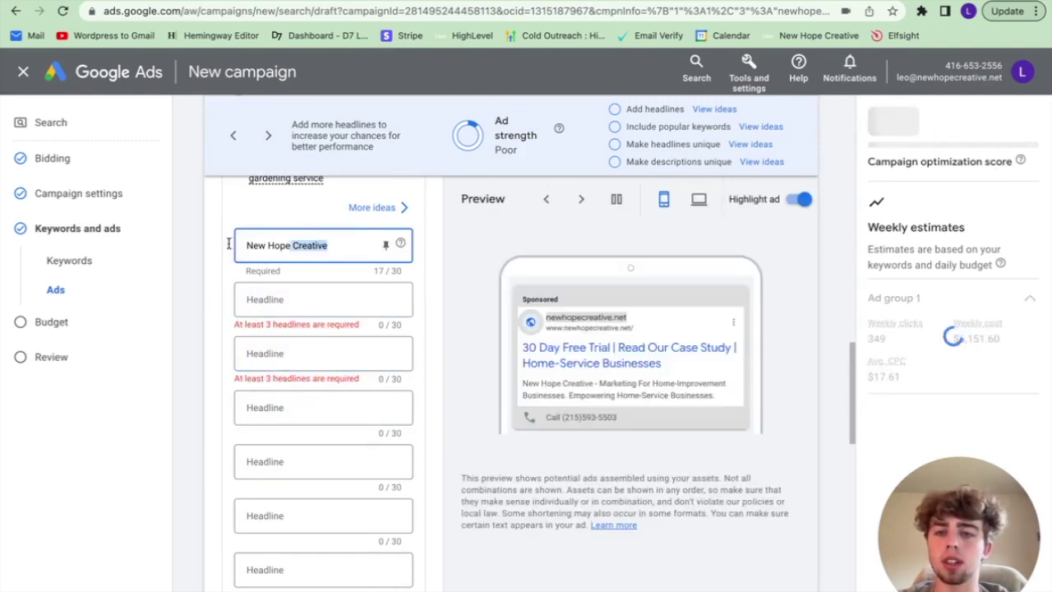
Step: Copy ChatGPT's rewritten mowing headline and return to the first empty Google Ads headline
key(ctrl+Tab)
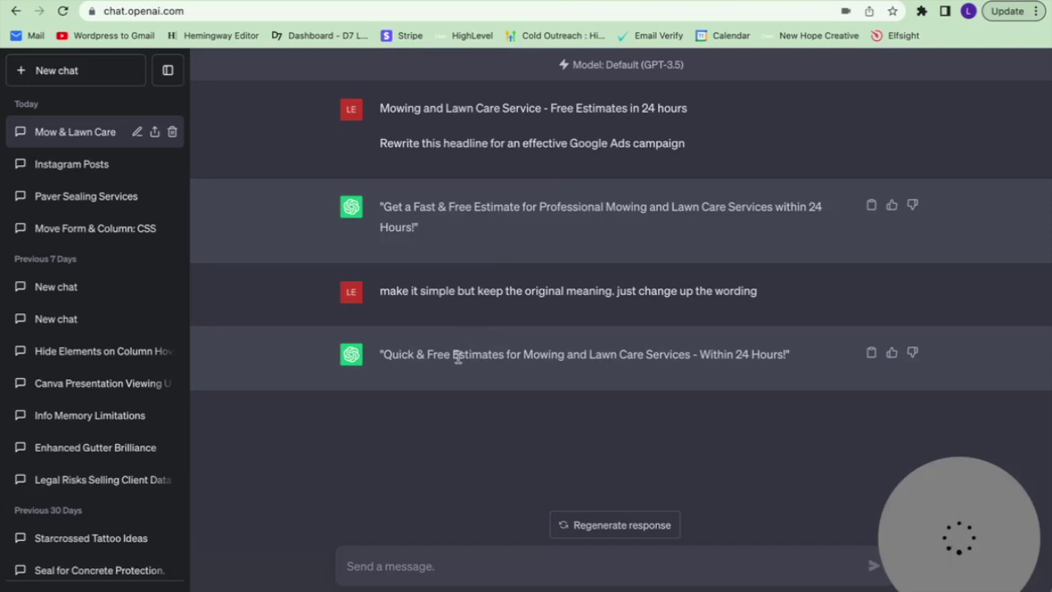
drag(384, 355, 784, 359)
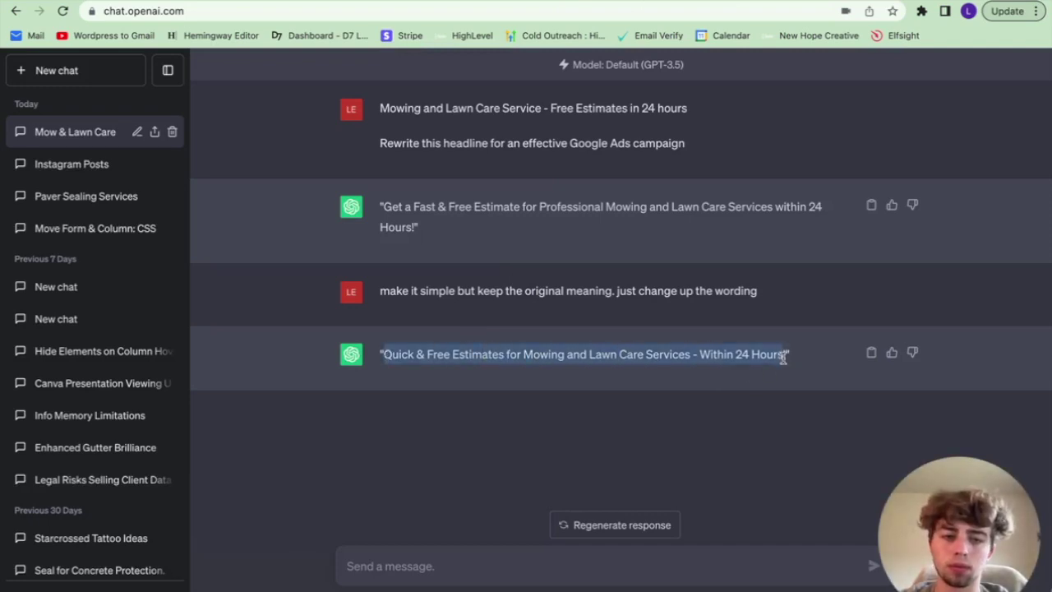
key(ctrl+c)
key(ctrl+shift+Tab)
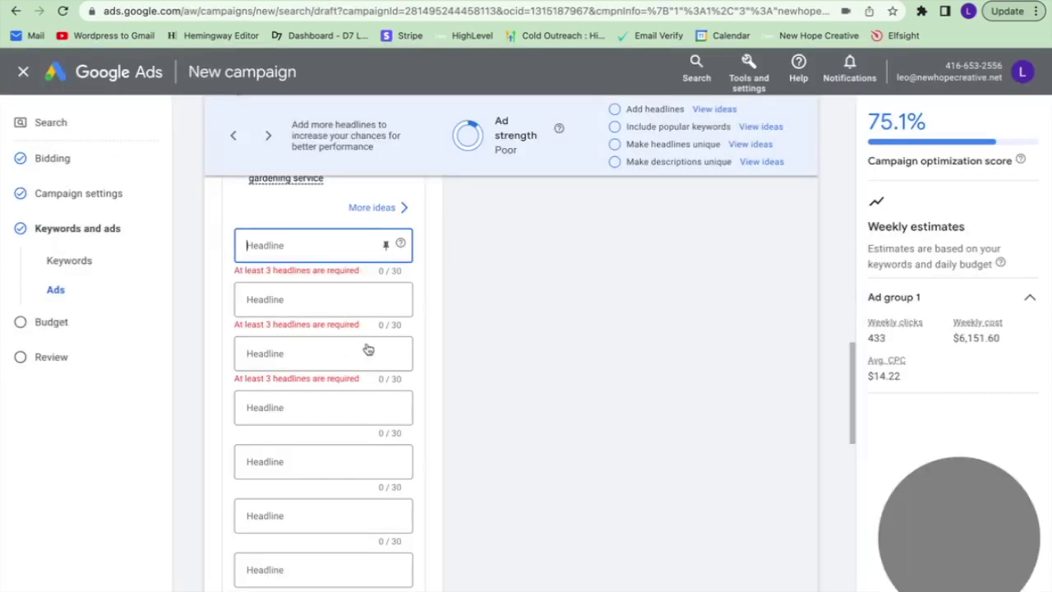
click(319, 245)
Step: Set the first headline to 'Quick & Free Mowing Estimates'
key(ctrl+v)
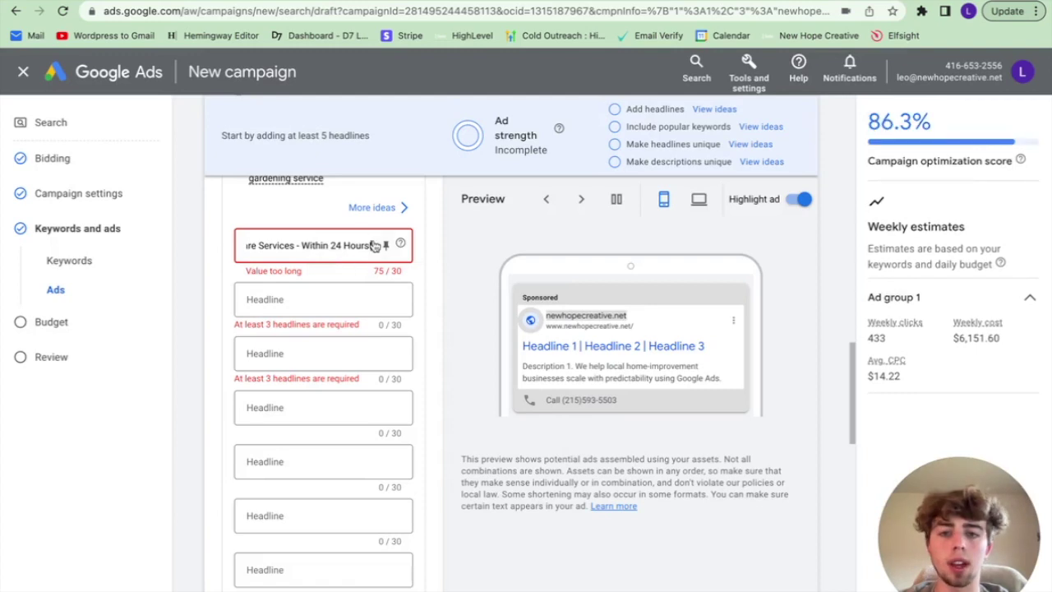
drag(374, 245, 317, 247)
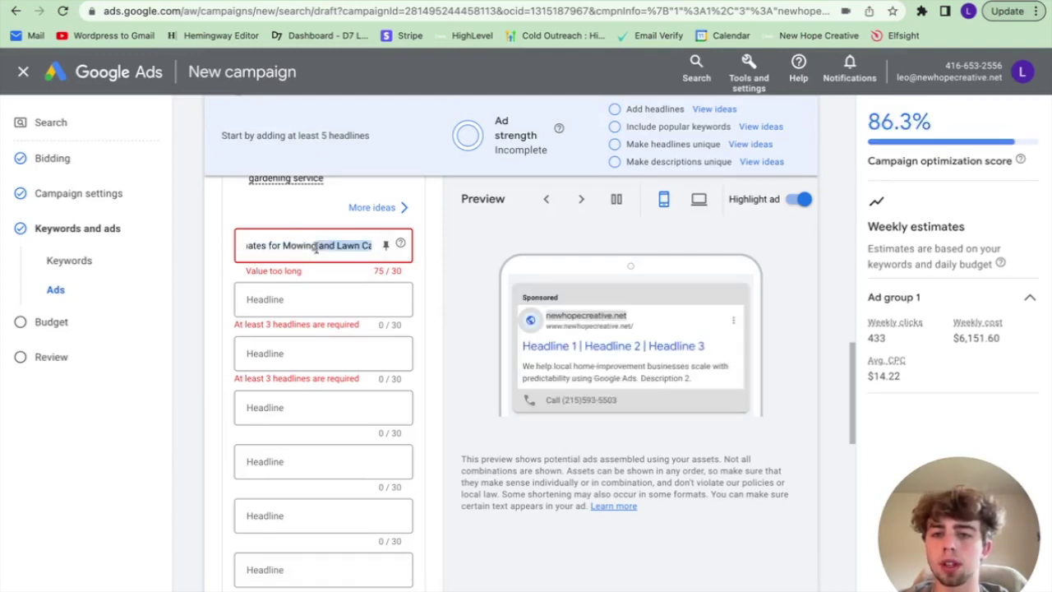
key(BackSpace)
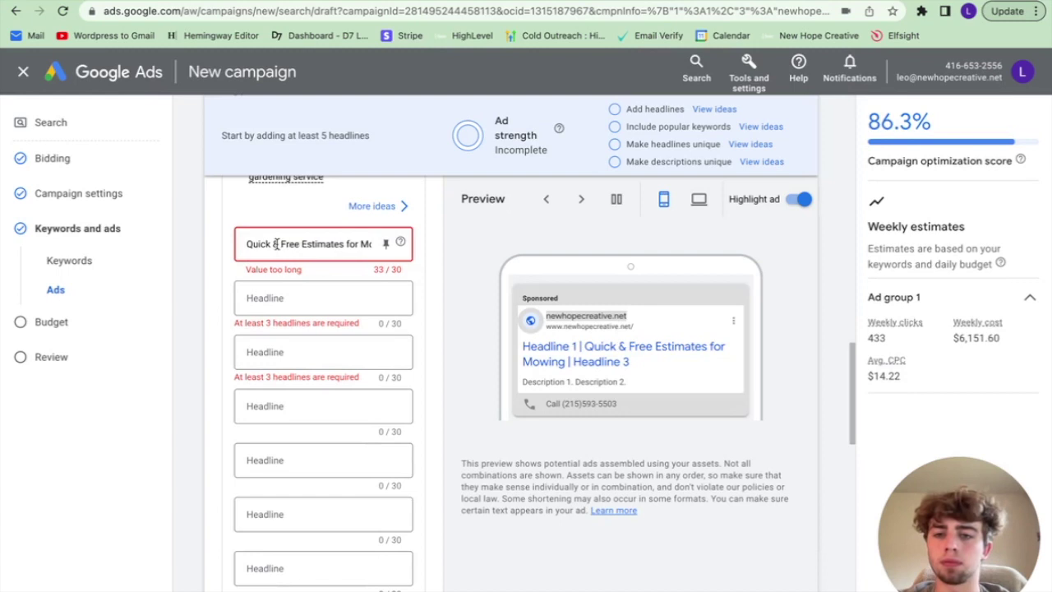
scroll(312, 257, up, 1)
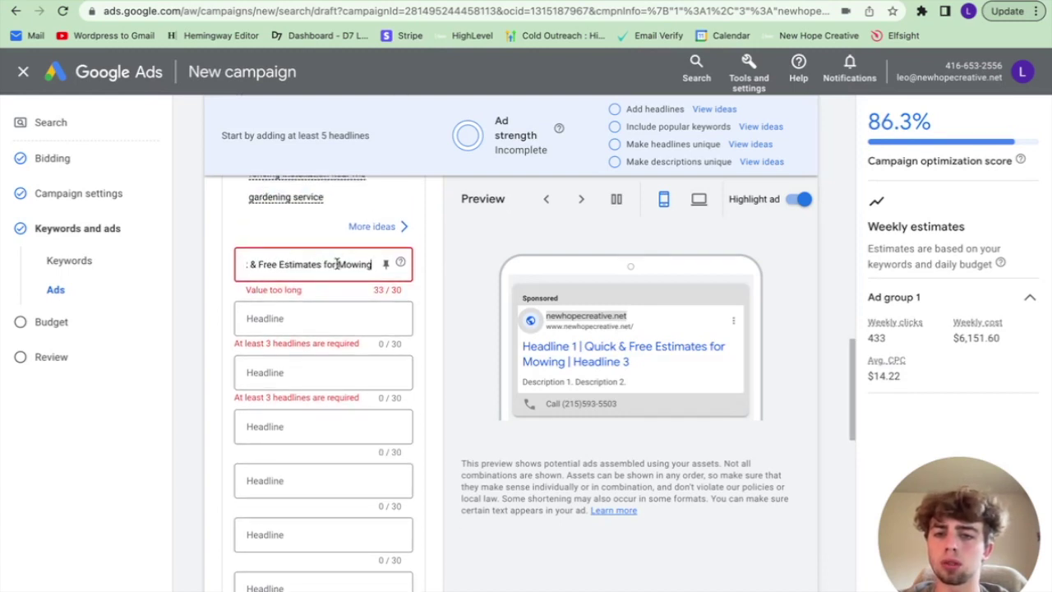
drag(371, 263, 213, 263)
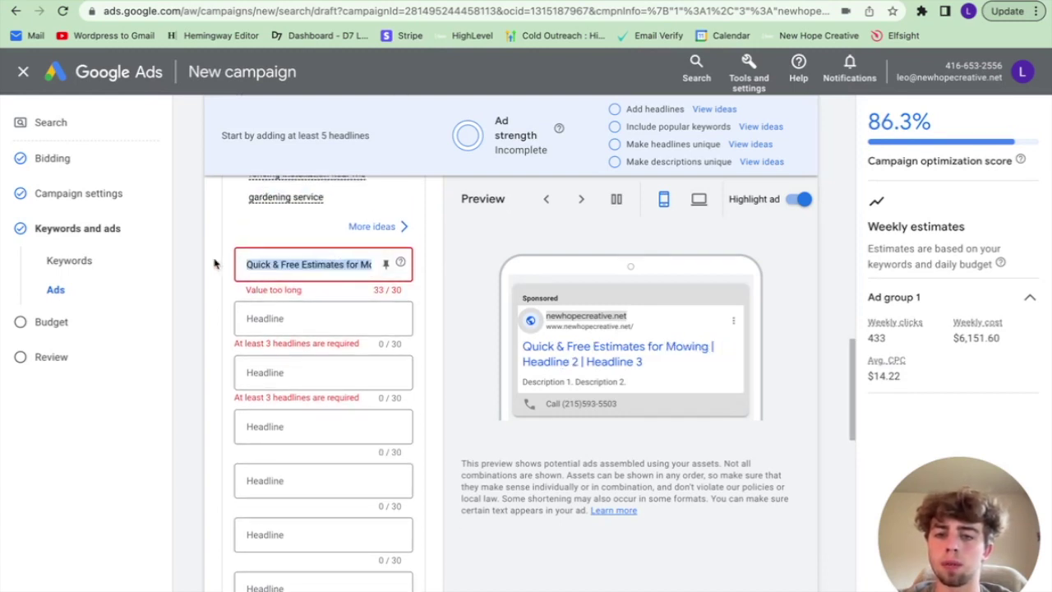
text(Quick & Free Mowing Estimates)
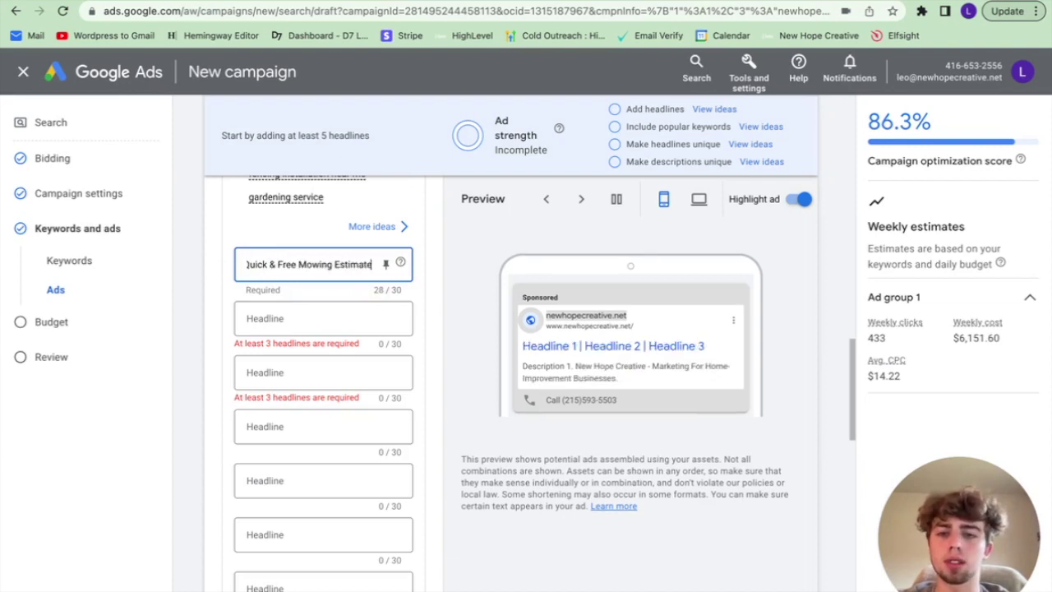
Step: Enter 'Lawn Care Services' and 'Estimates Within 24 Hours' as the second and third headlines
click(315, 319)
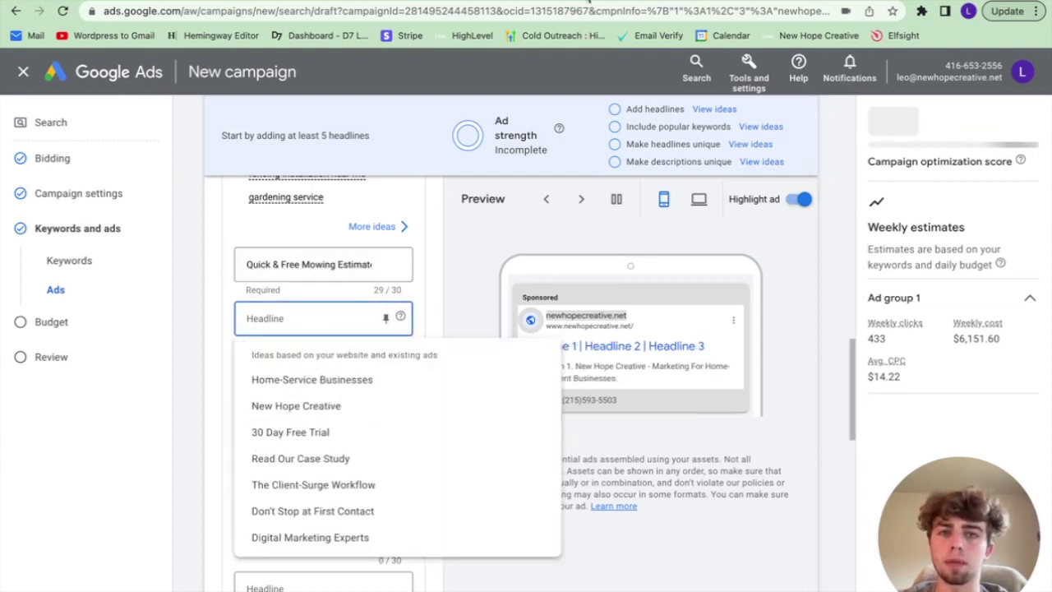
key(ctrl+Tab)
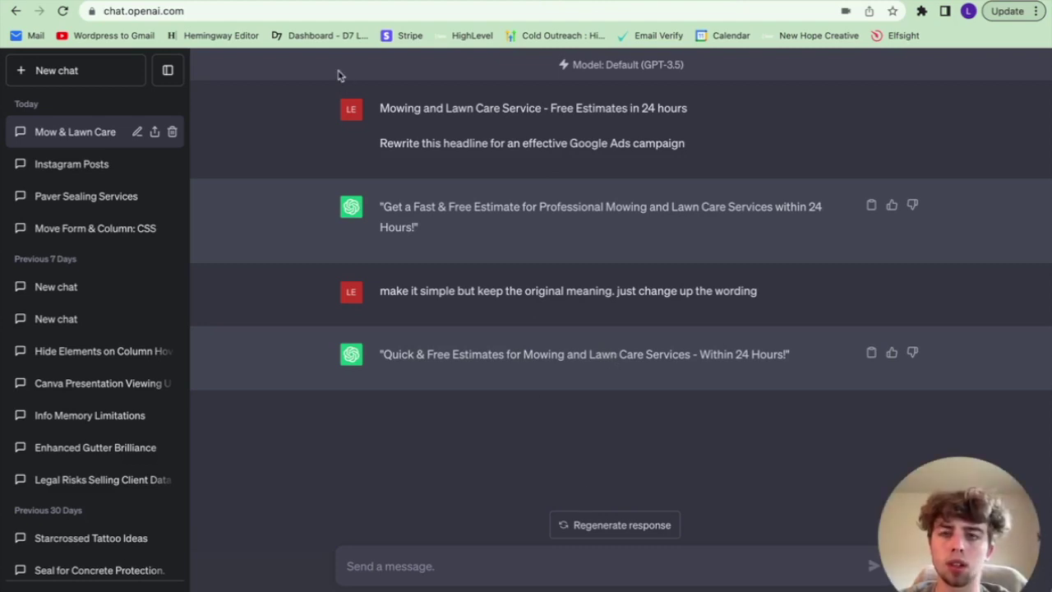
key(ctrl+shift+Tab)
text(Law)
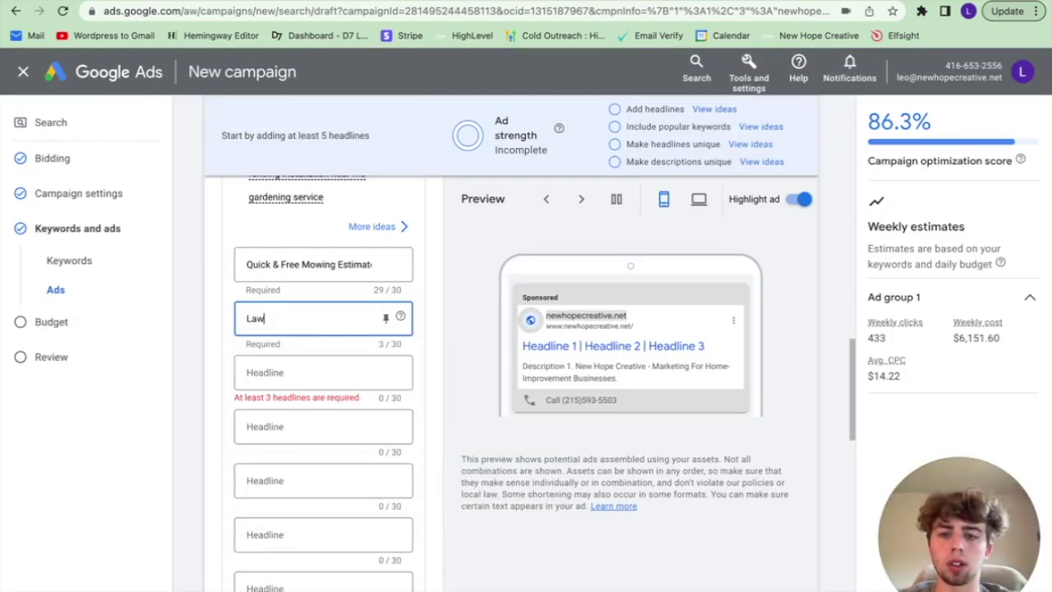
text(n Care Services)
key(Tab)
text(Estimates wit)
key(BackSpace)
key(BackSpace)
key(BackSpace)
text(Within 24 Hours)
click(308, 424)
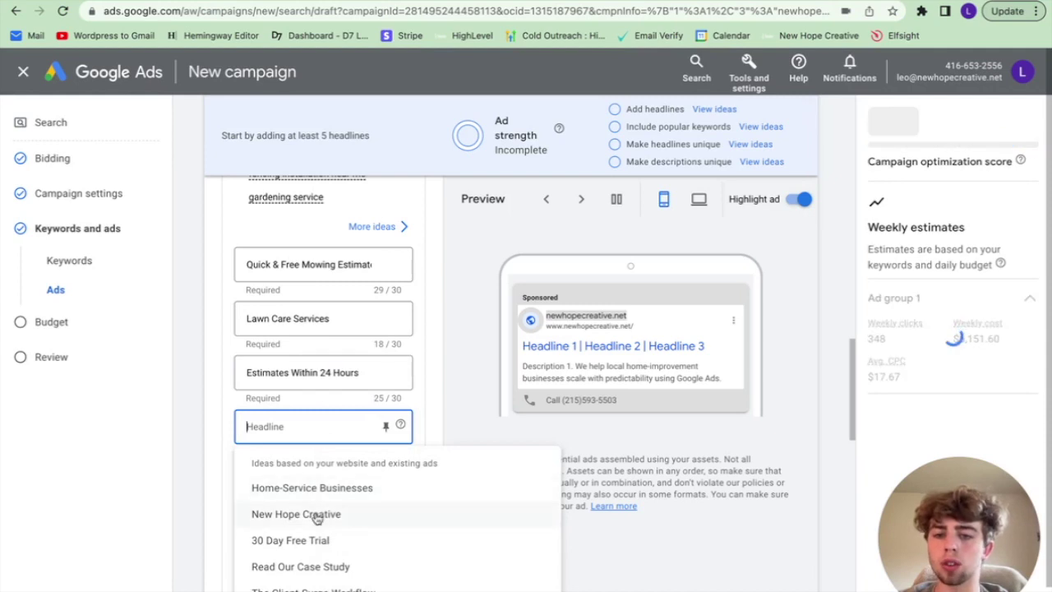
click(294, 424)
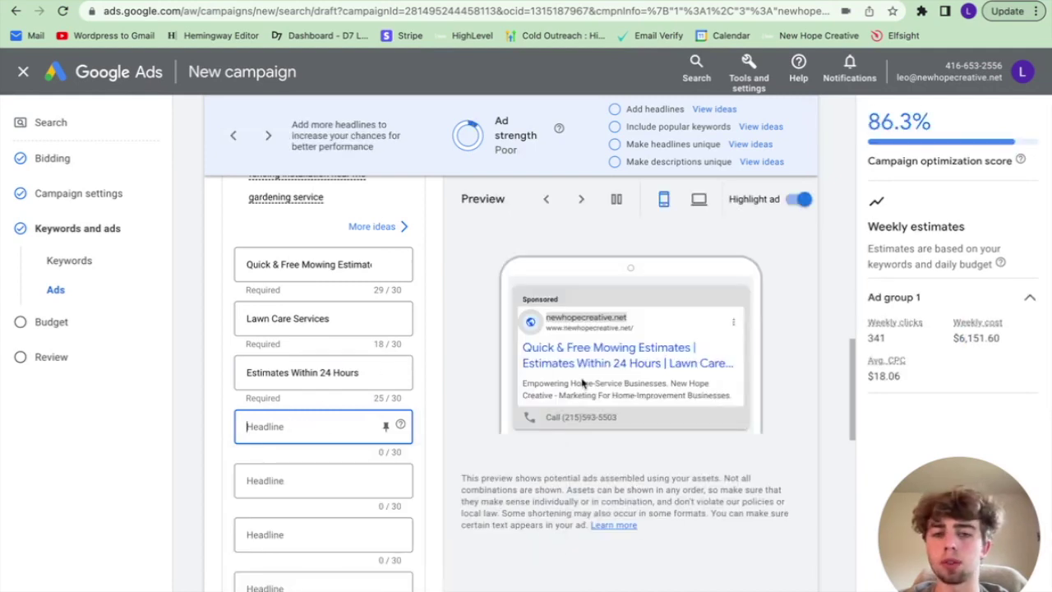
scroll(326, 439, down, 2)
scroll(327, 438, down, 4)
Step: Replace the first two descriptions with 'Professional Lawn Care Service serving the Houston Area.' and 'Pristine end results for an affordable price.'
drag(315, 402, 244, 356)
key(BackSpace)
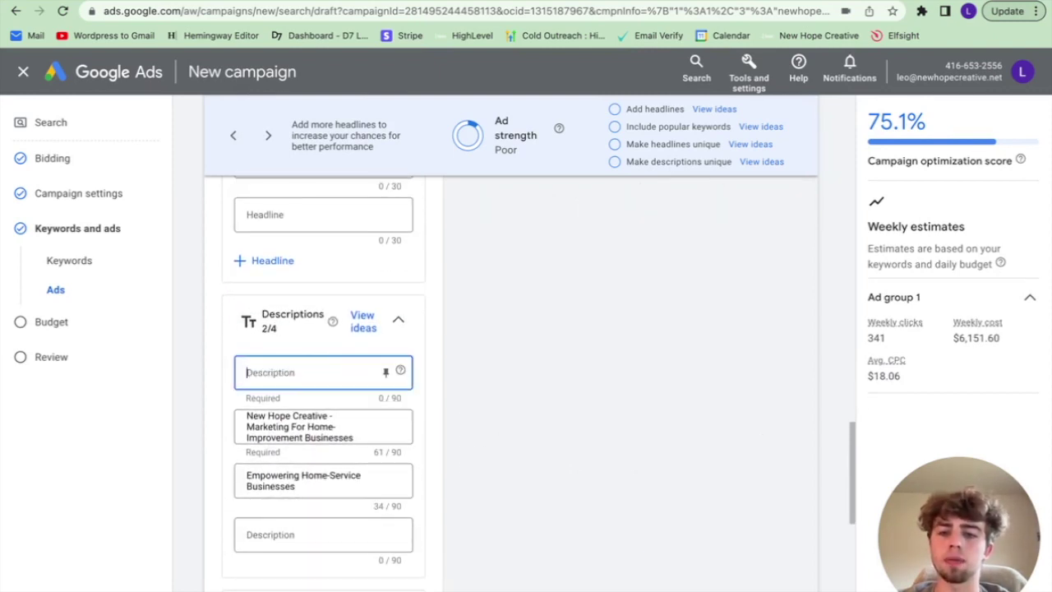
text(Professional)
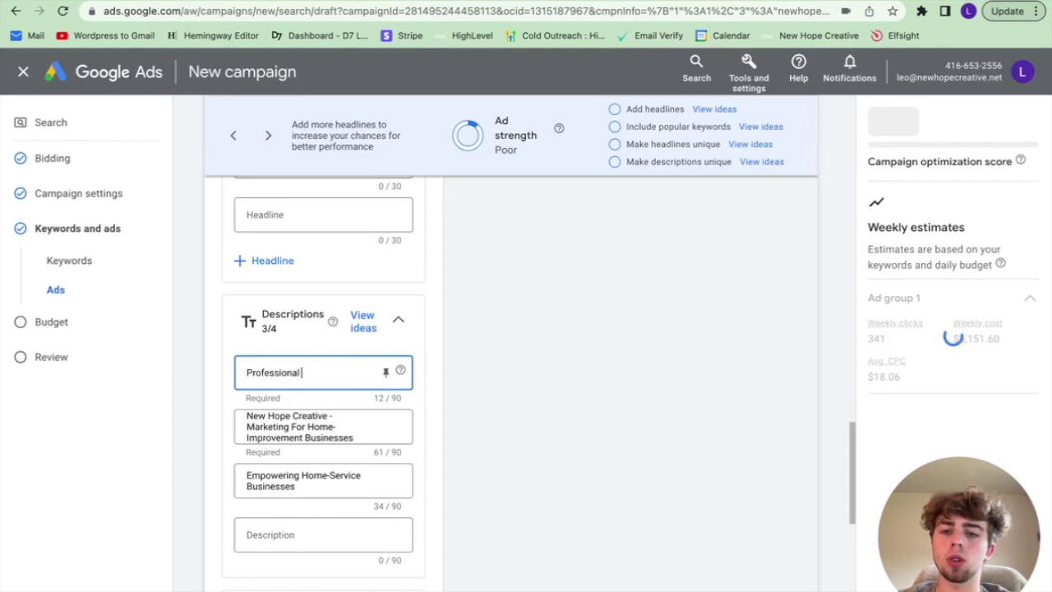
text( Lawn Care Service)
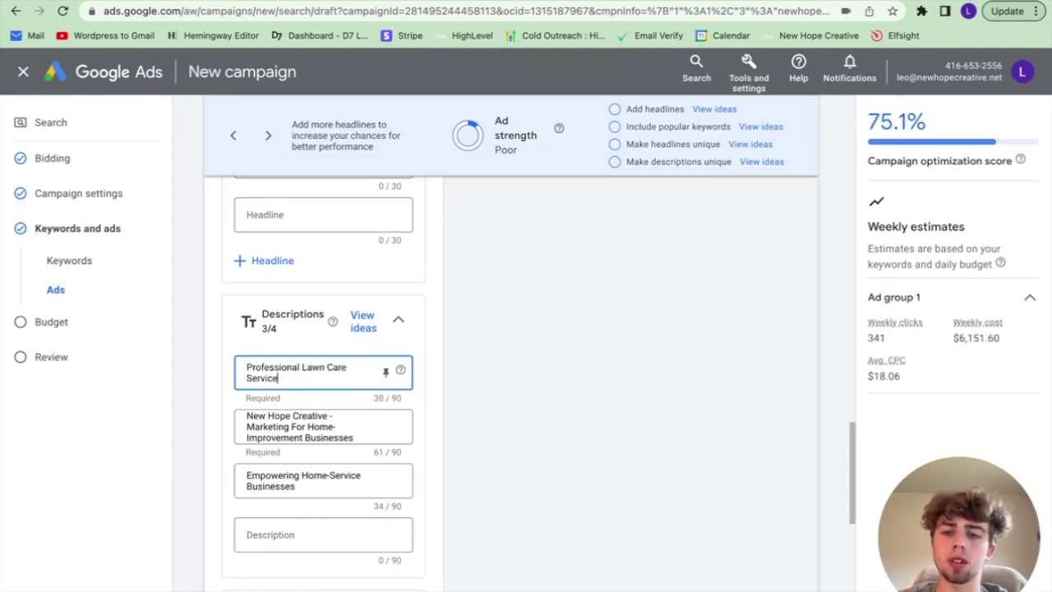
text( serving the Housto)
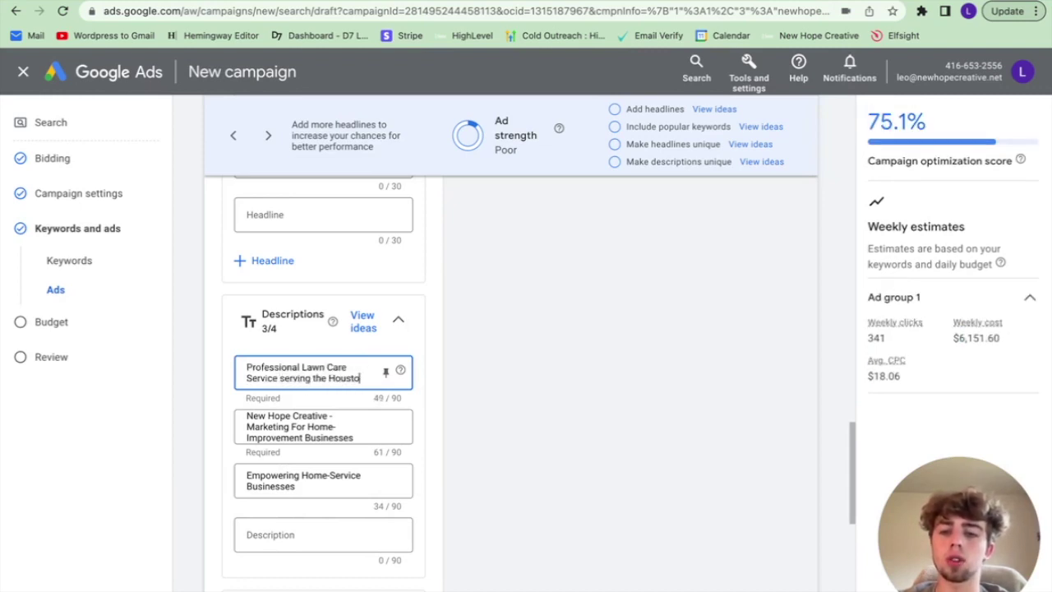
text(n Area.)
key(Tab)
text(Pristine end r)
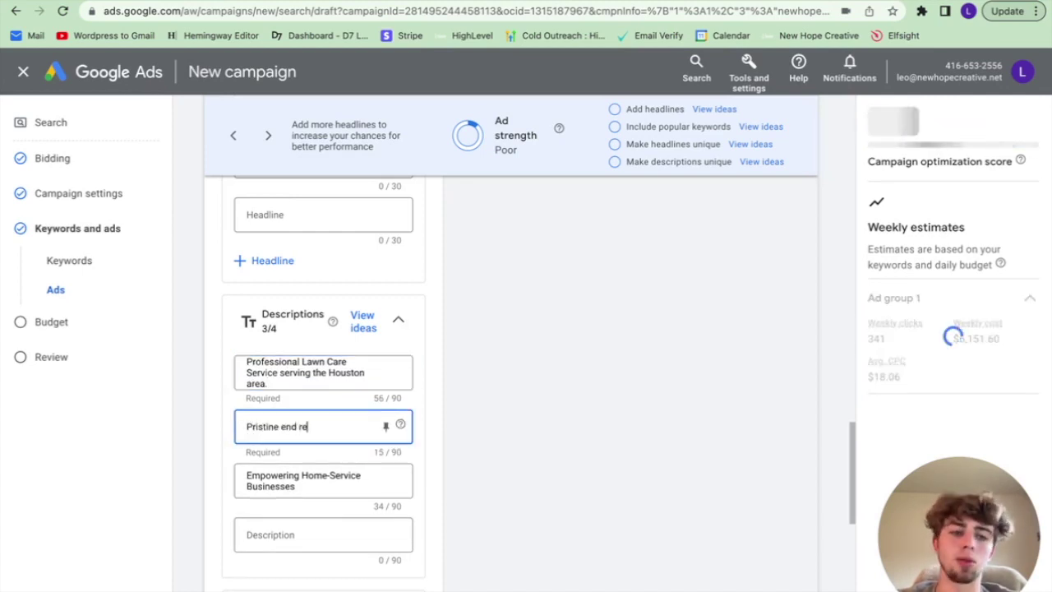
text(esults for)
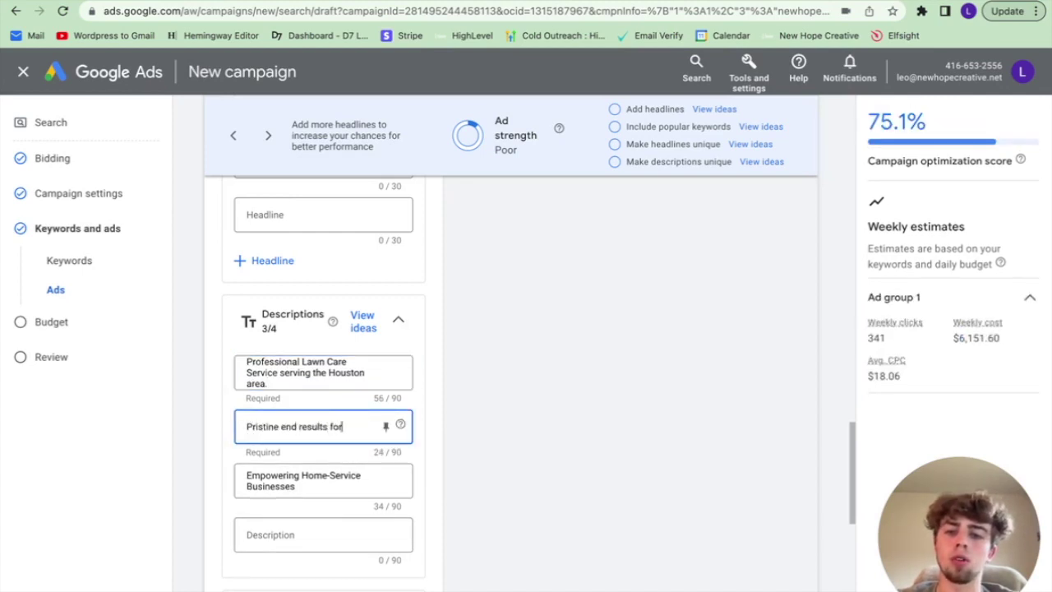
text( an affordable price.)
Step: Replace the third description with the irrigation and garden box installation line
triple_click(310, 486)
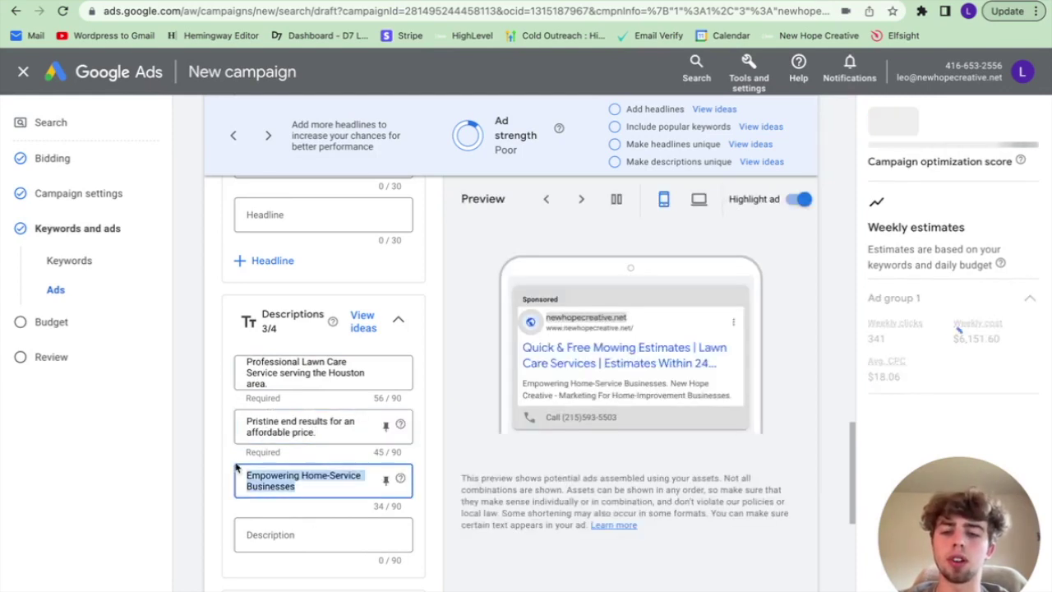
key(BackSpace)
click(292, 475)
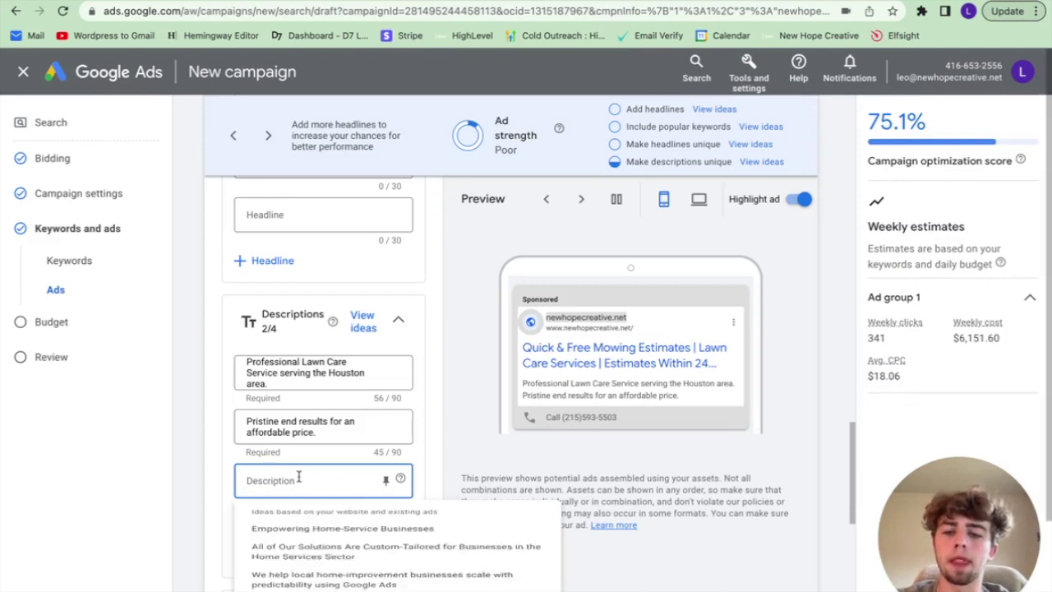
text(Irrigation and)
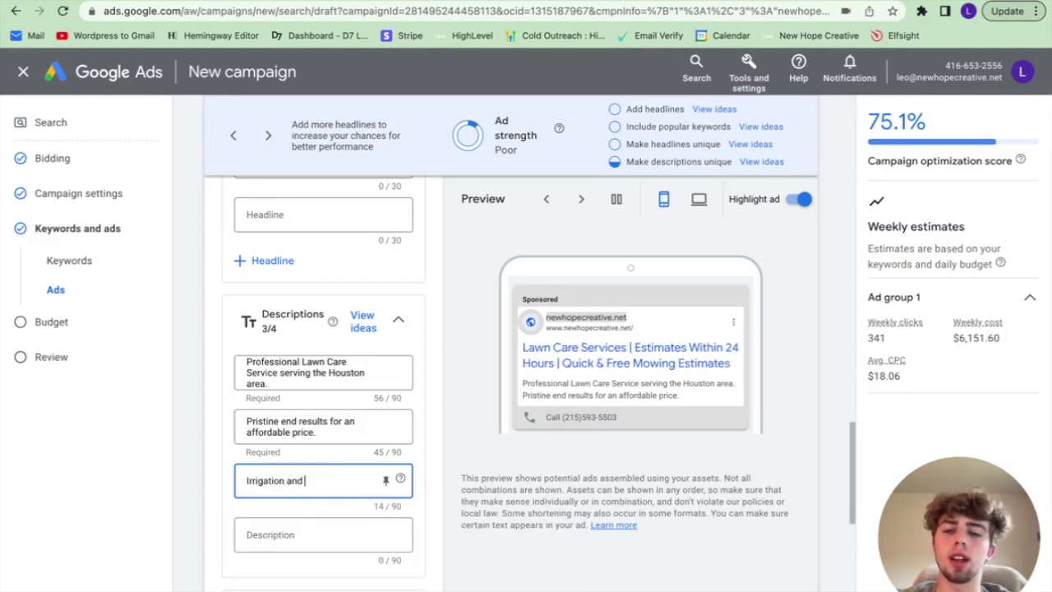
text( Garden Box I)
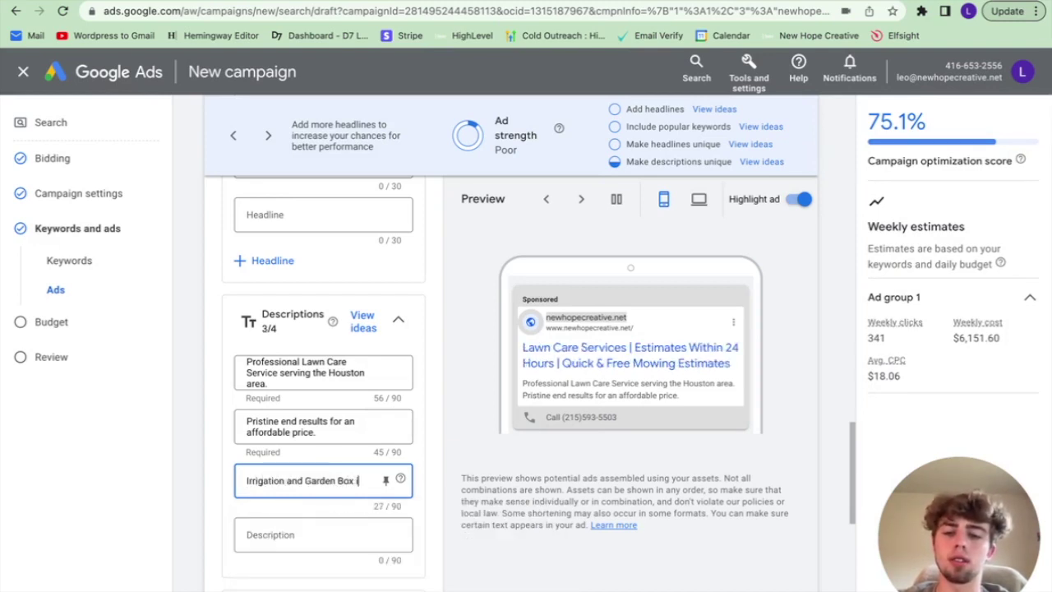
text(nstalation)
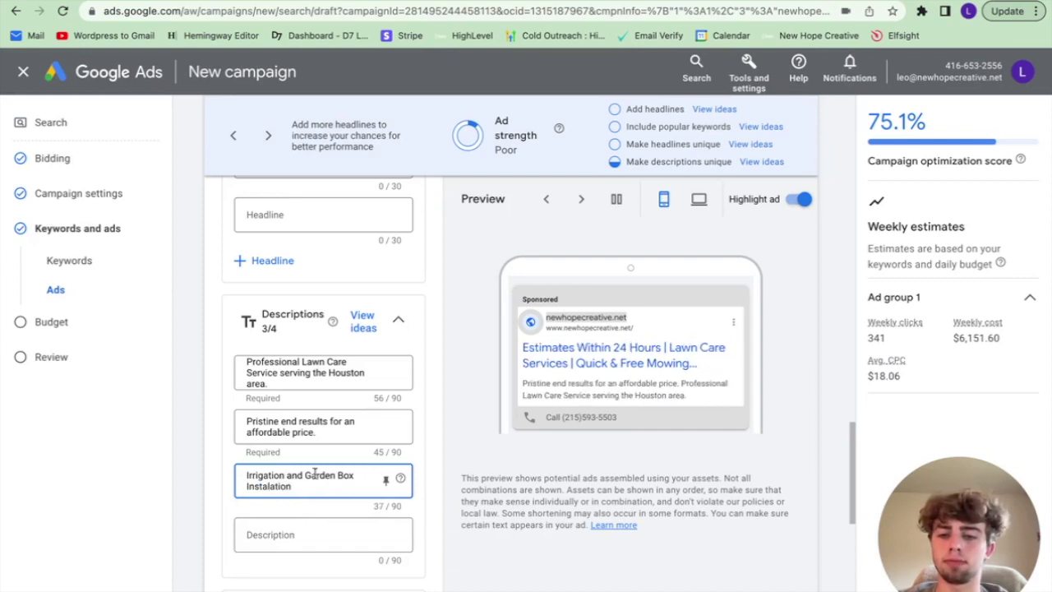
scroll(315, 475, down, 3)
key(BackSpace)
key(BackSpace)
key(BackSpace)
key(BackSpace)
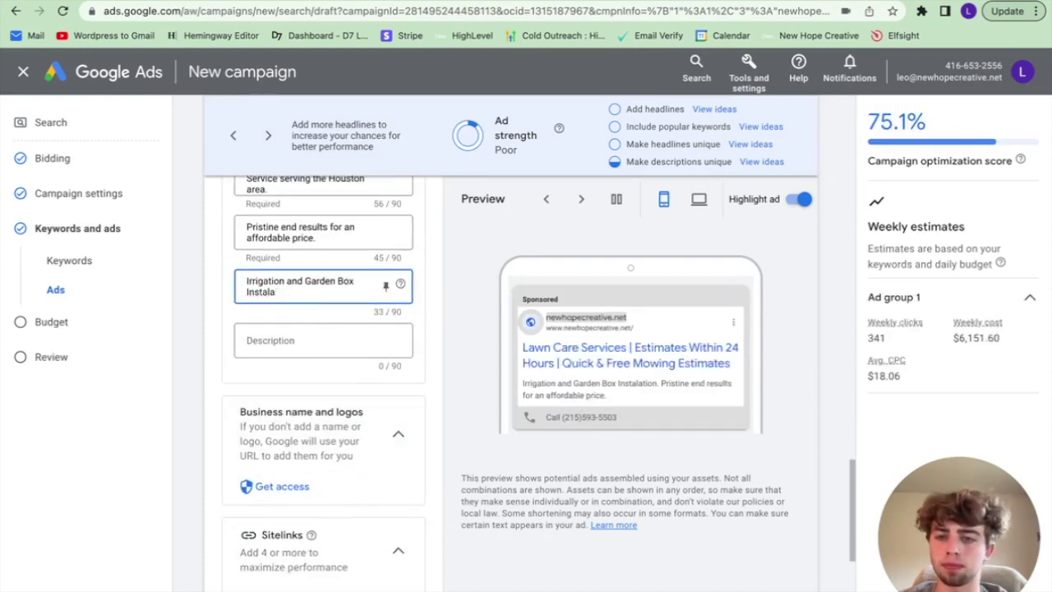
scroll(376, 430, down, 2)
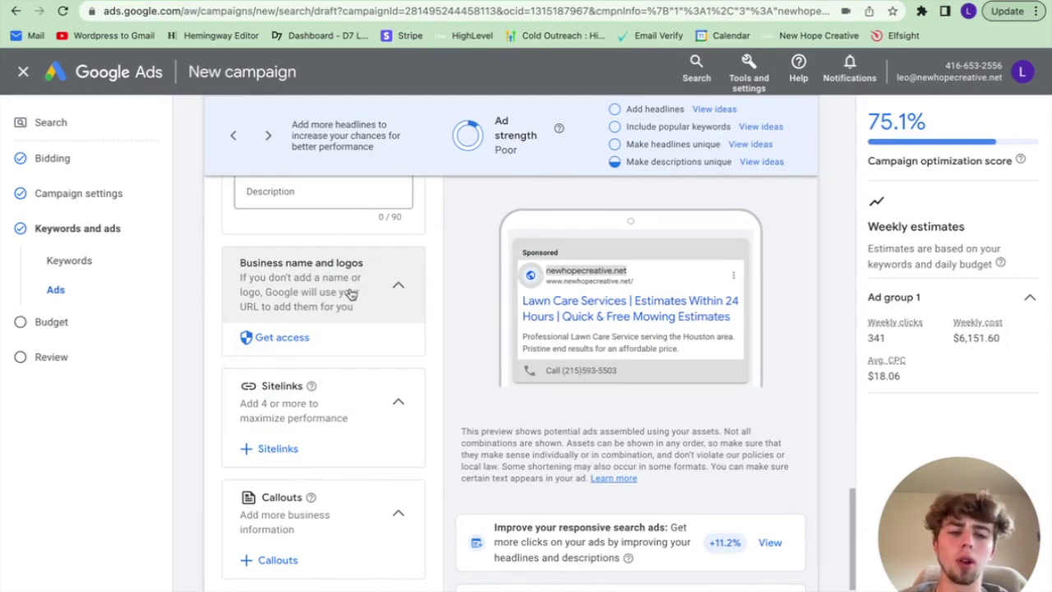
click(286, 344)
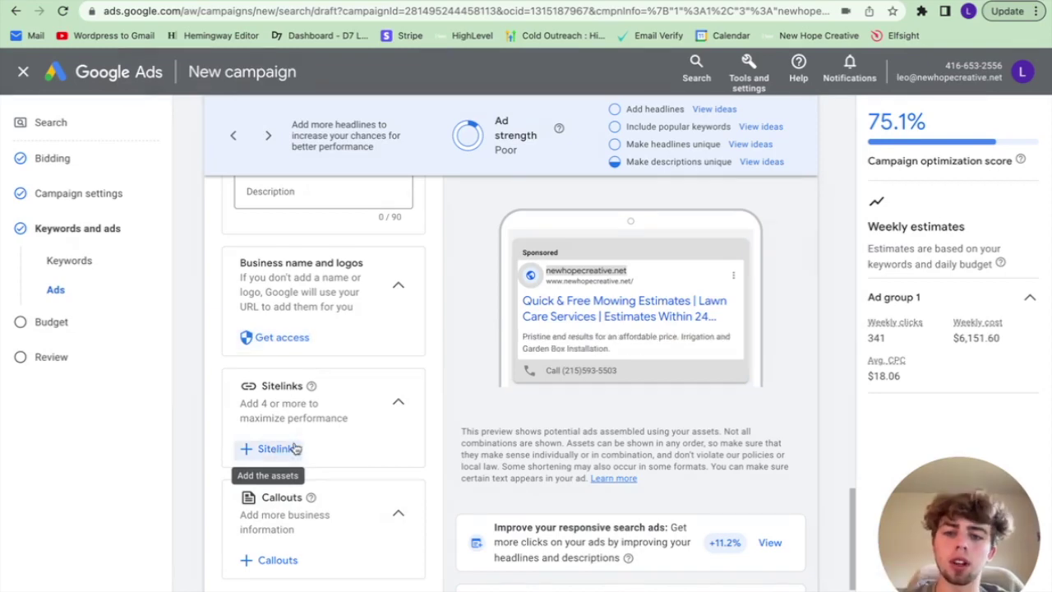
Step: Add sitelinks with the texts 'Contact' and 'About Us'
click(277, 451)
click(369, 302)
text(Contact)
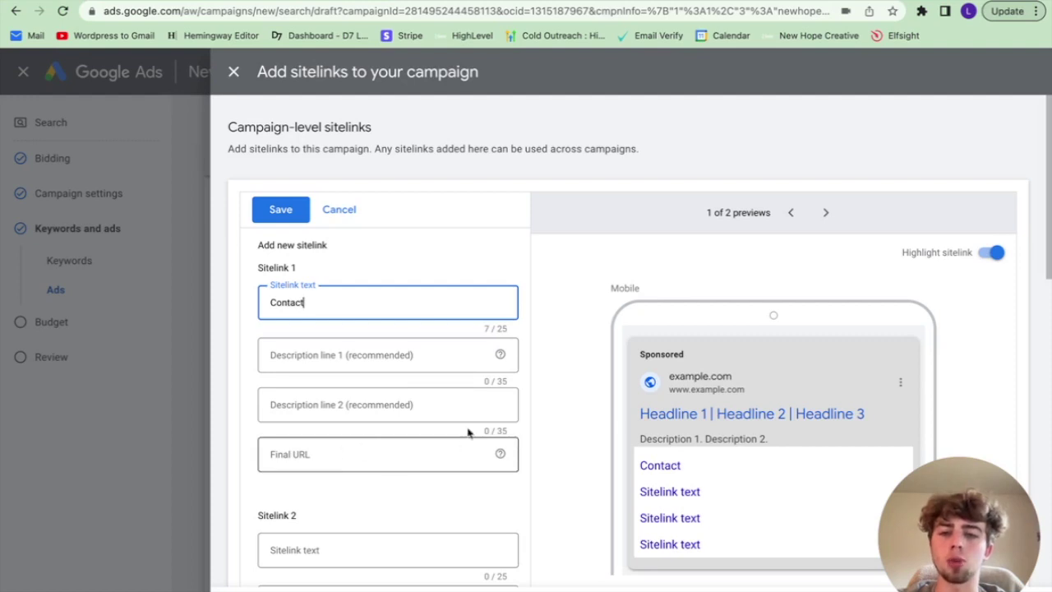
scroll(422, 427, down, 2)
click(364, 367)
text(About Us)
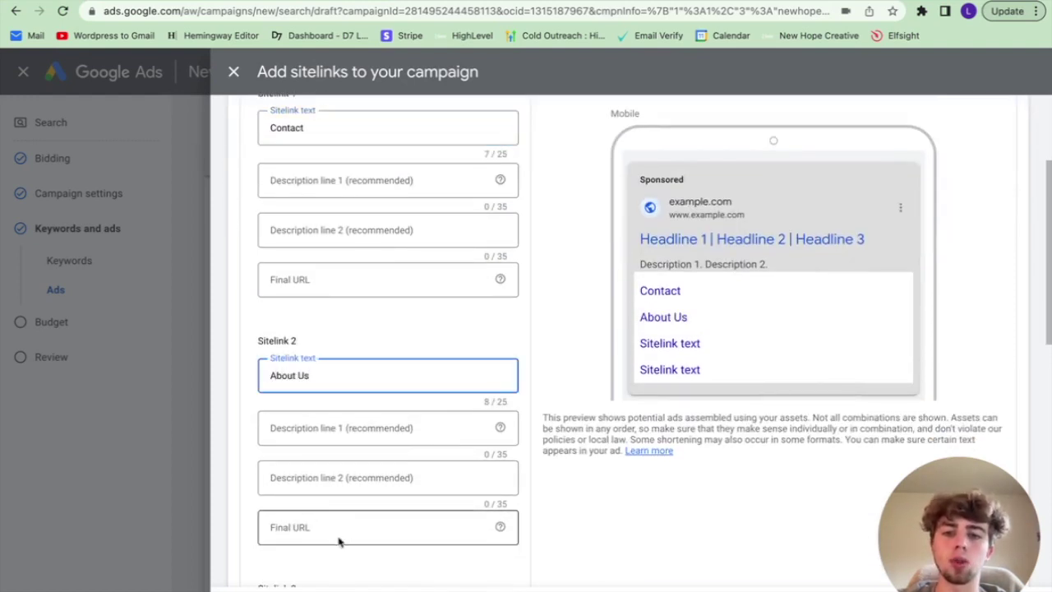
scroll(318, 521, down, 2)
scroll(376, 227, down, 1)
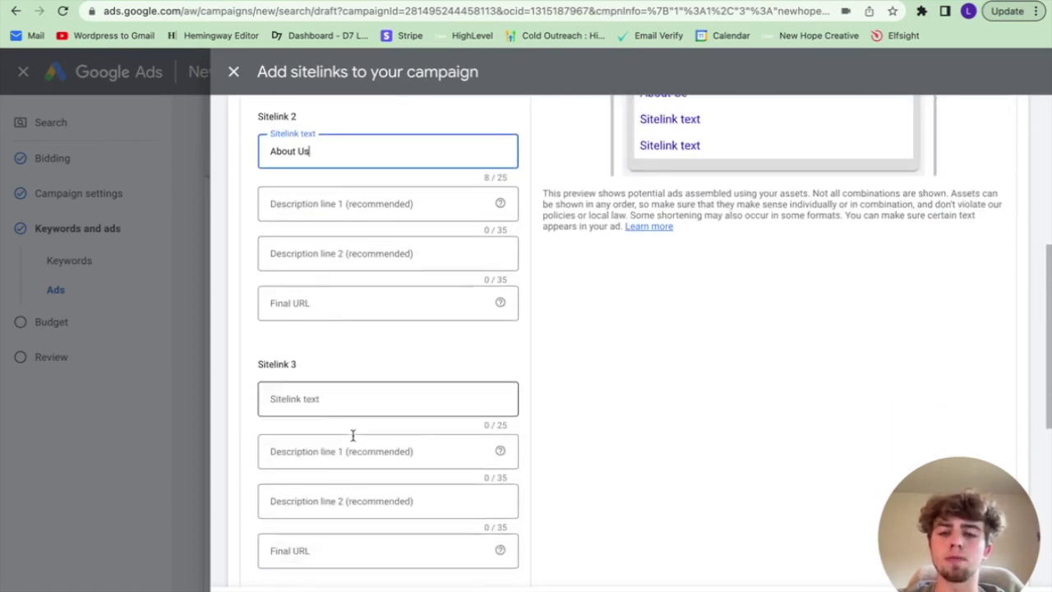
Step: Fill in the third and fourth sitelinks as 'Prices' and 'Blog'
click(334, 348)
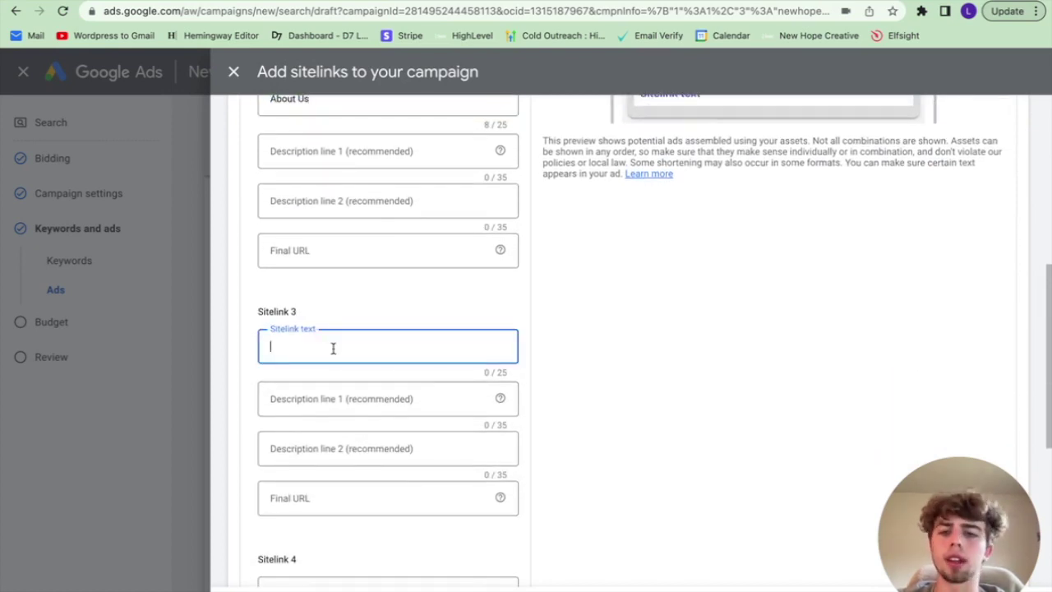
scroll(334, 348, down, 1)
scroll(334, 347, up, 4)
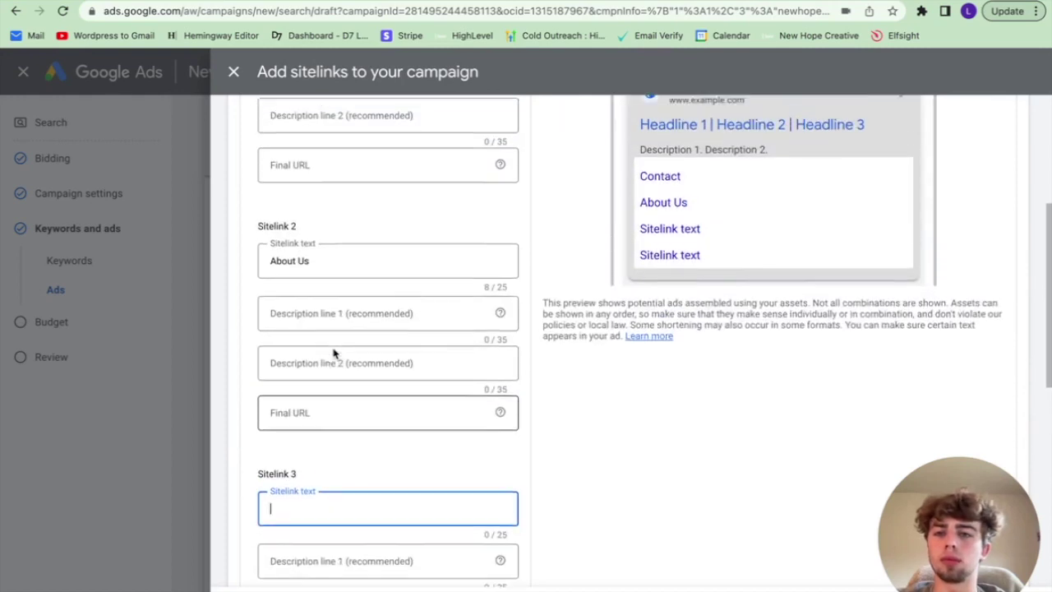
scroll(333, 350, down, 4)
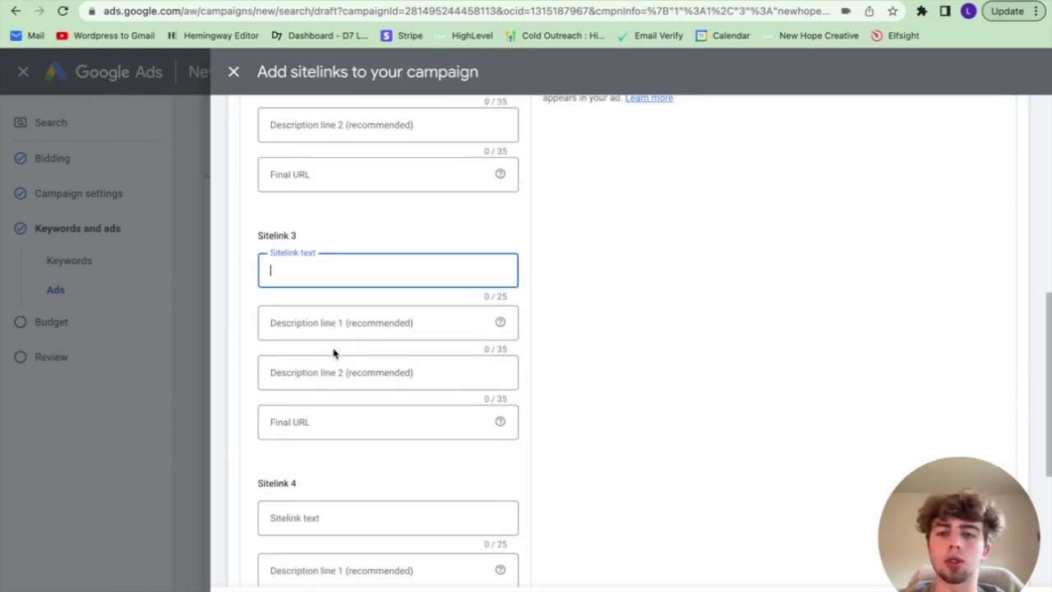
scroll(419, 411, down, 2)
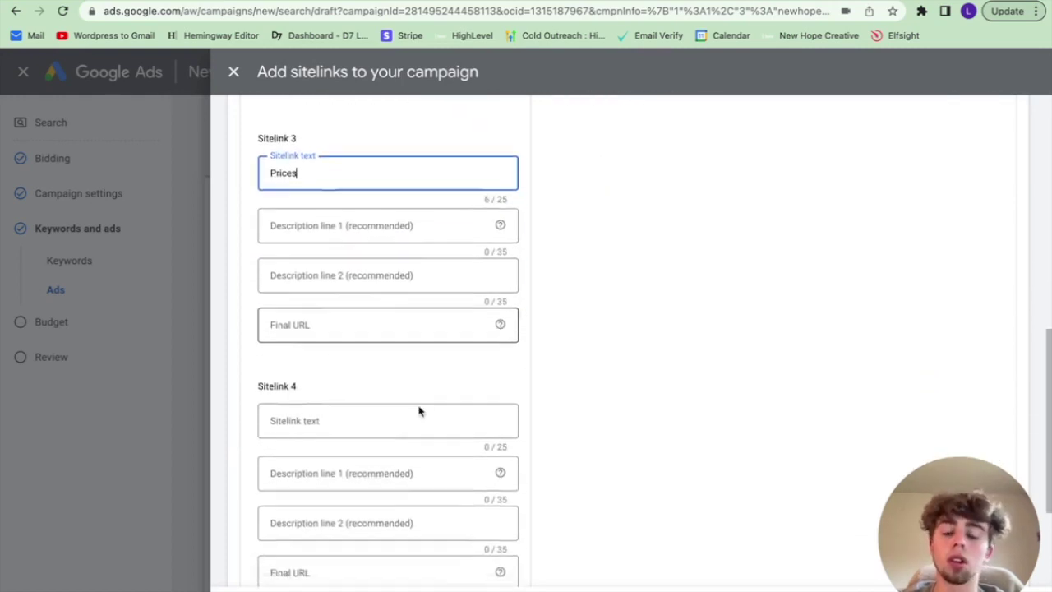
click(335, 394)
text(Blog)
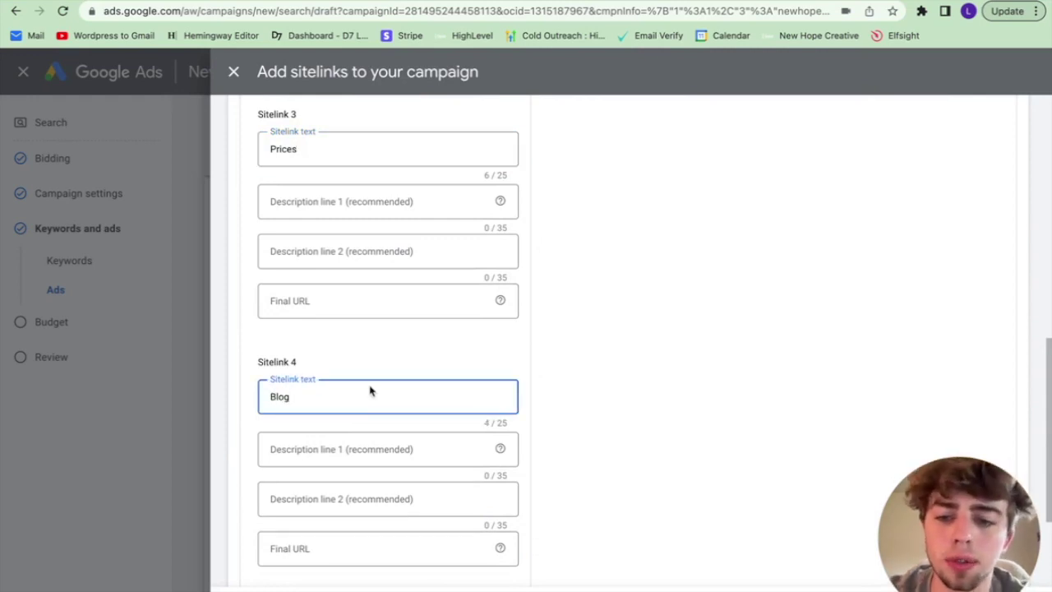
scroll(355, 435, down, 1)
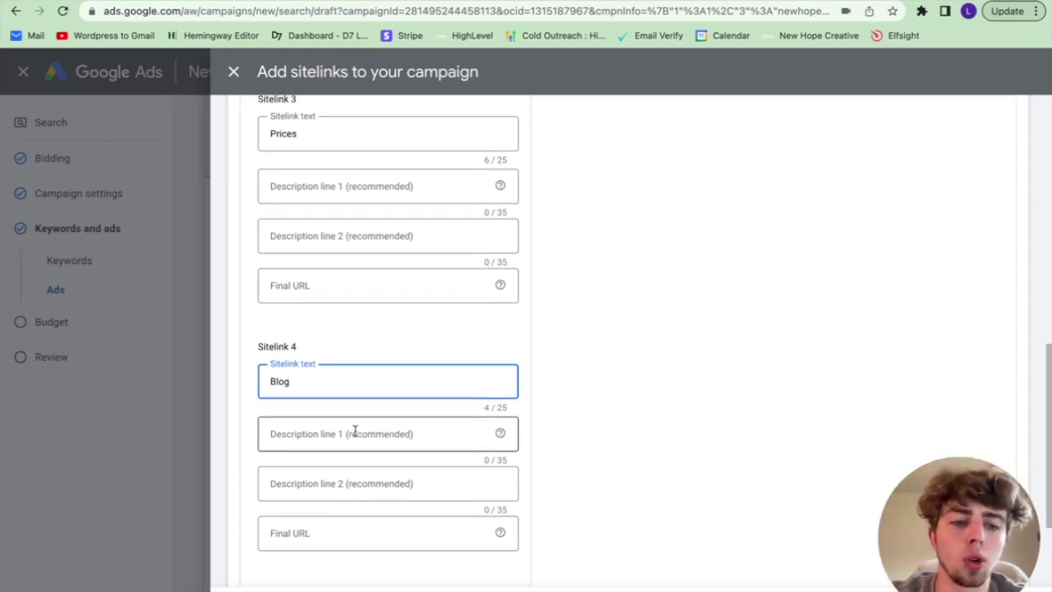
Step: Close the sitelinks panel and draft callouts 'Free estimates!' and 'Pro Lawn Care!'
key(Escape)
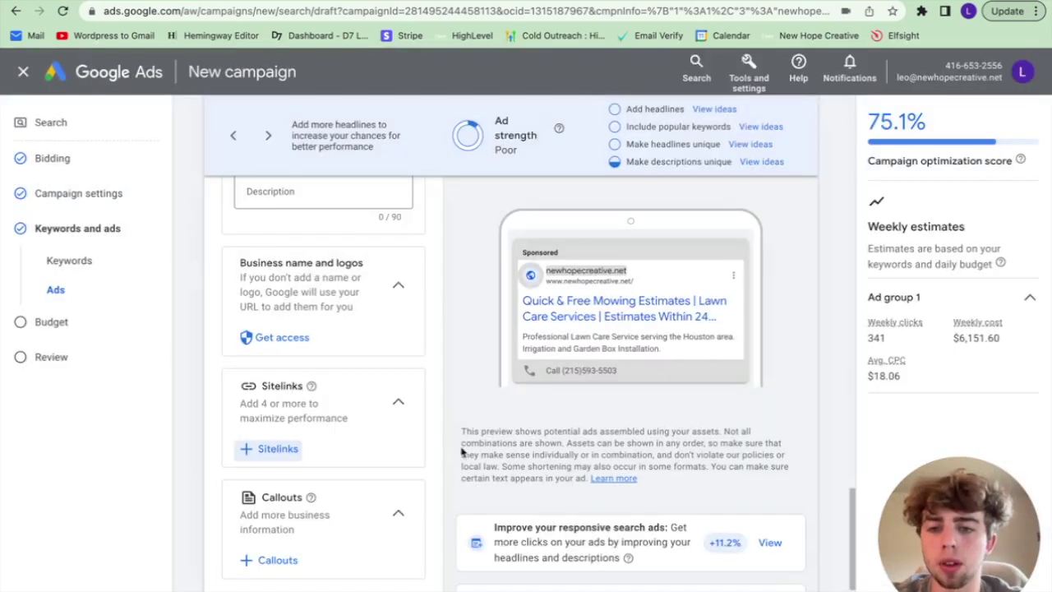
scroll(370, 436, down, 3)
click(269, 382)
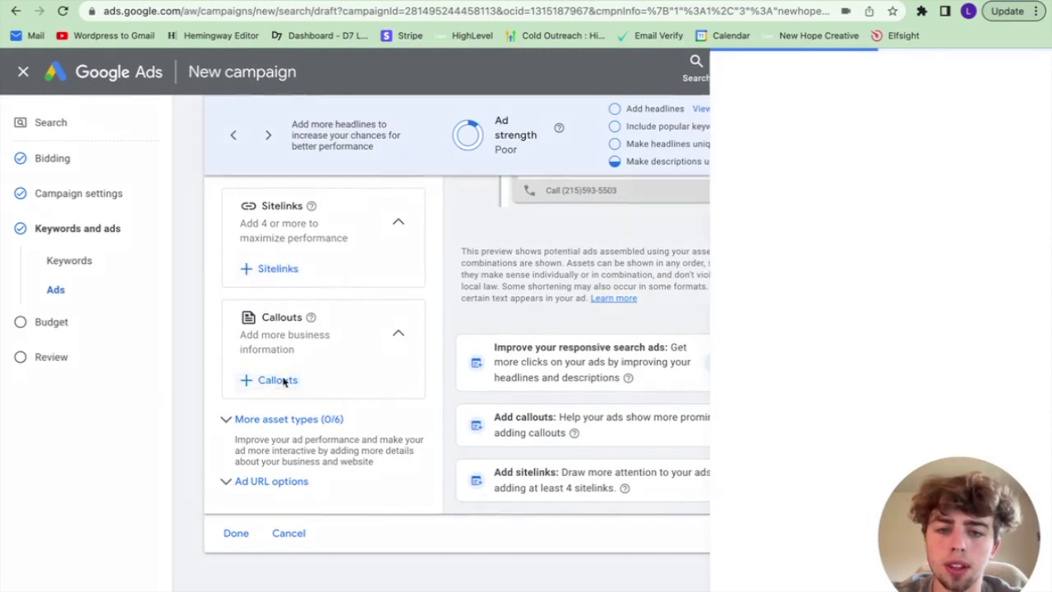
click(423, 238)
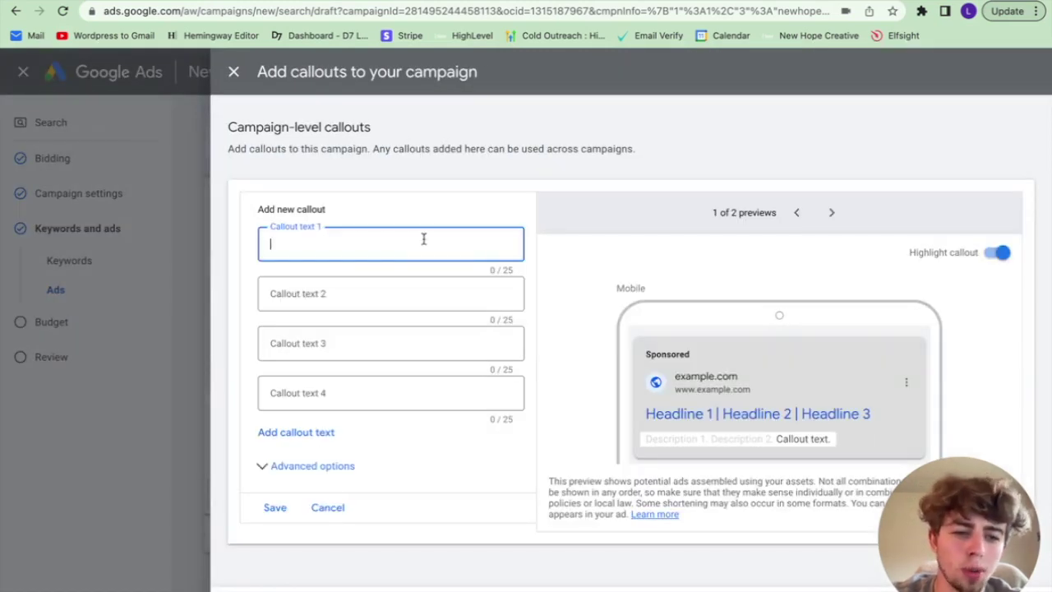
text(Fr)
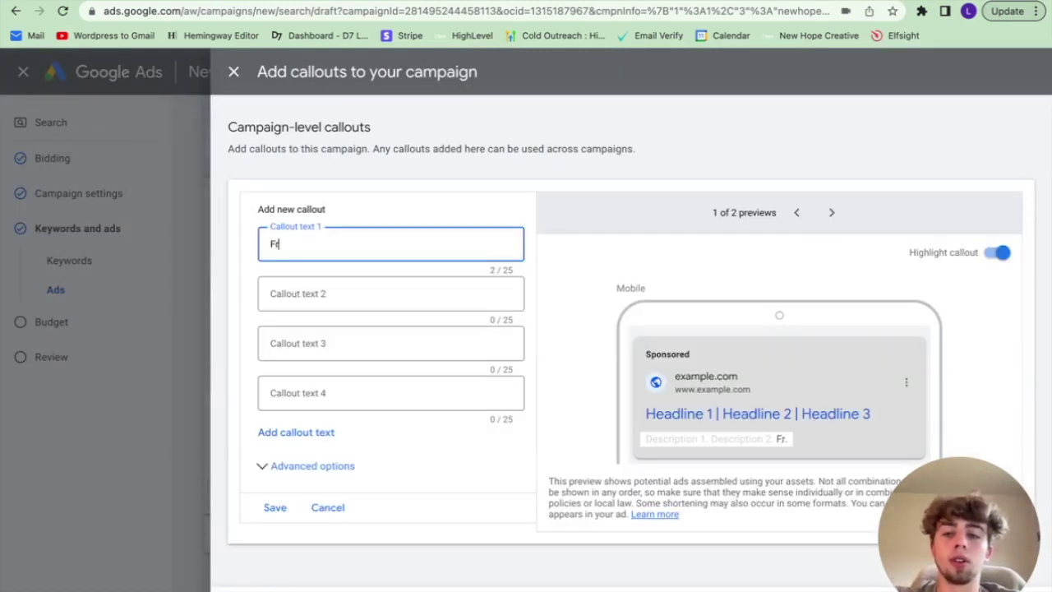
text(ee estimates)
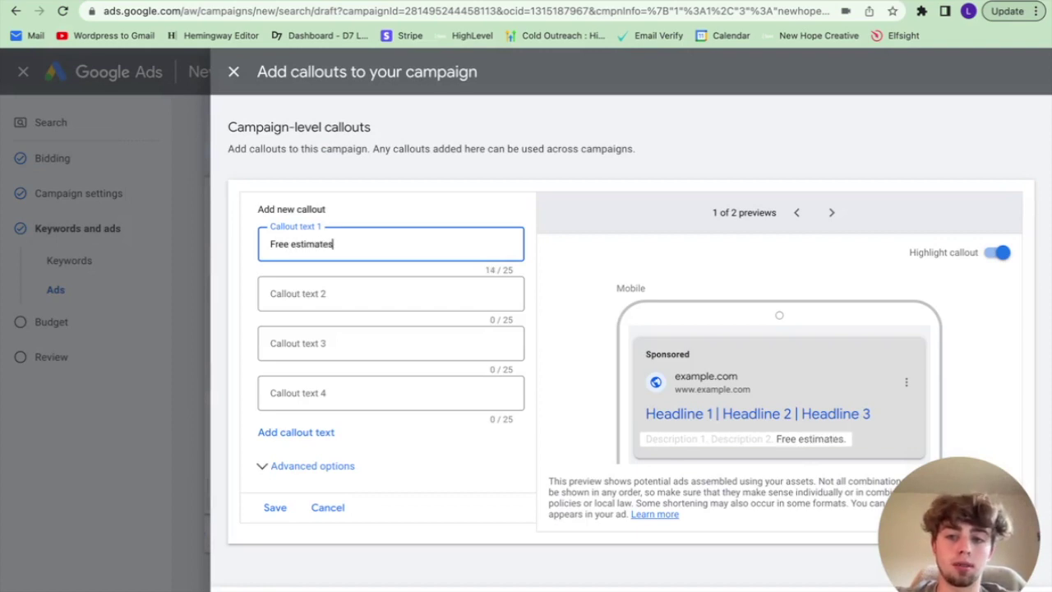
text(!)
click(378, 294)
text(Pro)
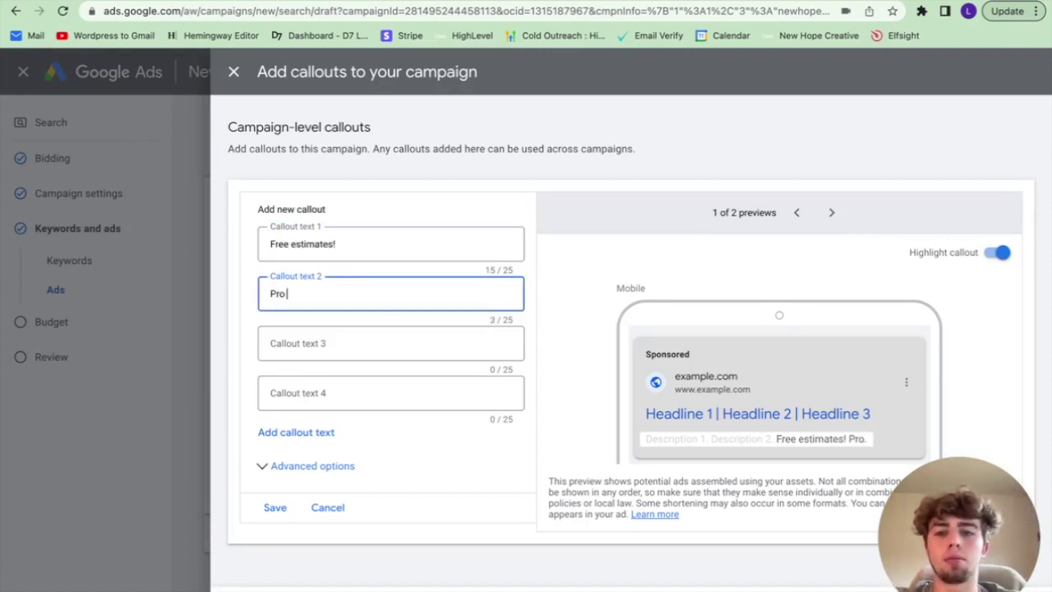
text( Lawn Care!)
Step: Type 'Expert landscaping!' as a third callout, then cancel the callouts without saving
click(374, 342)
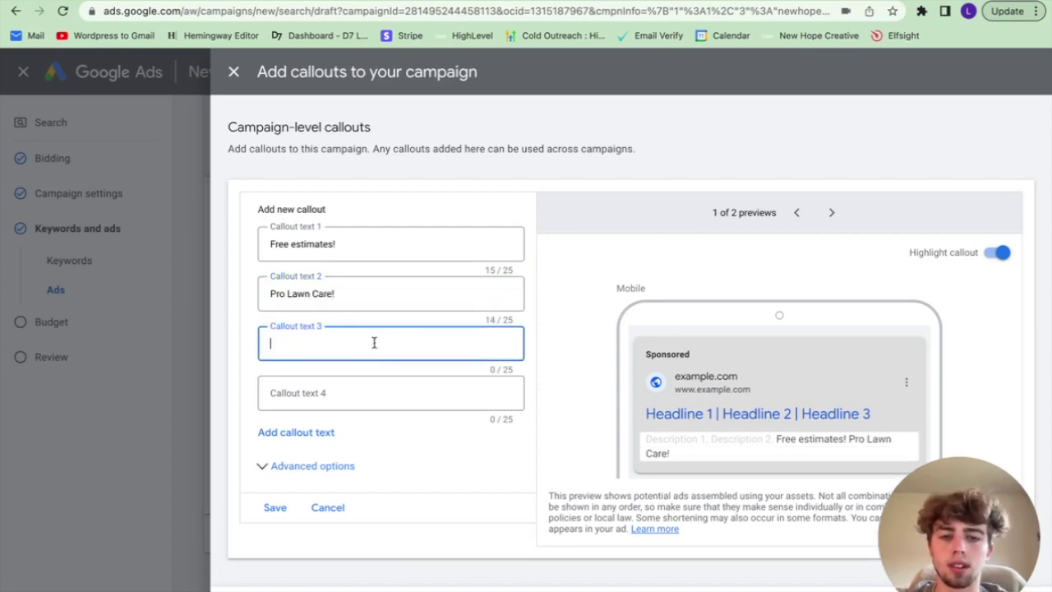
text(Expert)
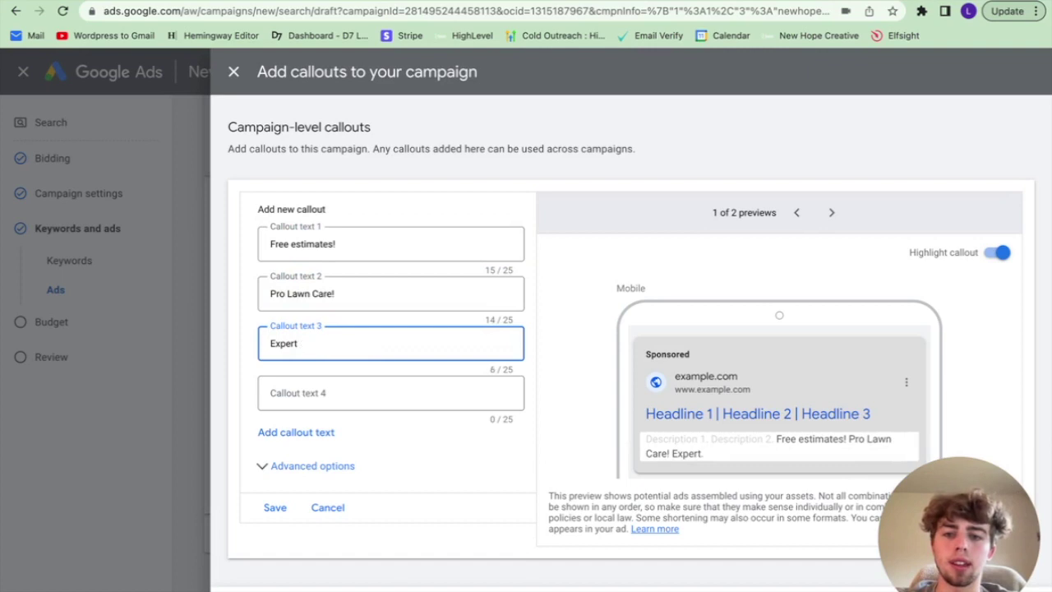
text( landscapin)
text(g!)
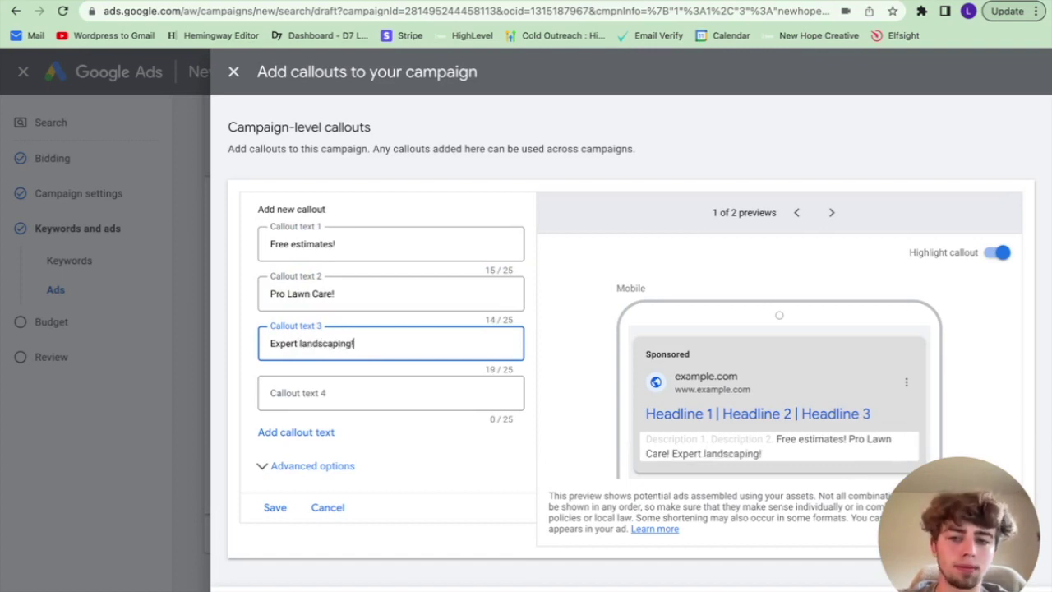
click(331, 513)
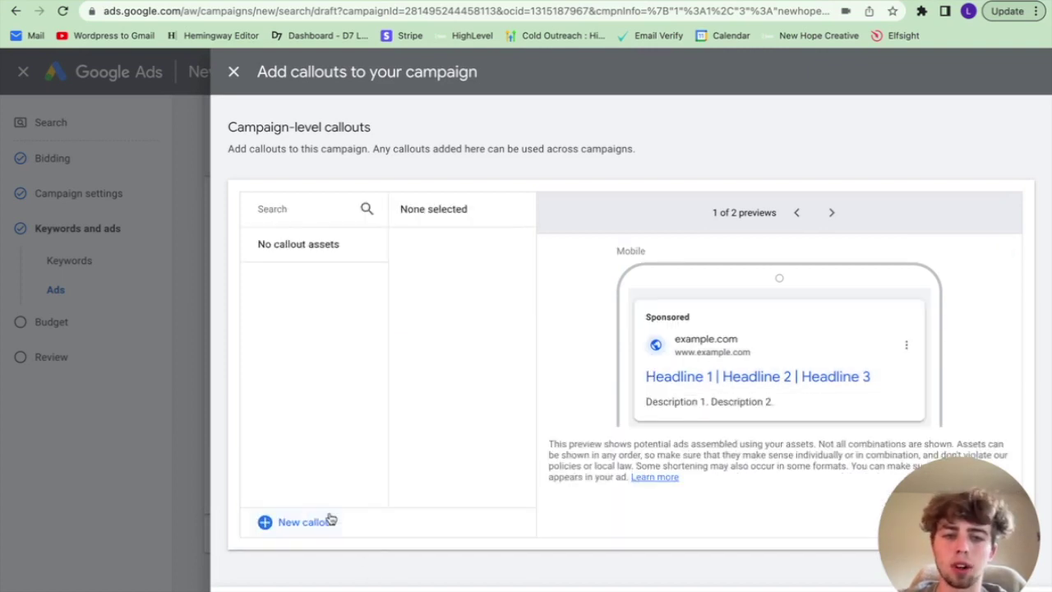
click(350, 562)
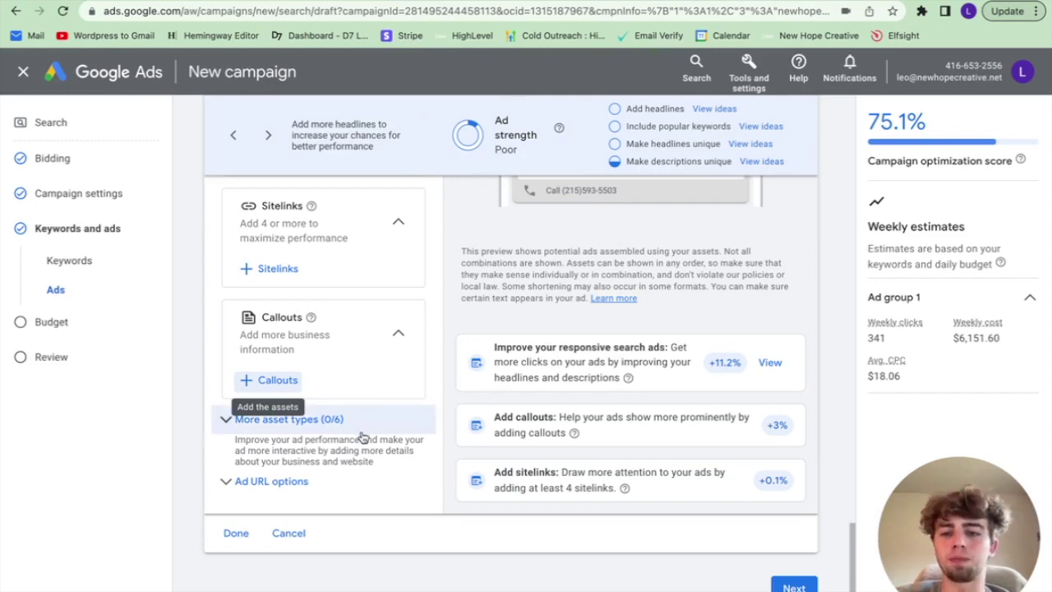
Step: Expand the additional asset types and view the Promotions options
click(337, 420)
scroll(322, 416, down, 3)
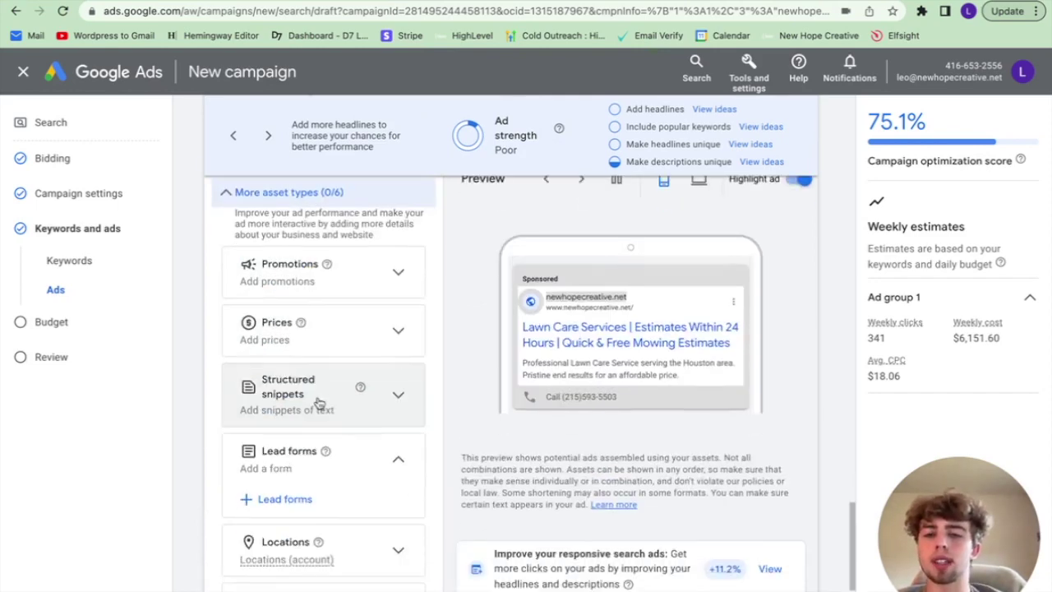
click(387, 282)
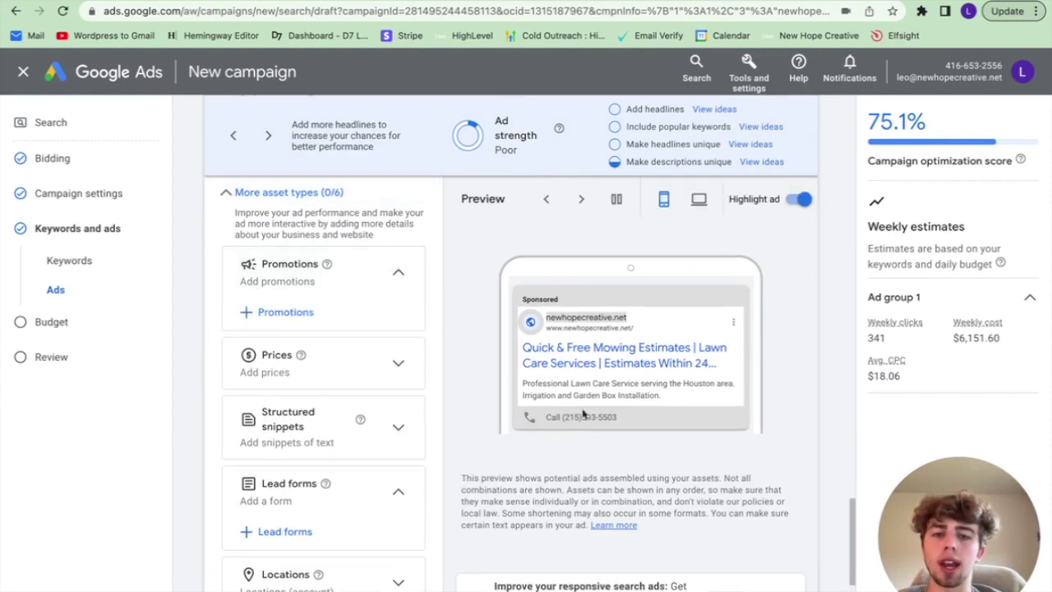
scroll(383, 361, down, 3)
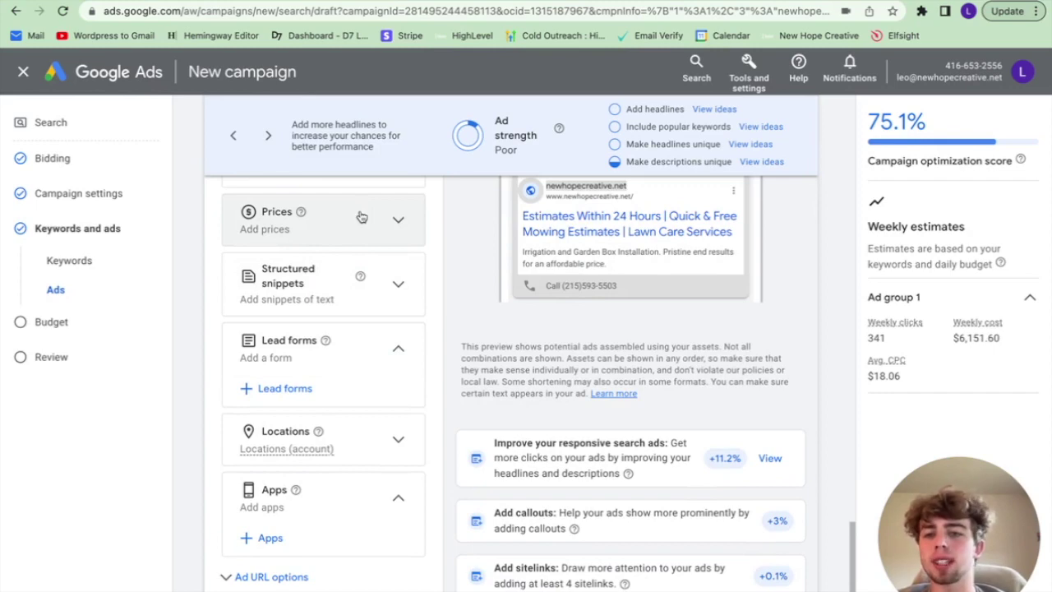
scroll(377, 369, down, 2)
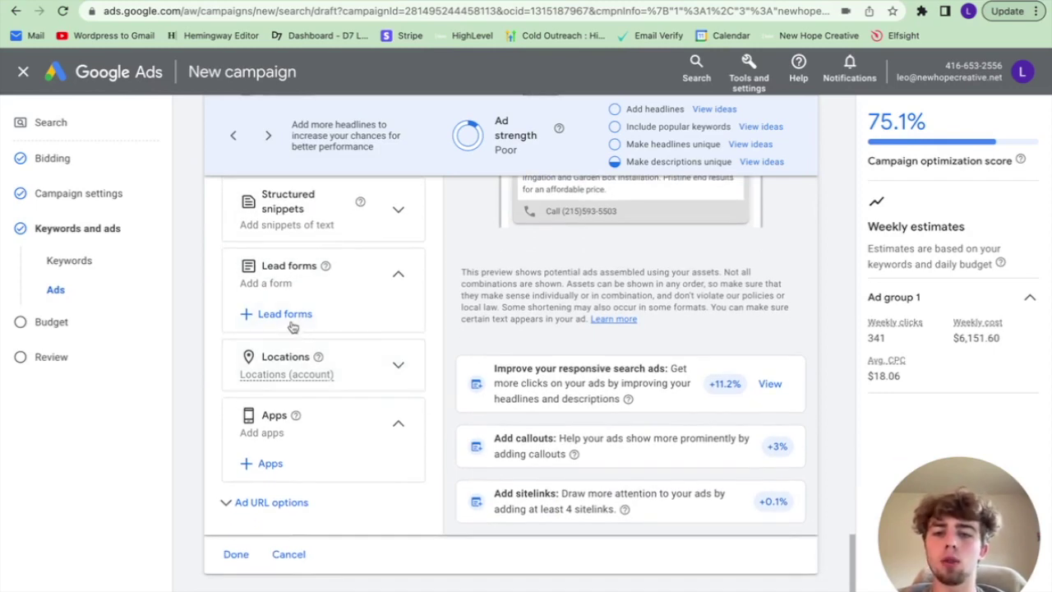
Step: Look at the lead form panel without adding one, expand Locations, and continue to budget
click(272, 313)
scroll(473, 409, down, 3)
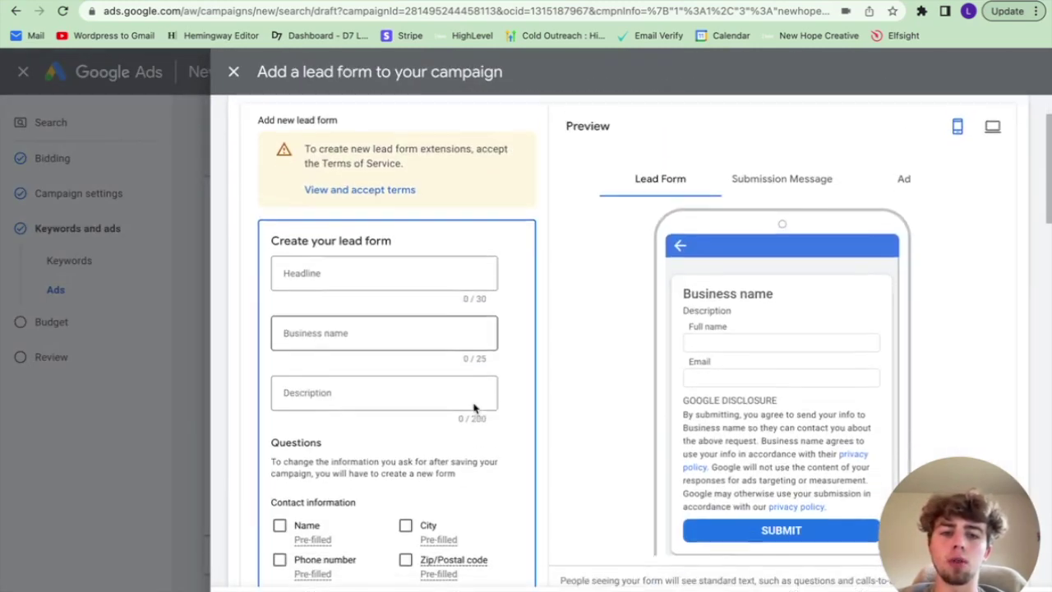
scroll(368, 540, down, 6)
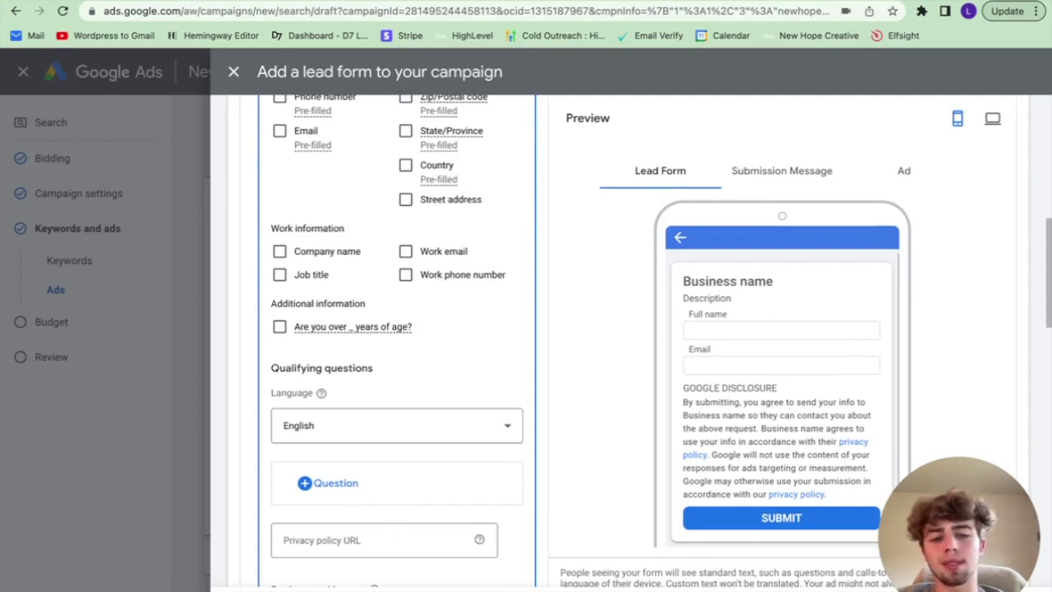
key(Escape)
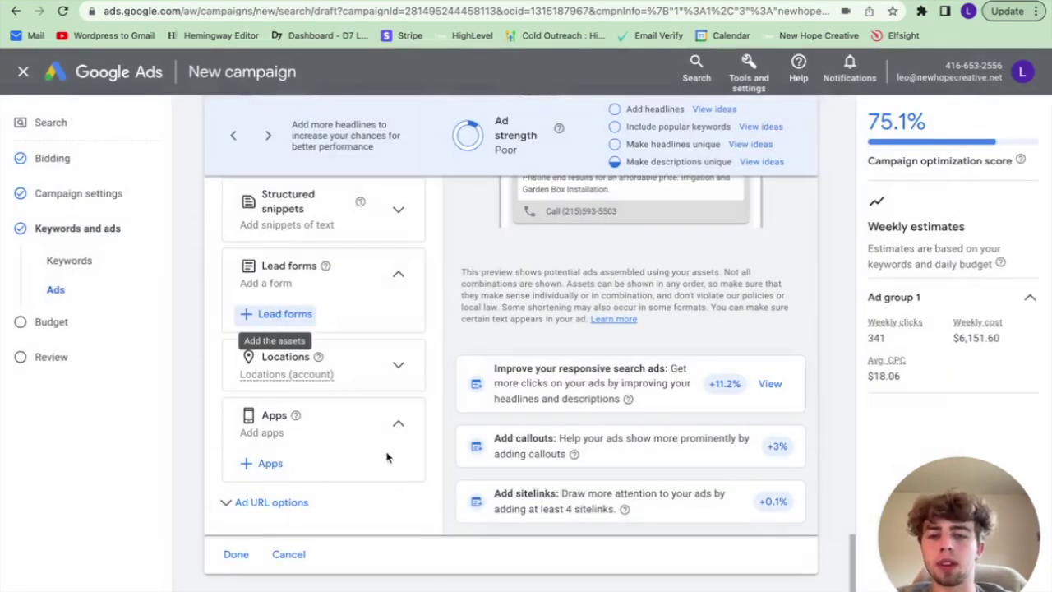
click(359, 353)
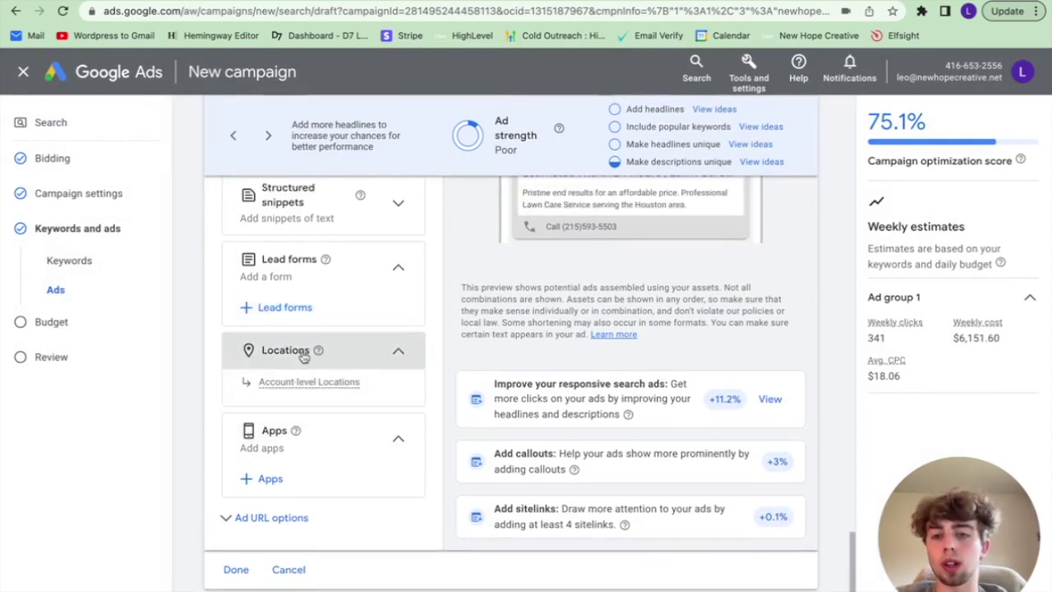
scroll(337, 461, down, 1)
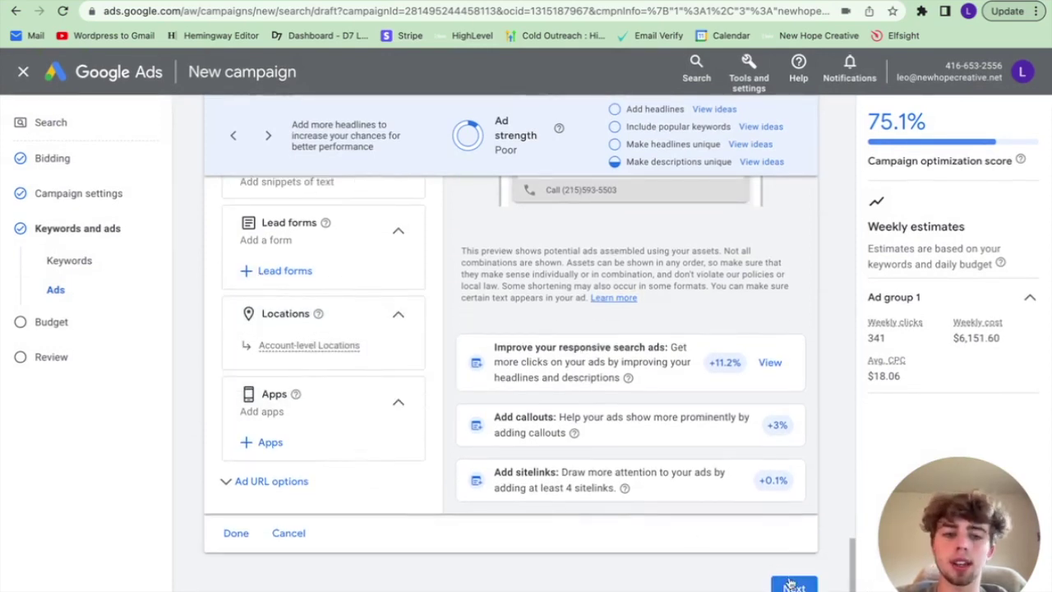
click(794, 586)
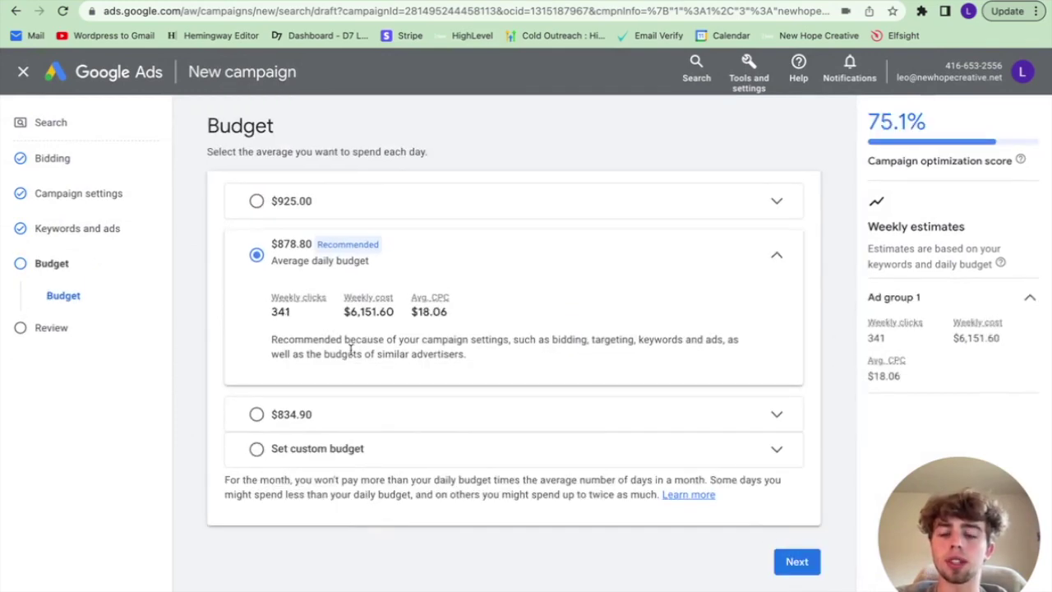
Step: Set a custom daily budget of $10 and proceed to the review page
click(493, 457)
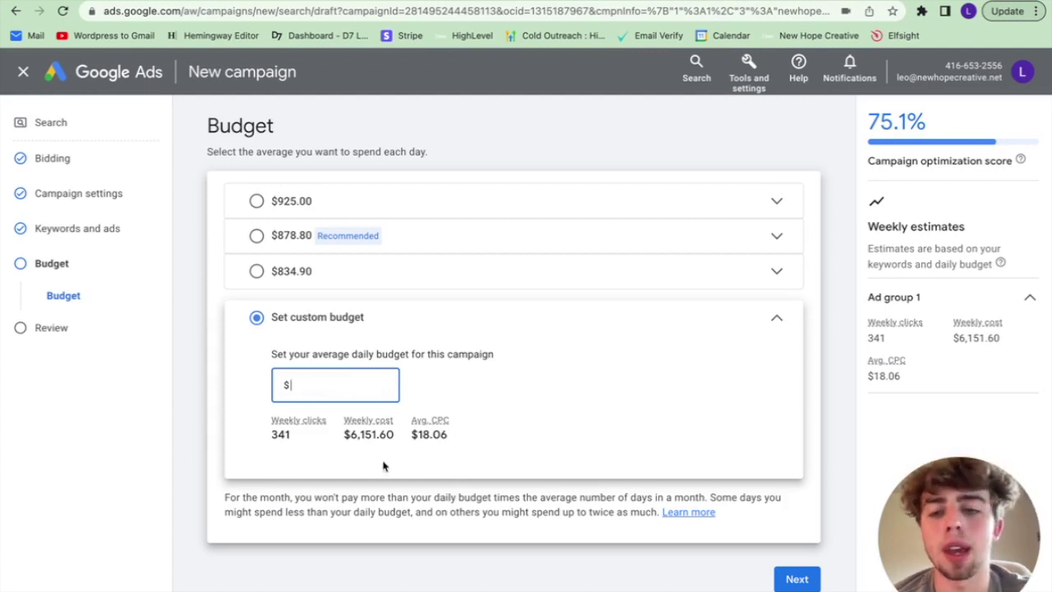
text(10)
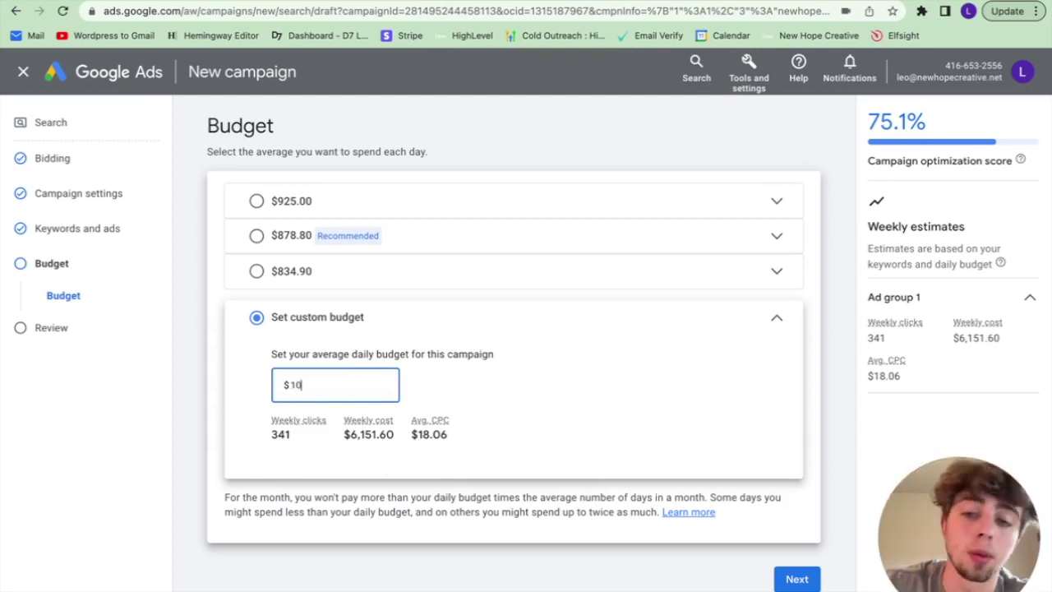
click(796, 579)
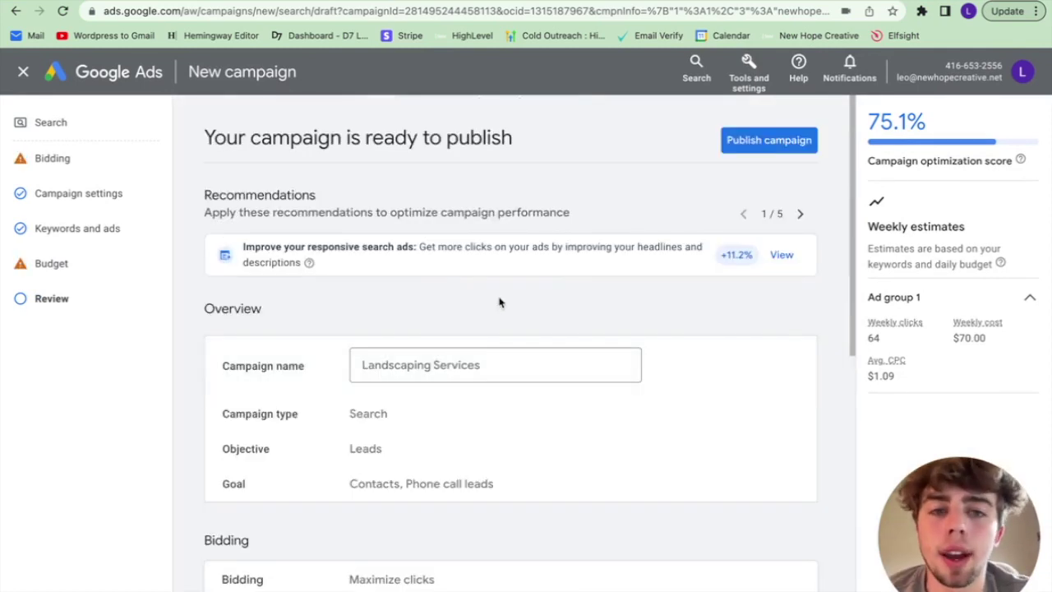
scroll(463, 348, down, 10)
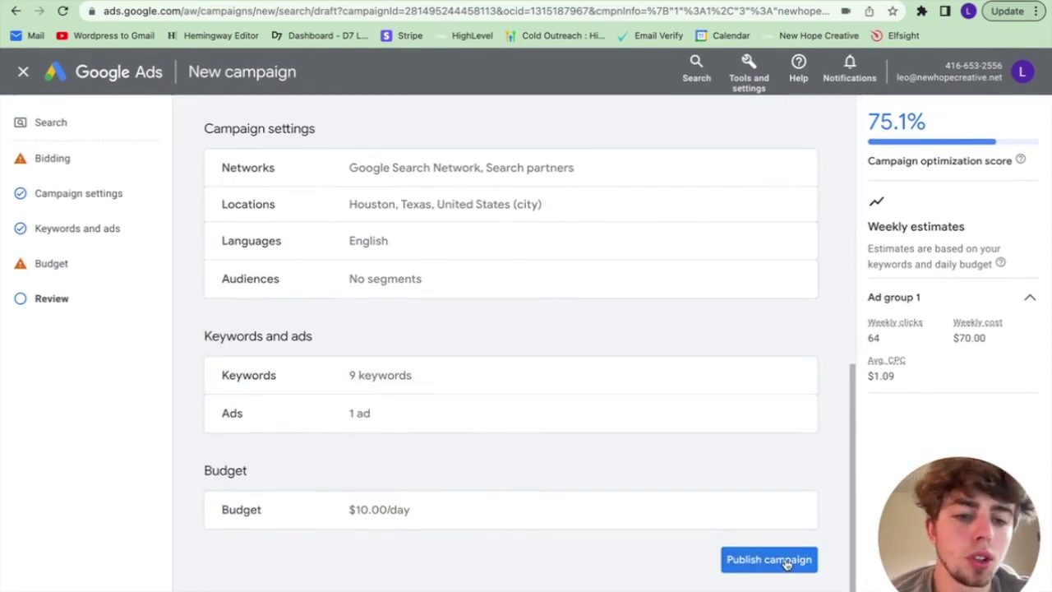
scroll(646, 324, up, 10)
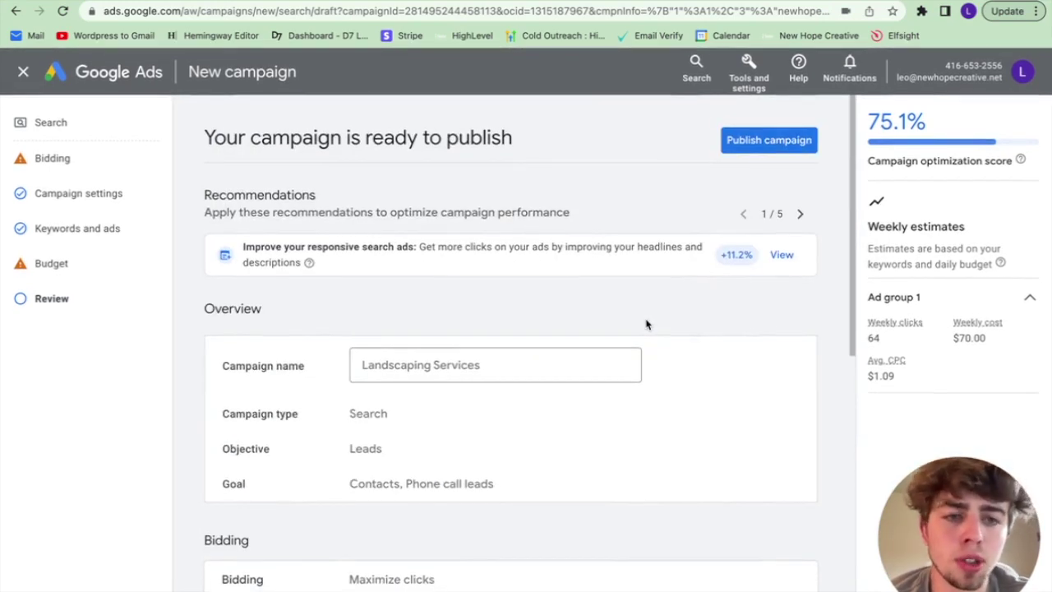
scroll(610, 336, down, 2)
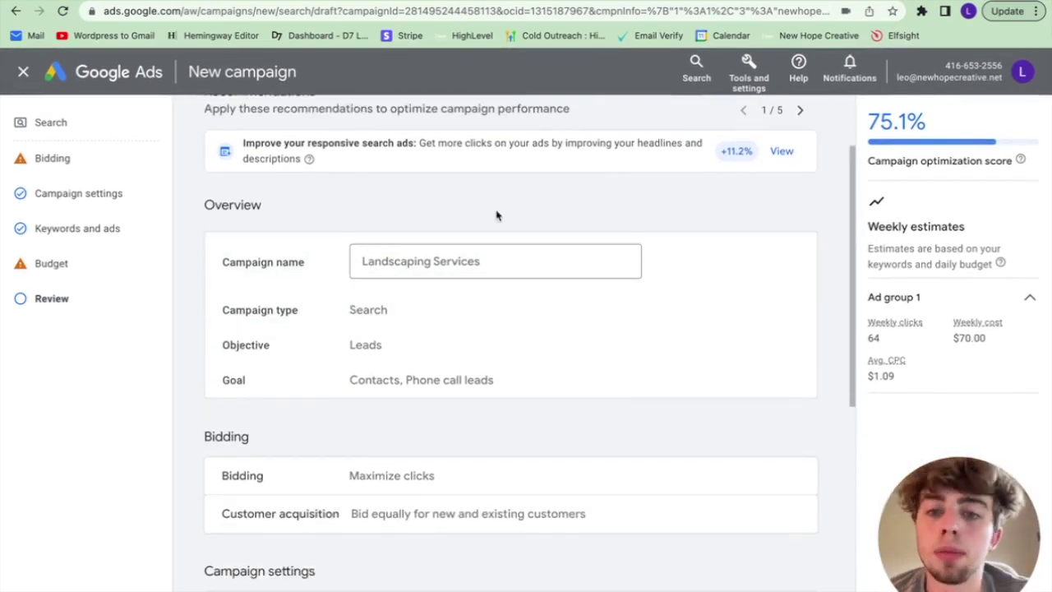
scroll(463, 334, down, 1)
scroll(493, 367, down, 2)
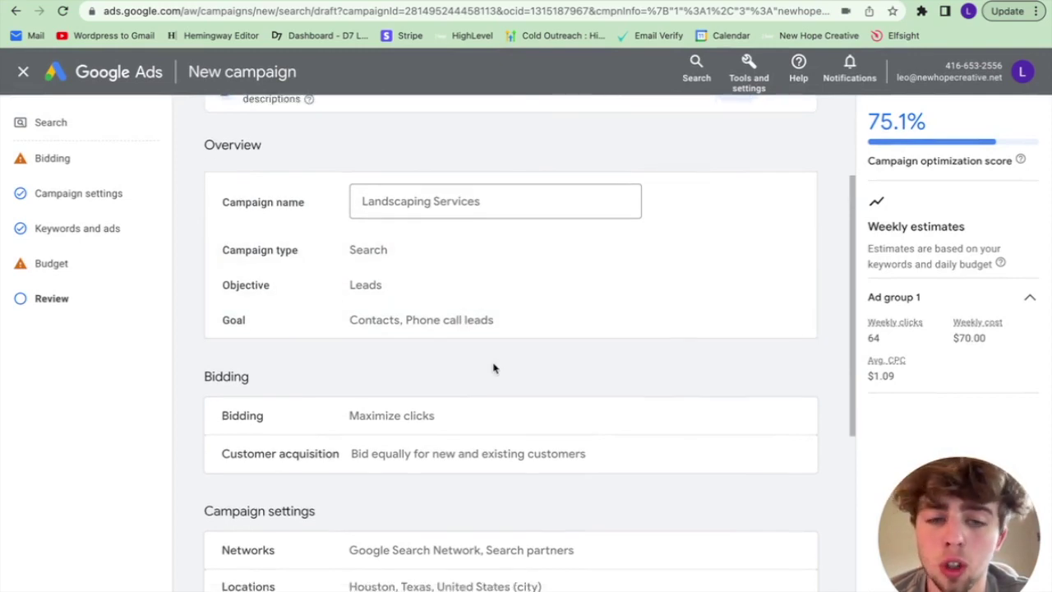
scroll(493, 368, down, 4)
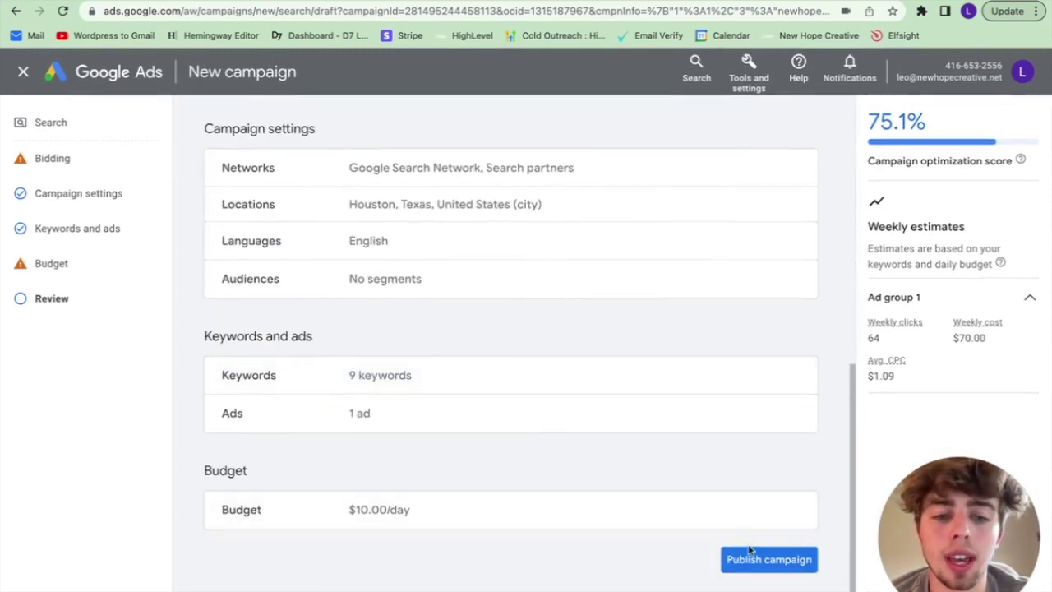